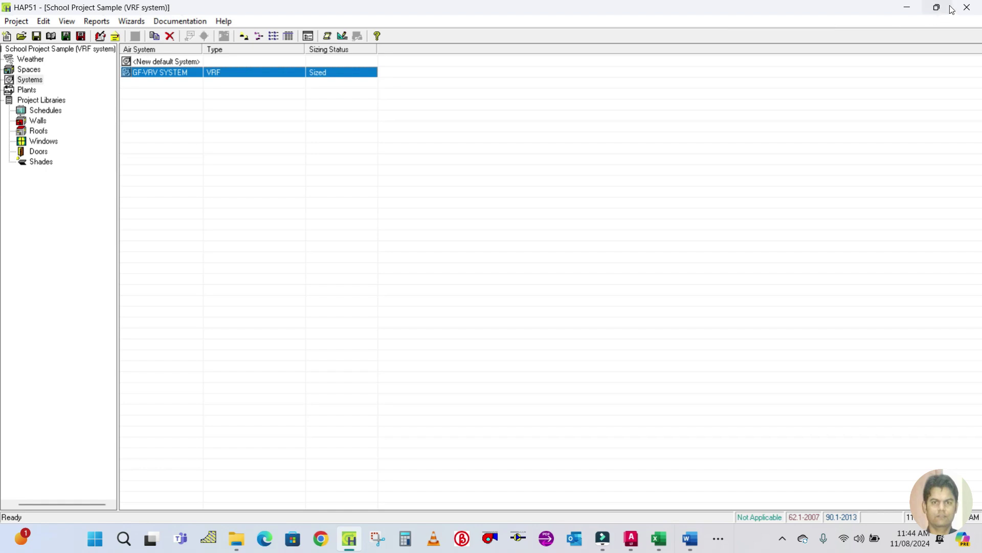
Step: Launch the Toshiba VRF piping design program and create a new SMMS (2-Pipe Heat Pump) system, starting with its indoor selection
key("alt+Tab")
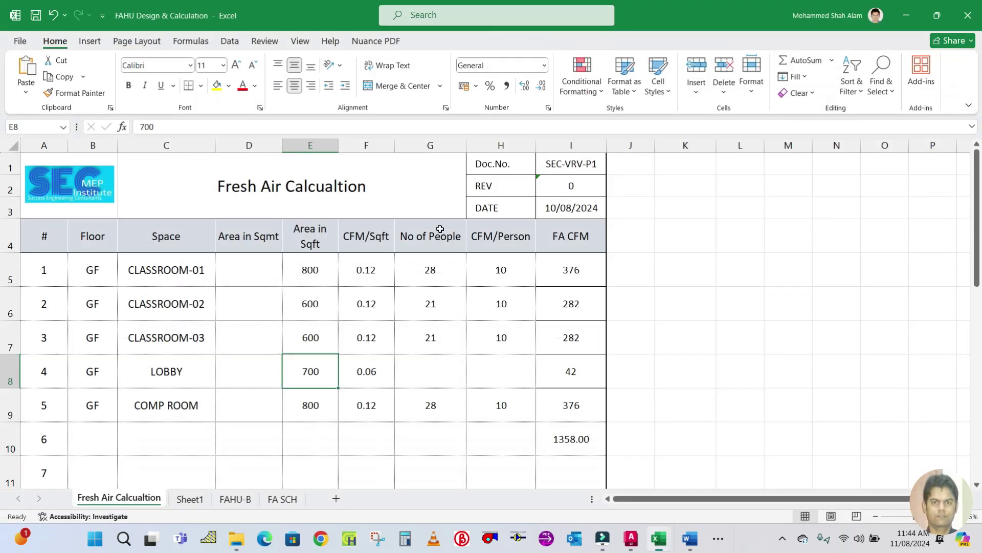
left_click(904, 19)
double_click(82, 289)
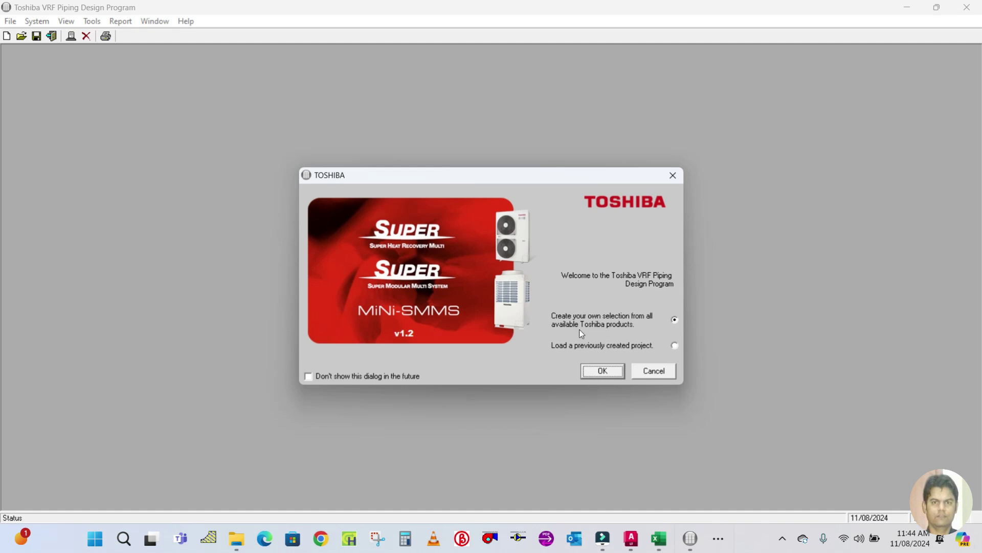
left_click(594, 374)
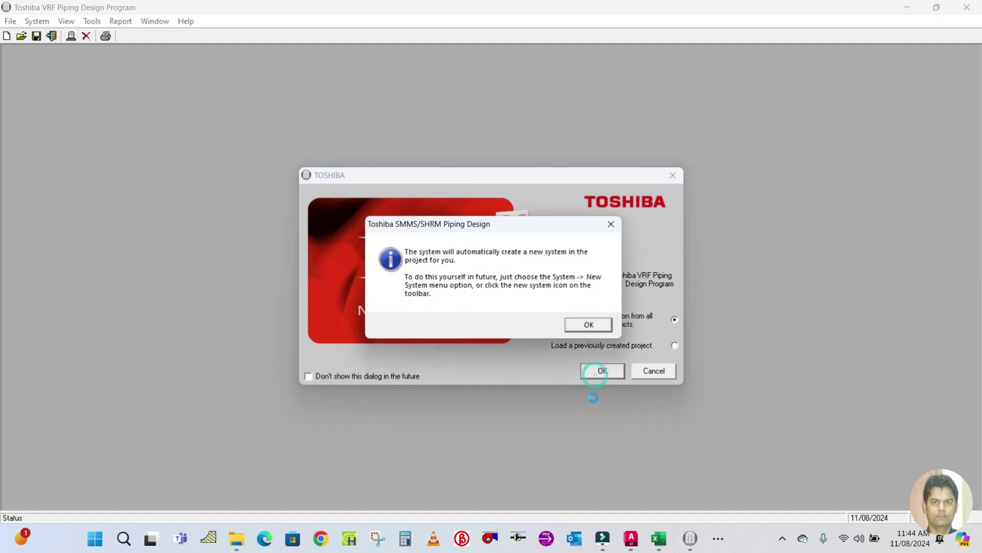
left_click(588, 323)
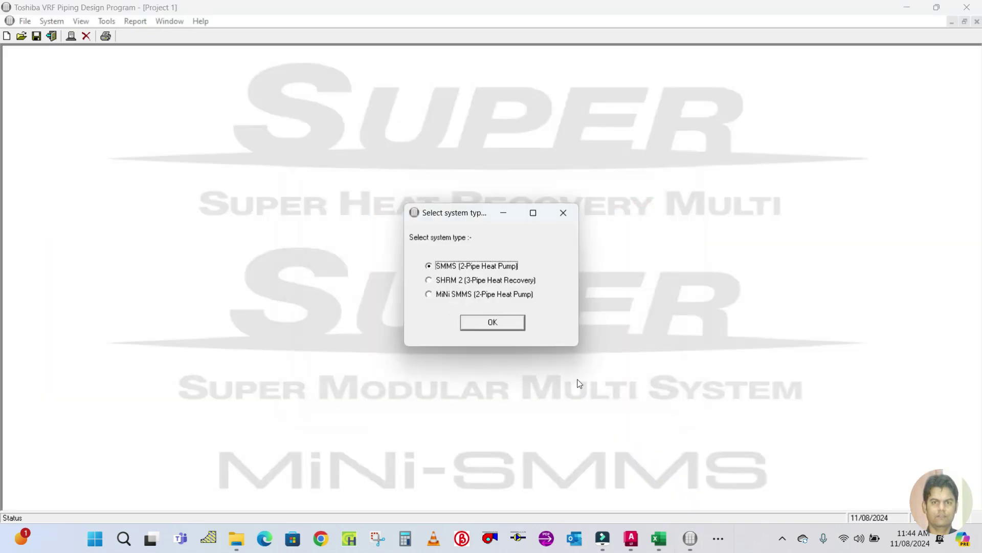
left_click(487, 322)
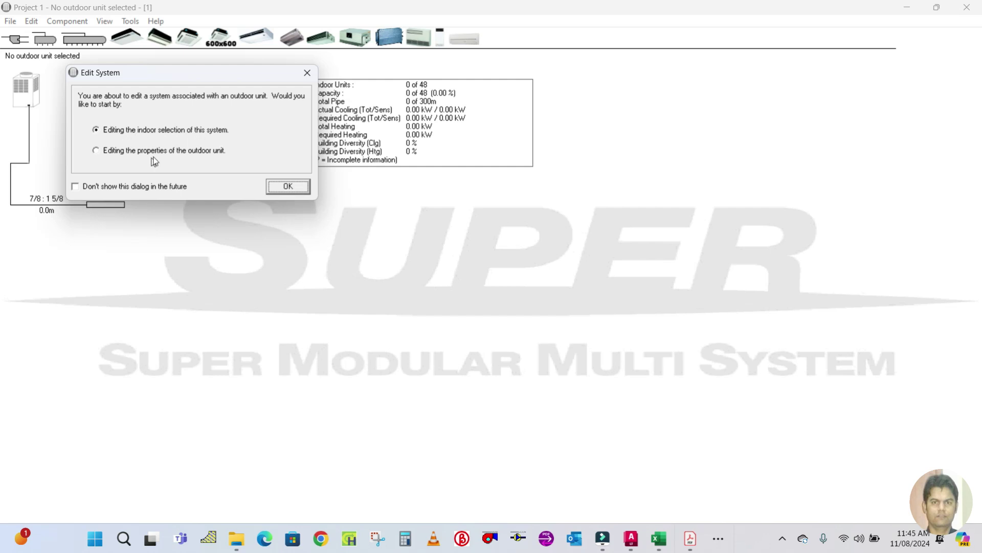
left_click(283, 189)
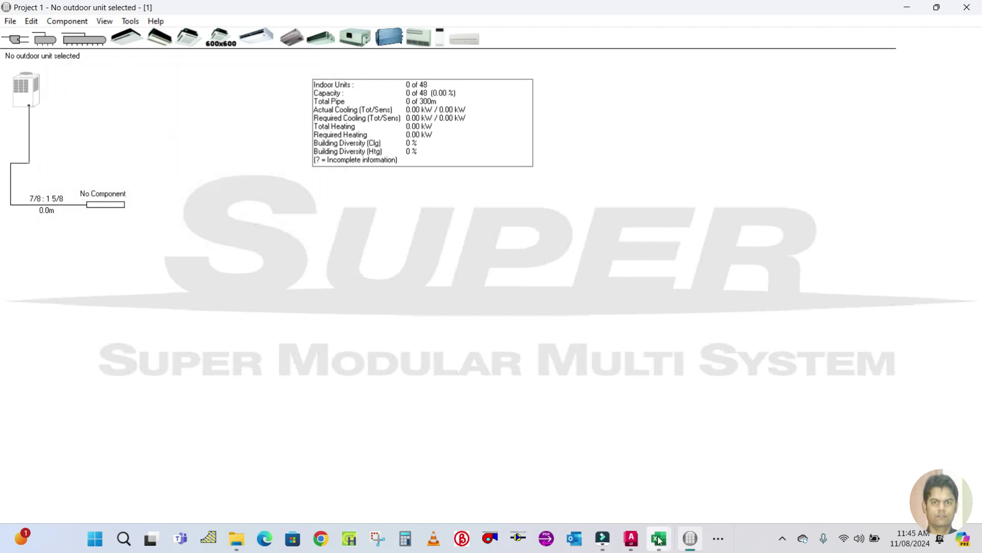
Step: Following the AutoCAD ground-floor layout, add two branch joints in series from the outdoor unit, with 3 m of pipe between them
left_click(632, 538)
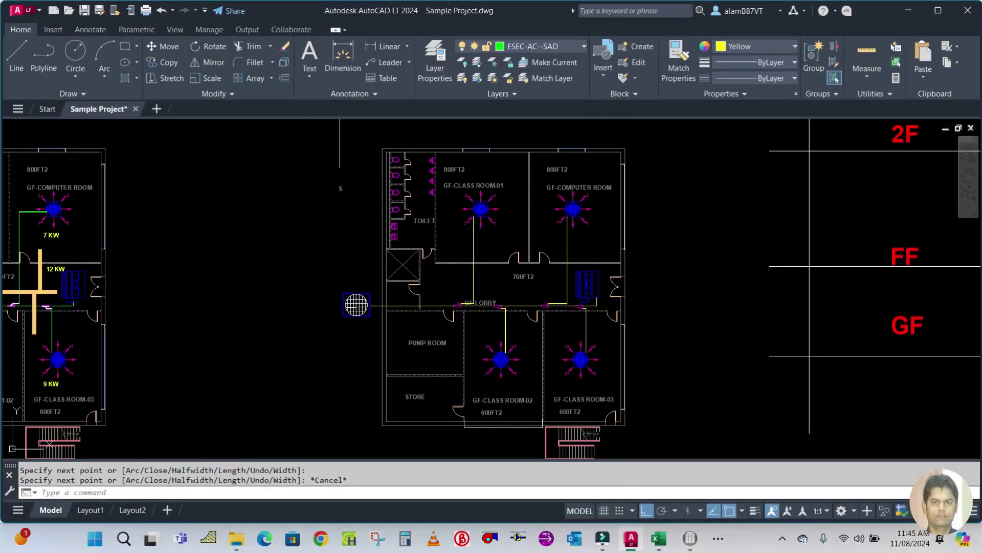
scroll(563, 330, "down", 3)
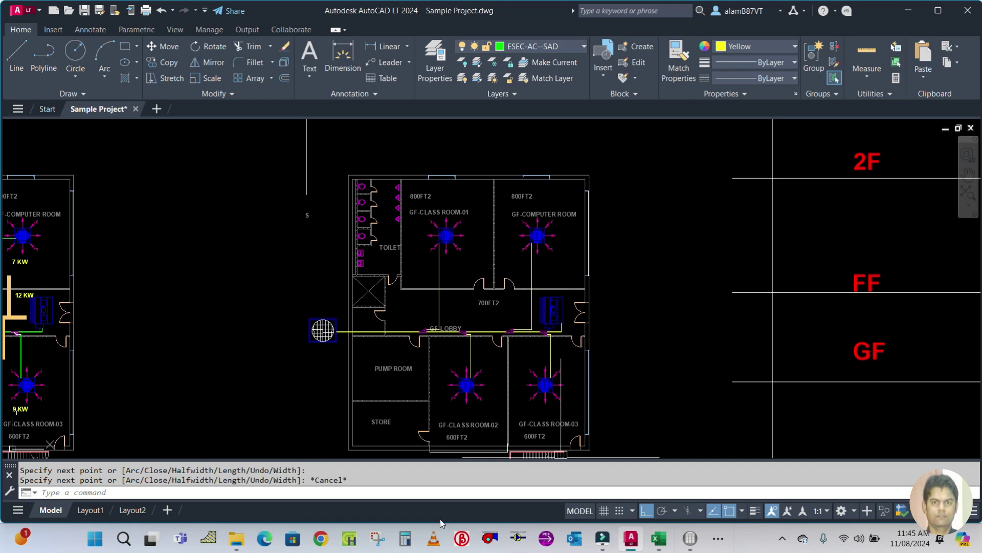
left_click(690, 538)
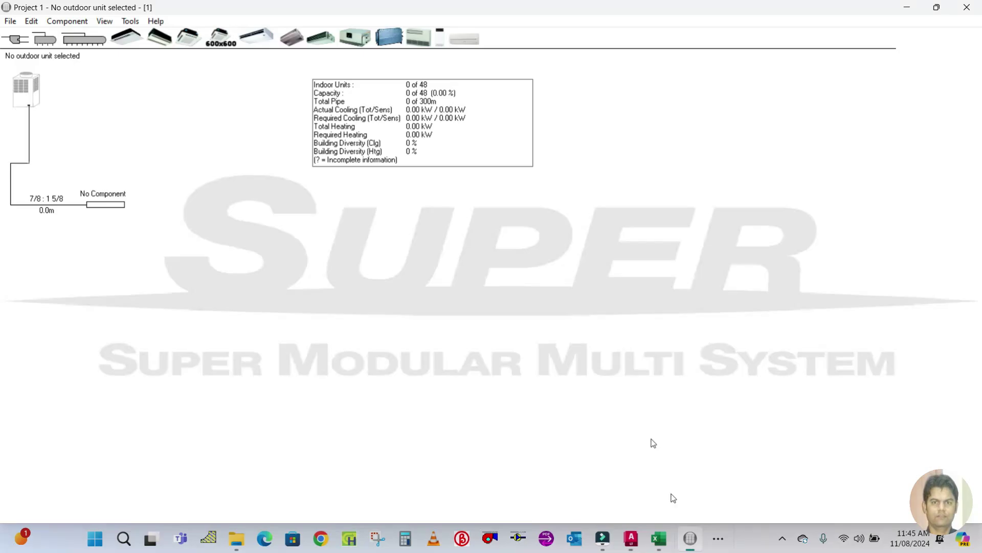
left_click_drag(15, 37, 106, 210)
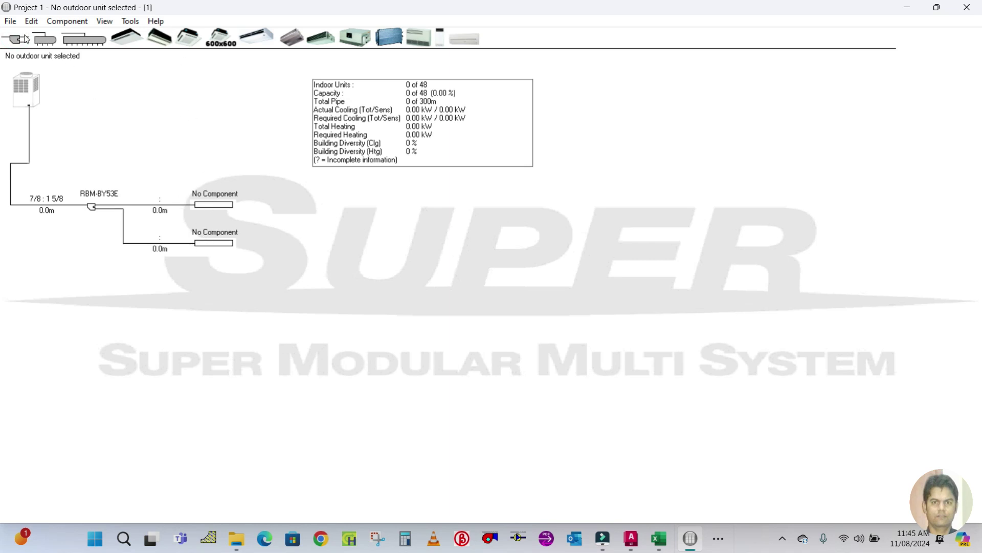
left_click_drag(11, 42, 211, 244)
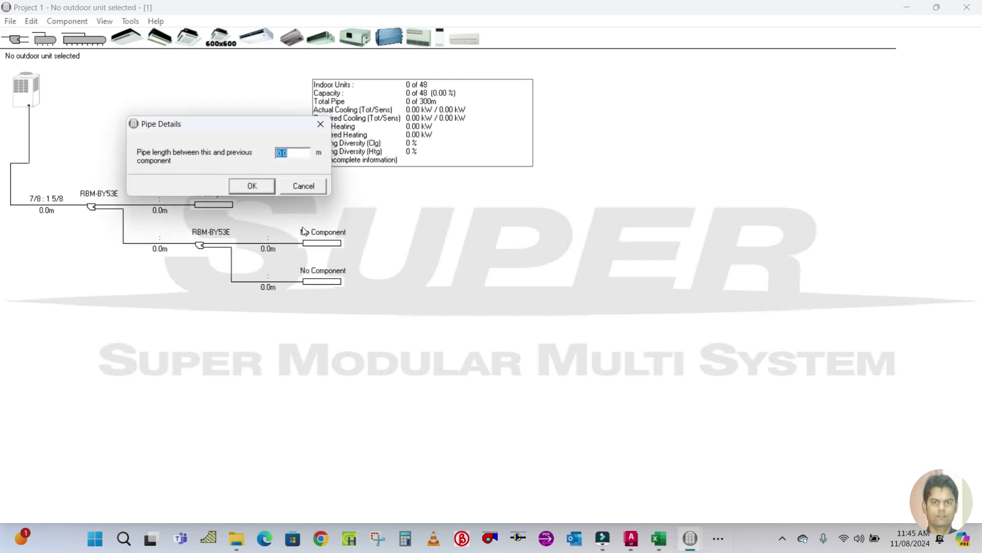
type("3")
left_click(263, 185)
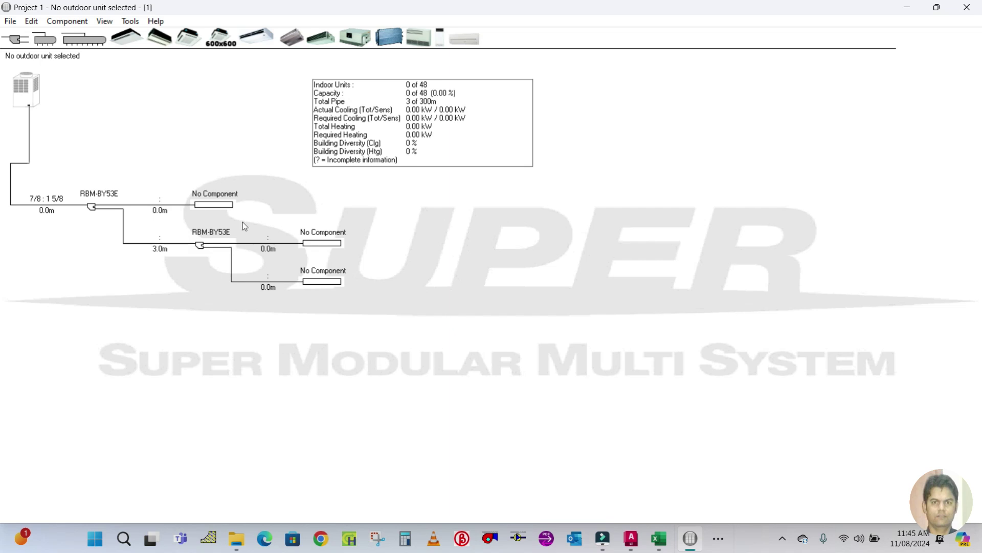
Step: Add a third and a fourth branch joint in series on the lower outlets, each with a 3 m pipe length from the previous joint
left_click_drag(15, 40, 315, 284)
type("3")
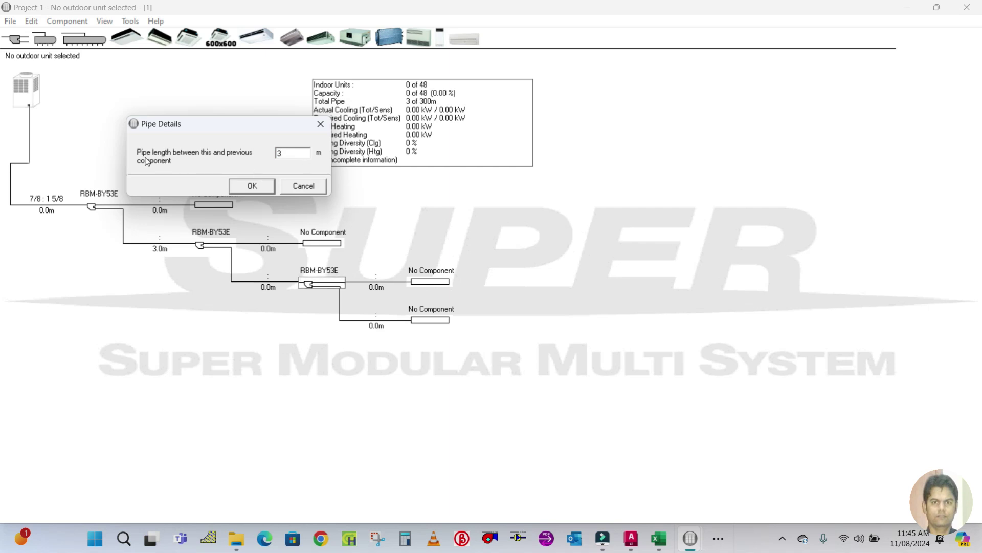
left_click(252, 185)
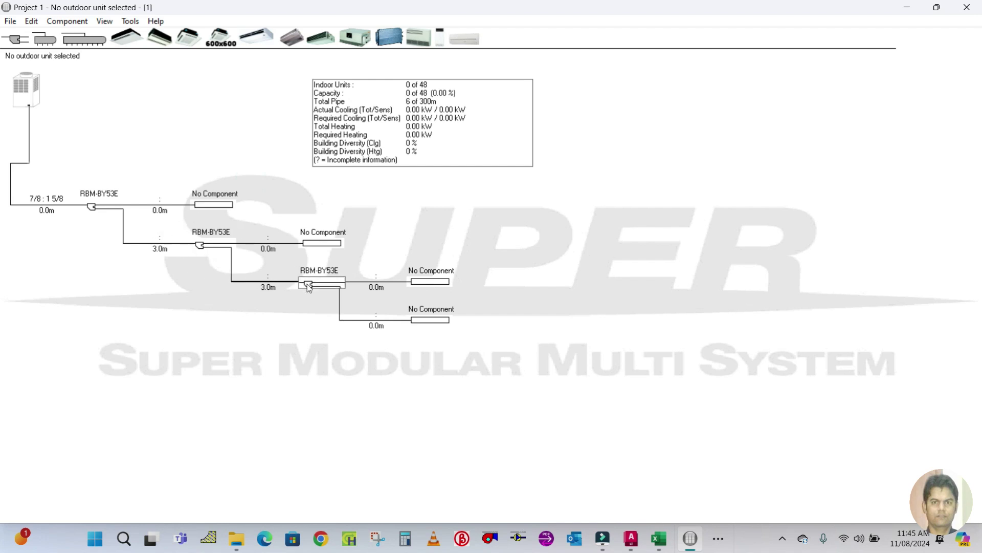
left_click_drag(15, 39, 431, 323)
left_click_drag(13, 41, 417, 322)
type("3")
left_click(269, 186)
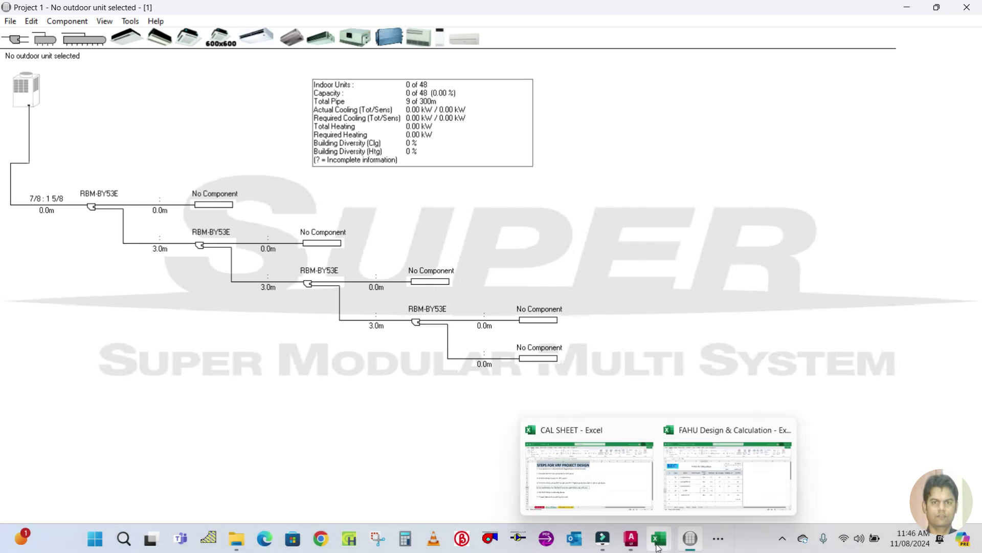
Step: Check the AutoCAD ground-floor layout and place a 4-way cassette on the free outlet of the first branch joint
left_click(628, 542)
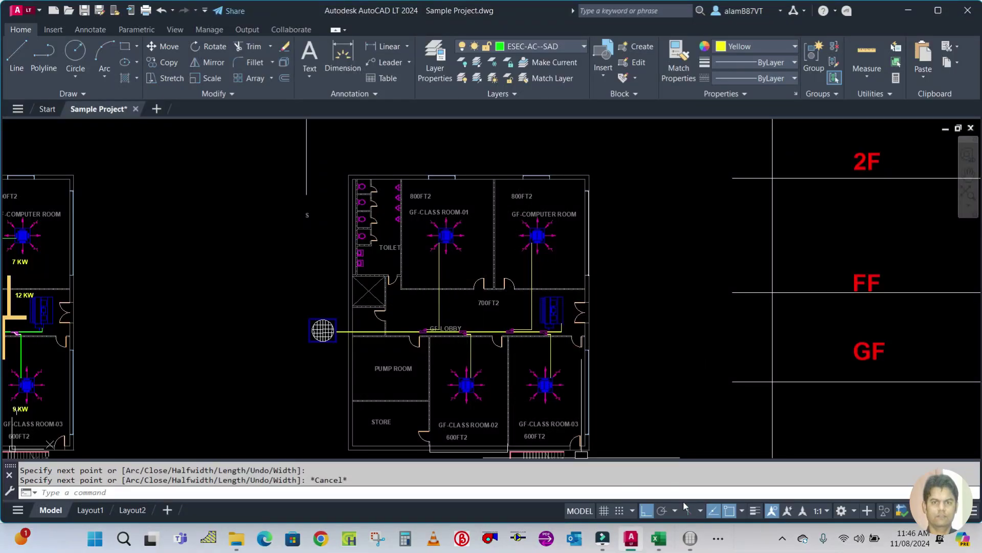
left_click(690, 538)
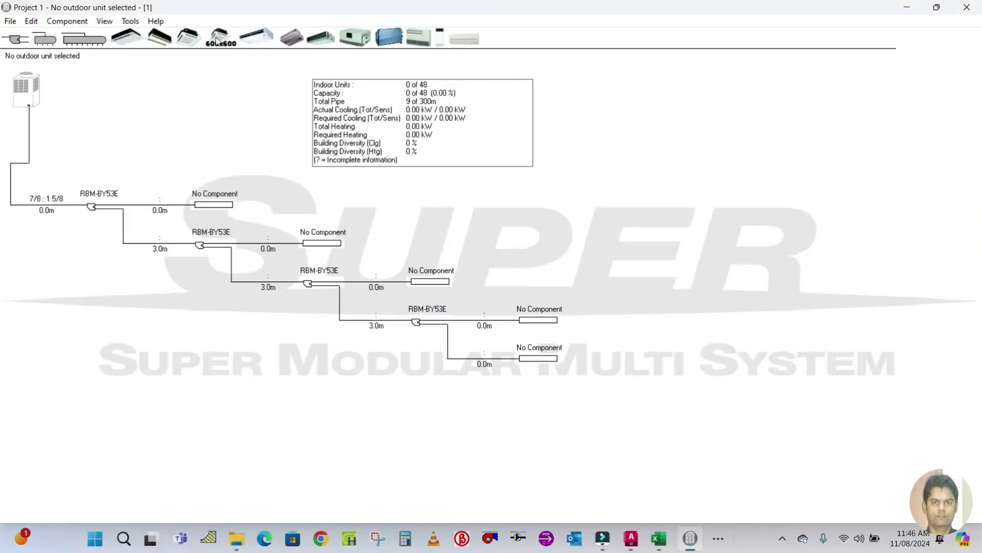
left_click_drag(189, 40, 207, 205)
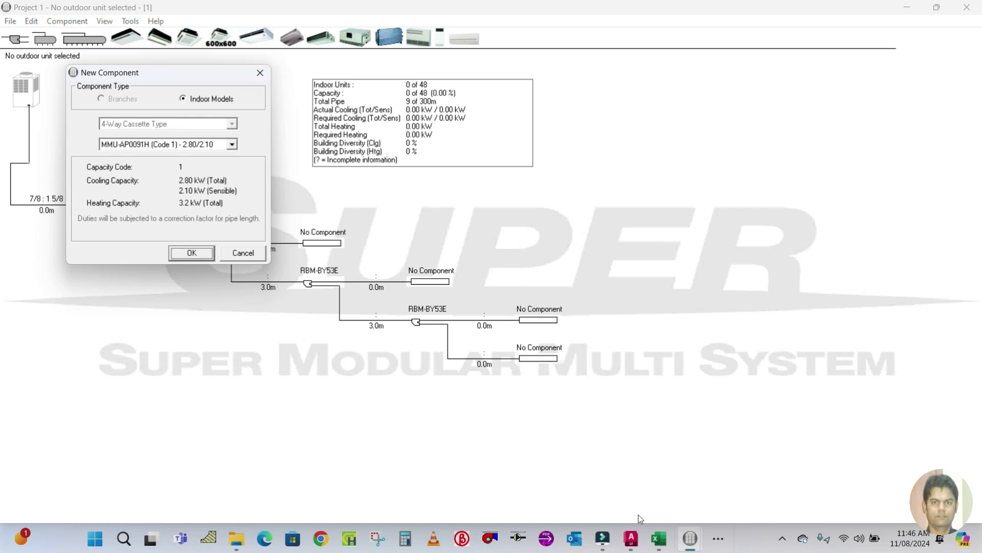
Step: Look up the CR-01 capacity in CAL SHEET's EQP SELECTION sheet and choose model MMU-AP0271H (Code 3) for the cassette
mouse_move(659, 539)
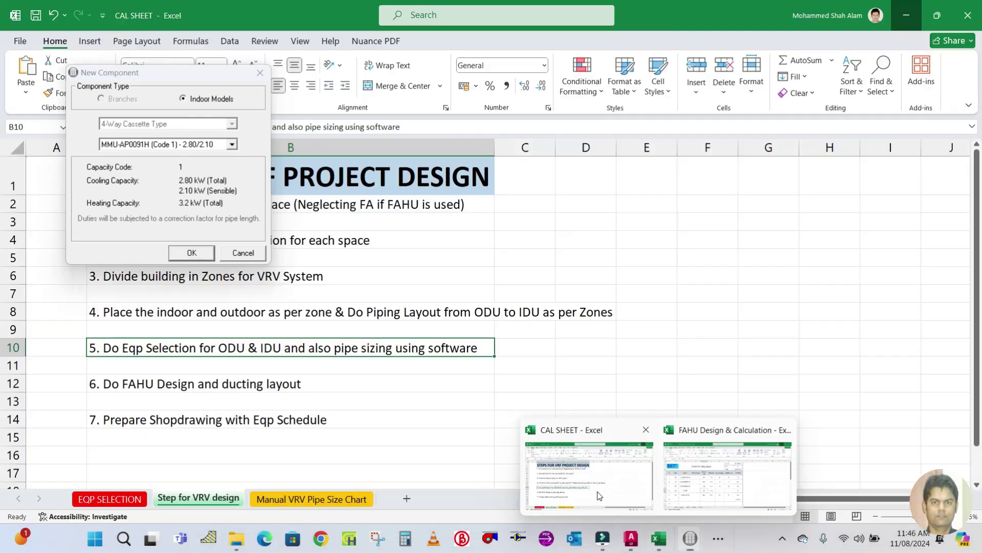
left_click(600, 495)
left_click(108, 498)
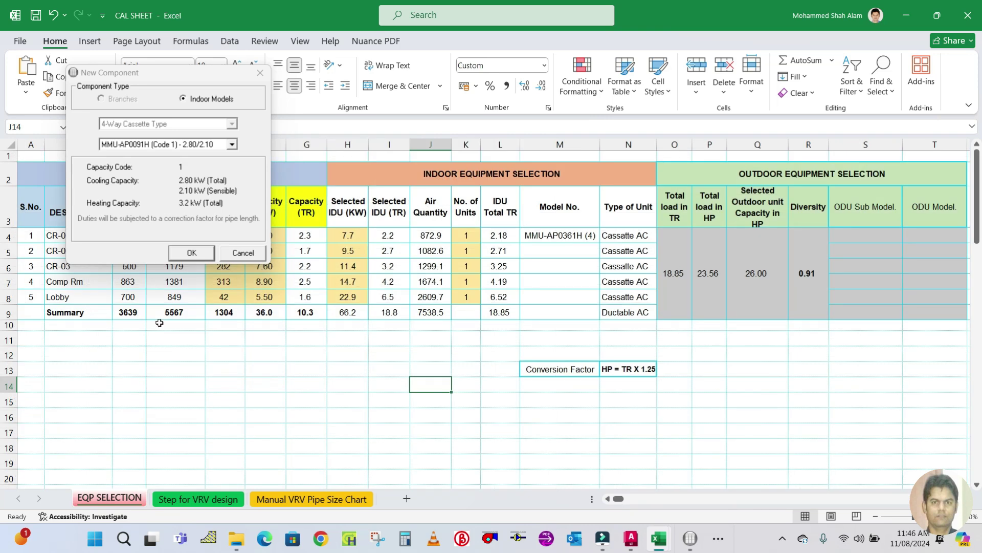
left_click_drag(169, 73, 679, 144)
mouse_move(659, 538)
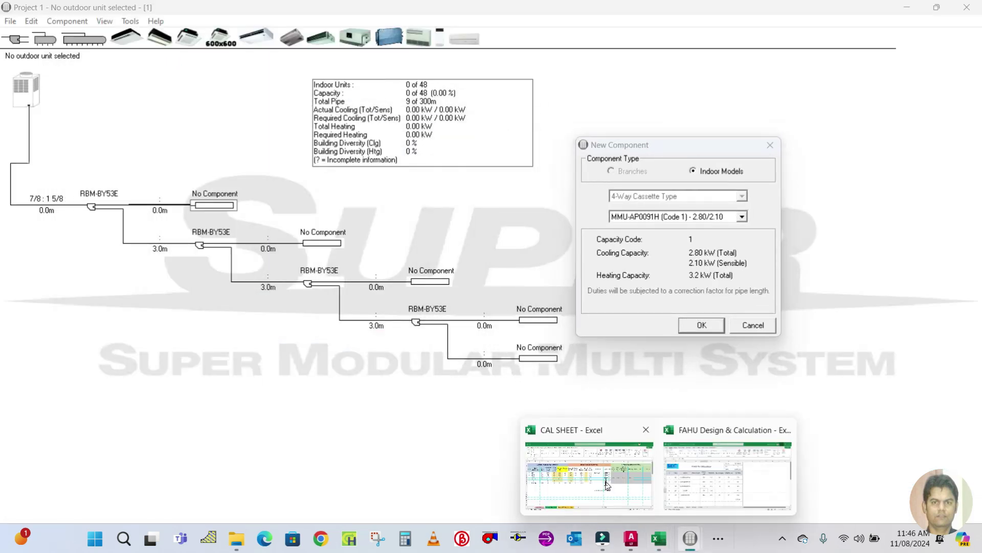
left_click(621, 463)
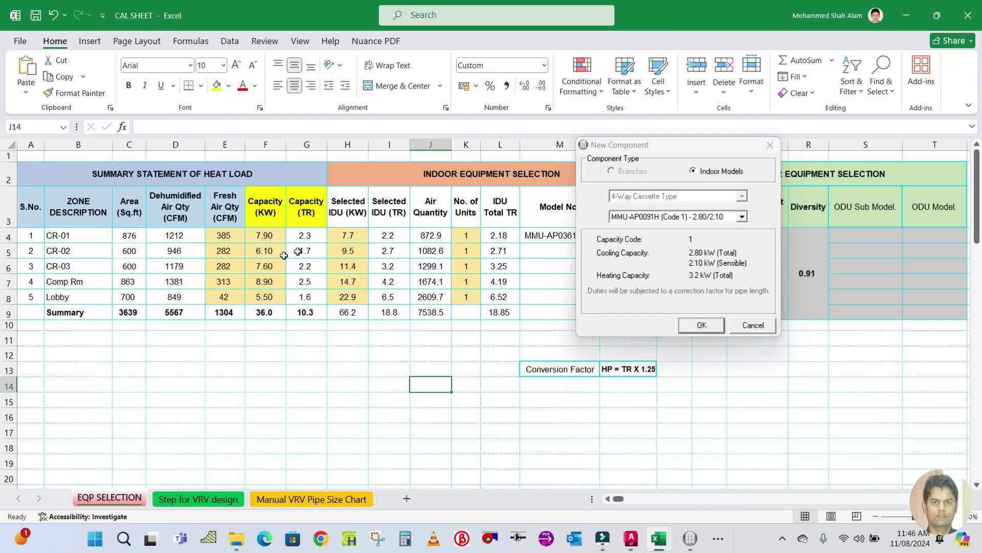
left_click(743, 216)
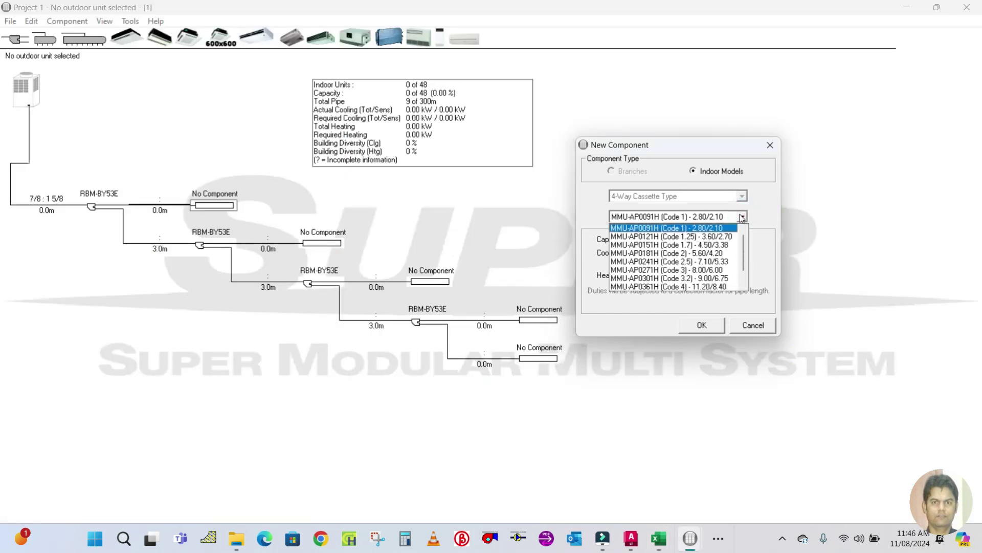
left_click(716, 270)
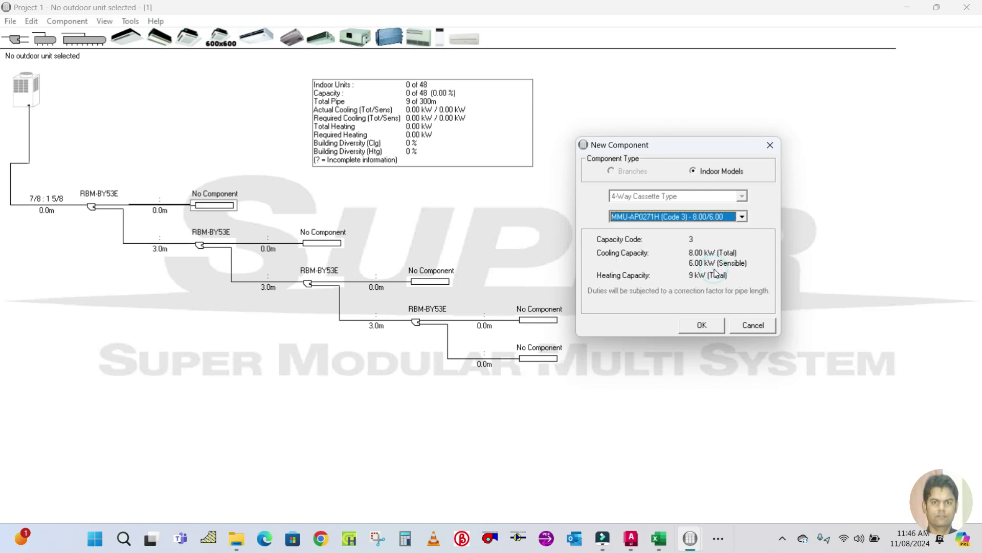
left_click(702, 323)
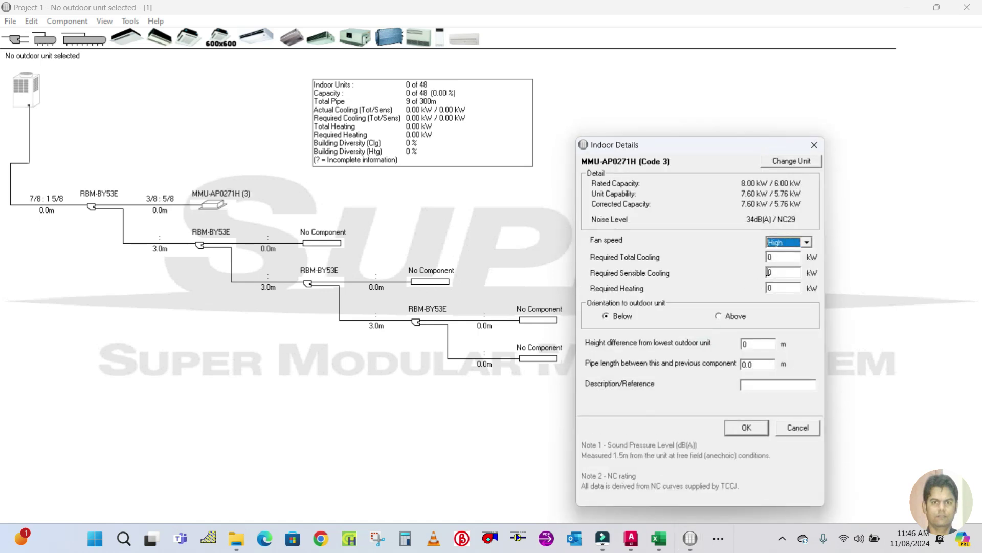
Step: Set the MMU-AP0271H cassette's required total cooling to 7.9 kW
left_click(786, 256)
double_click(786, 255)
mouse_move(658, 538)
mouse_move(595, 470)
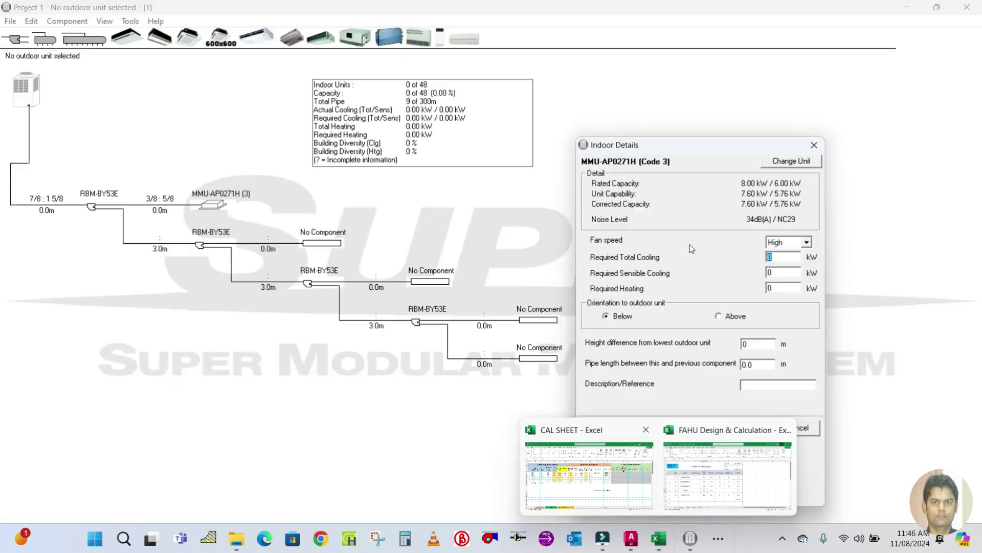
type("7.9")
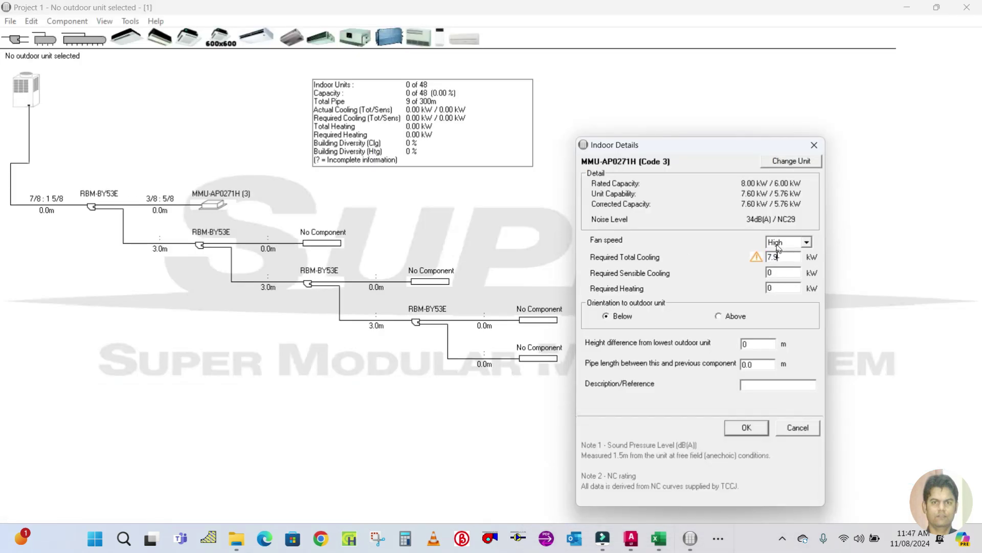
Step: Change the cassette to model MMU-AP0301H (Code 3.2) and set its required total cooling to 7.9 kW
left_click(791, 160)
left_click(742, 217)
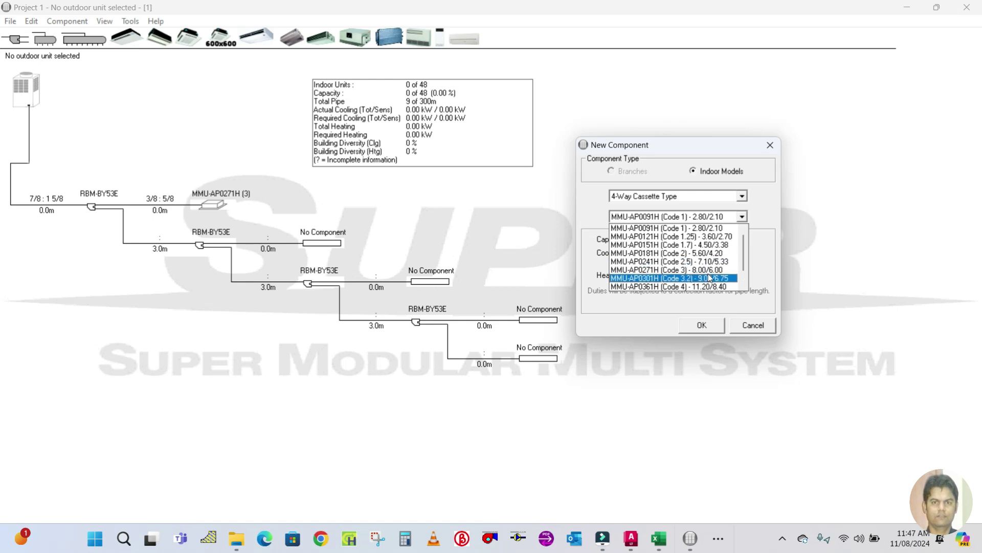
left_click(712, 278)
left_click(708, 328)
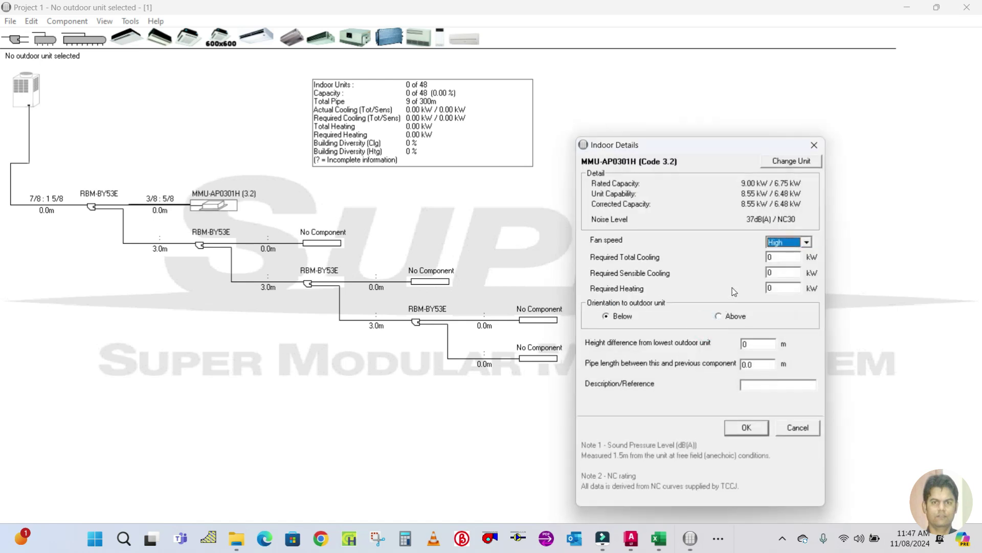
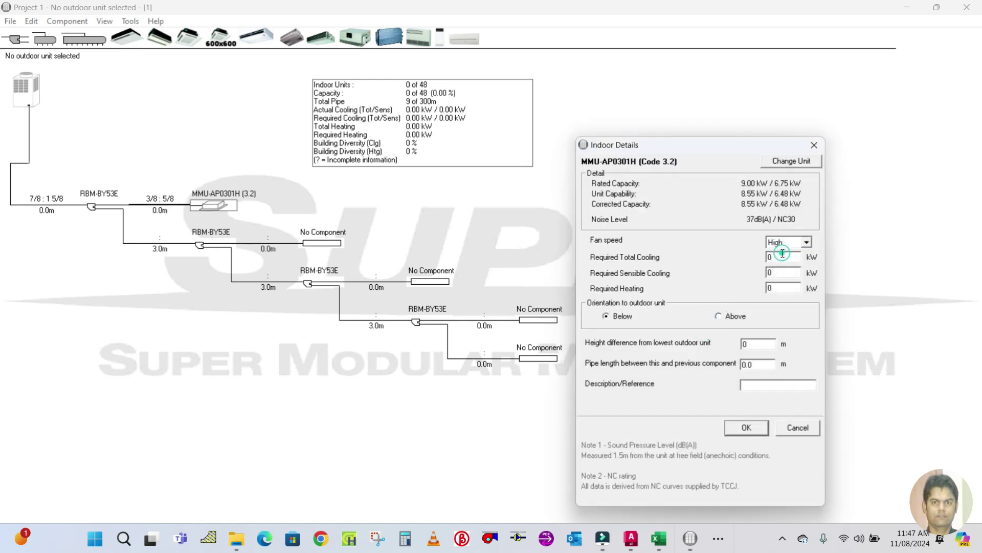
type("7.9")
Step: Check the CR-01 figures in CAL SHEET's EQP SELECTION sheet and set the first MMU-AP0301H cassette's required sensible cooling to 6 kW
left_click(791, 272)
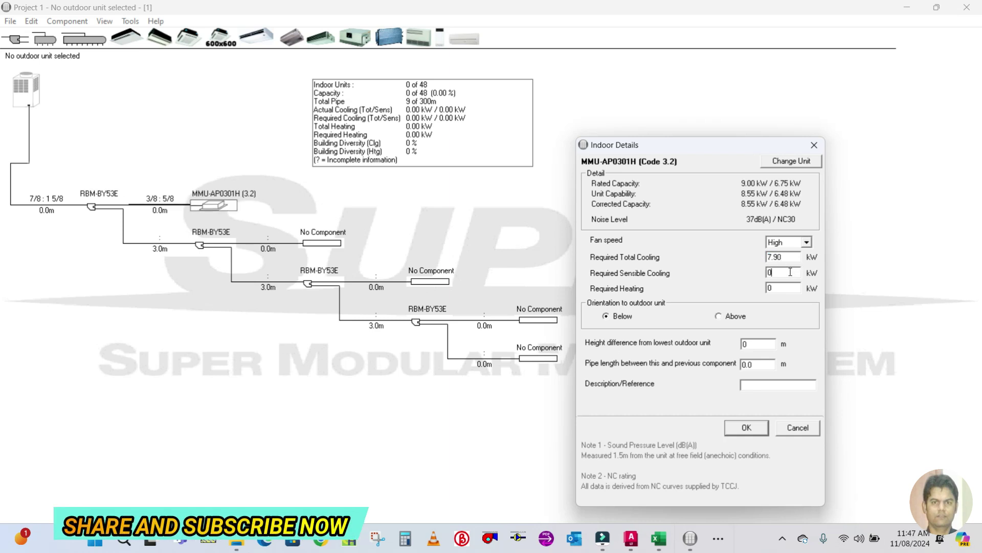
double_click(770, 272)
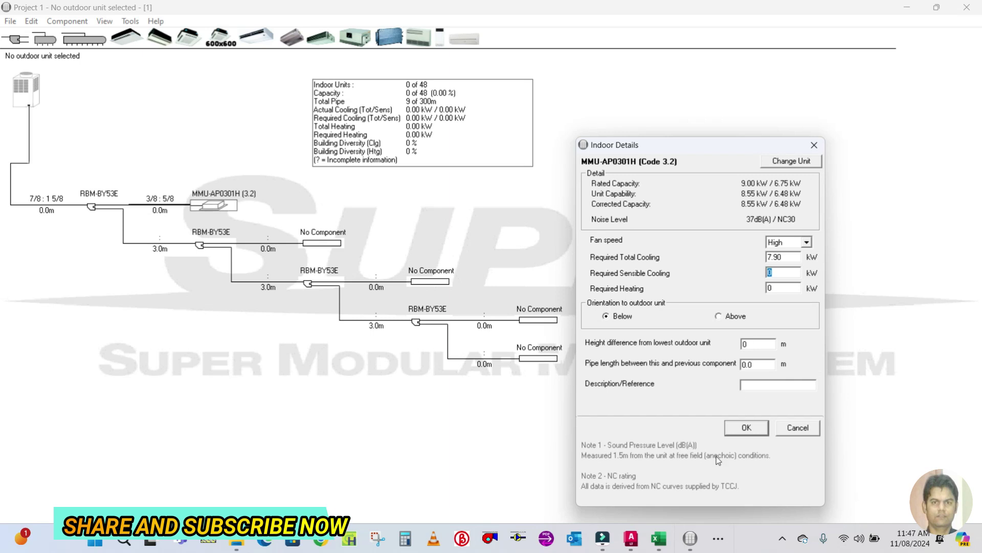
left_click(659, 538)
left_click(602, 476)
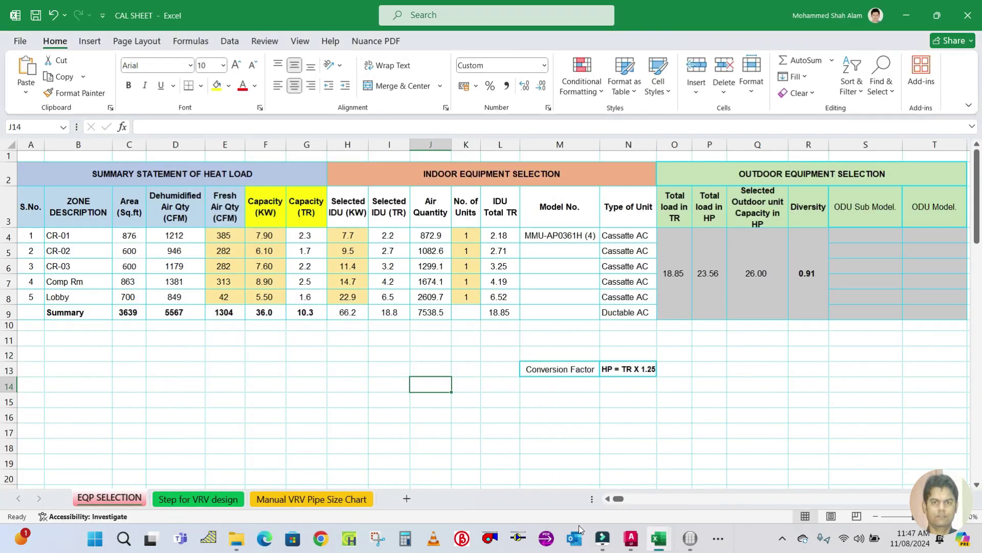
left_click(690, 538)
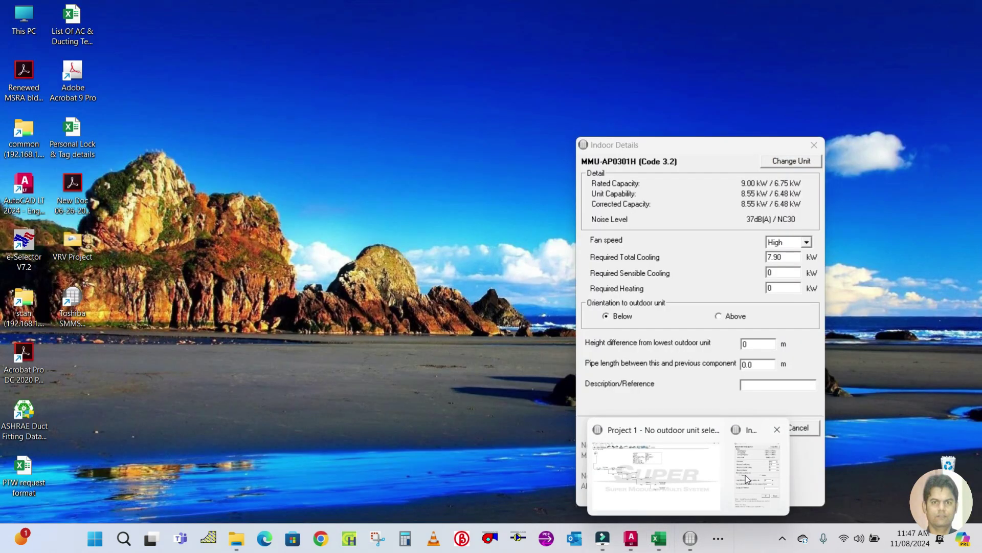
left_click(744, 477)
type("7")
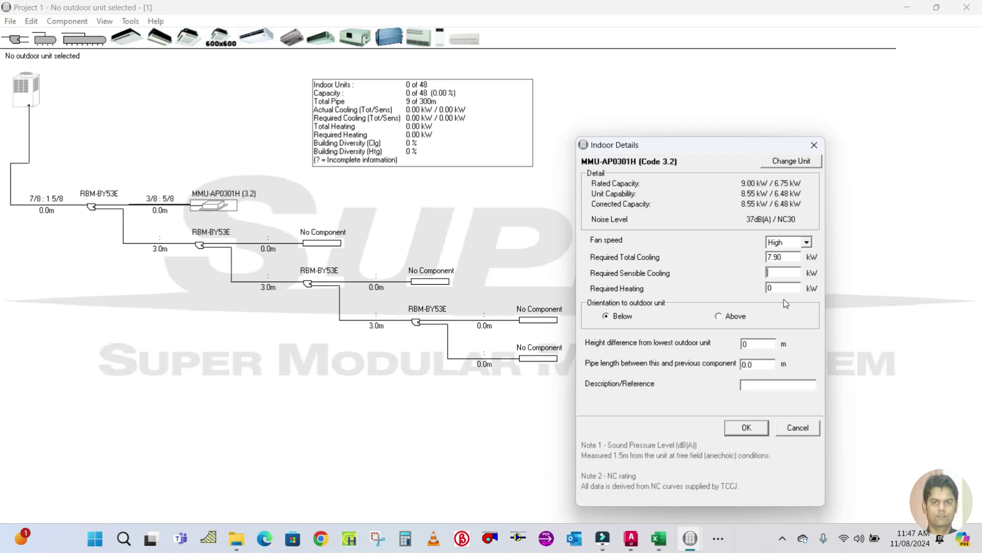
key("BackSpace")
type("6.9")
key("BackSpace")
type("5")
key("BackSpace")
type("0")
left_click(783, 293)
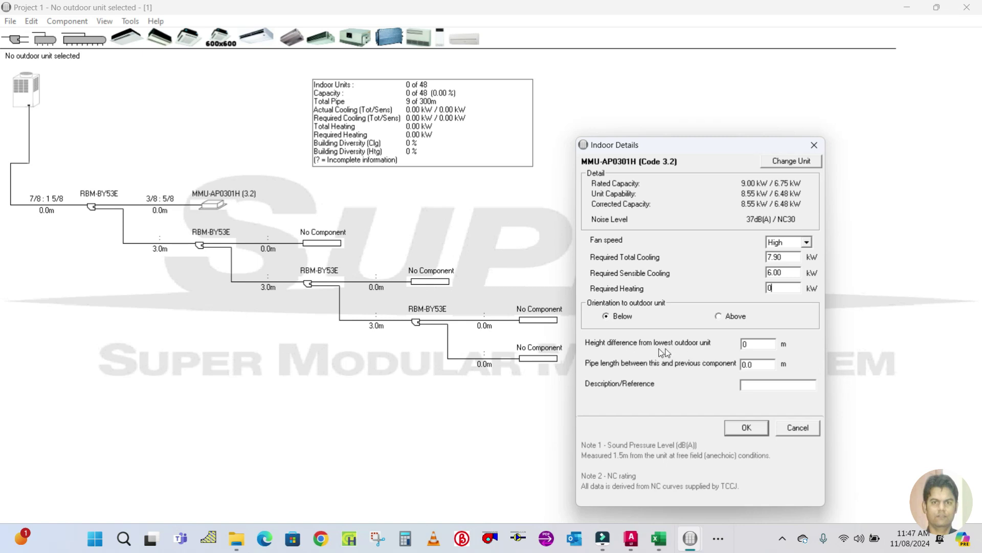
Step: Calculate 9 ÷ 3.28 in Calculator and set the first cassette's height difference from the lowest outdoor unit to 3 m
left_click(752, 346)
left_click(405, 538)
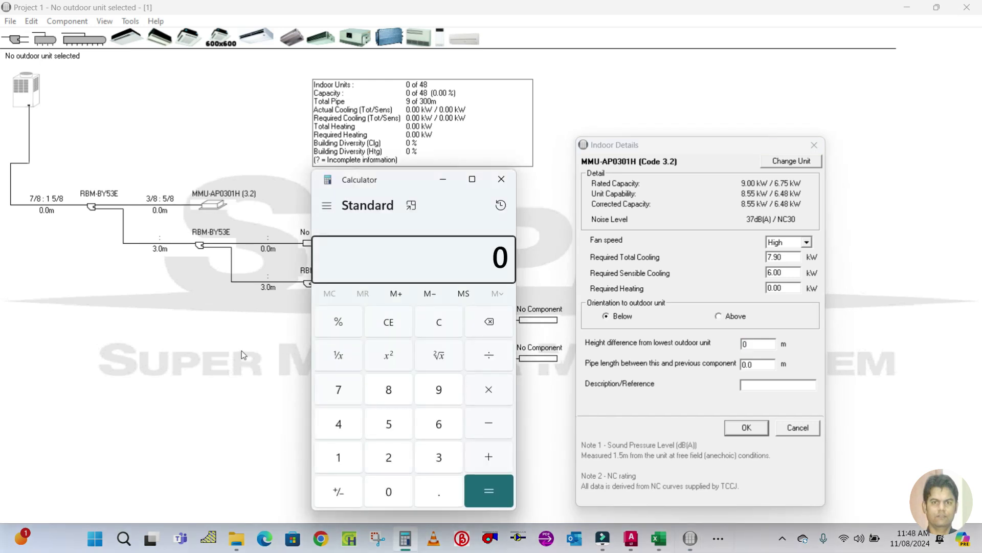
type("/3.28")
key("Return")
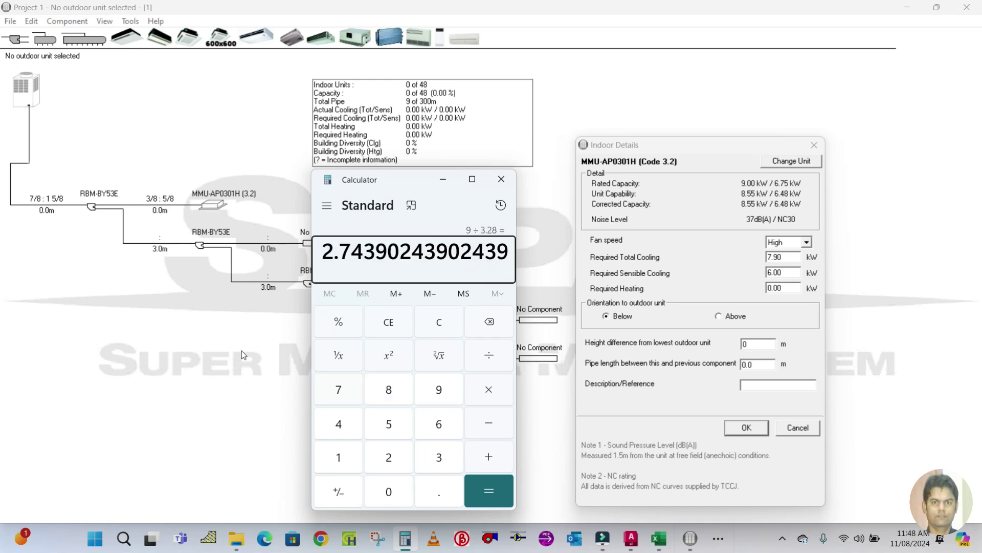
left_click(501, 179)
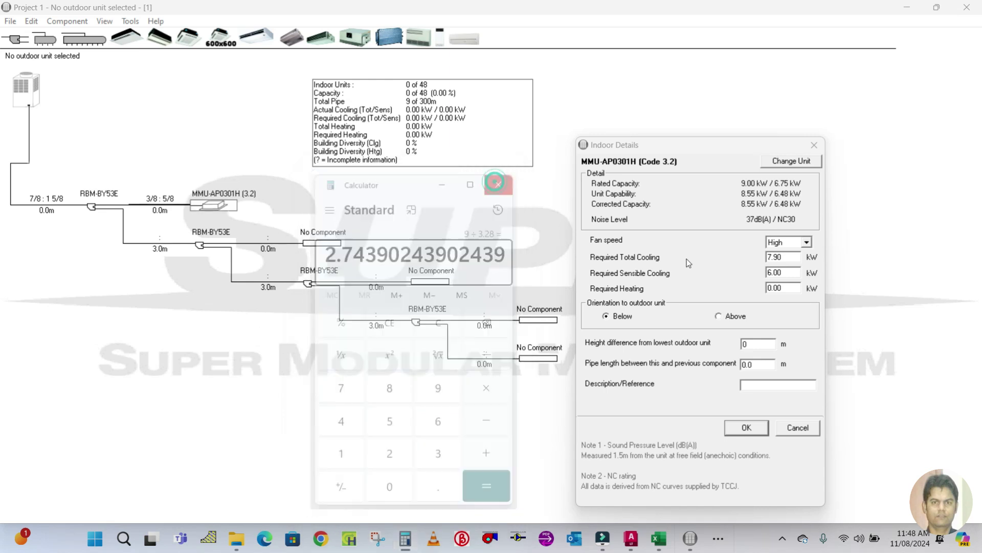
double_click(744, 344)
type("3")
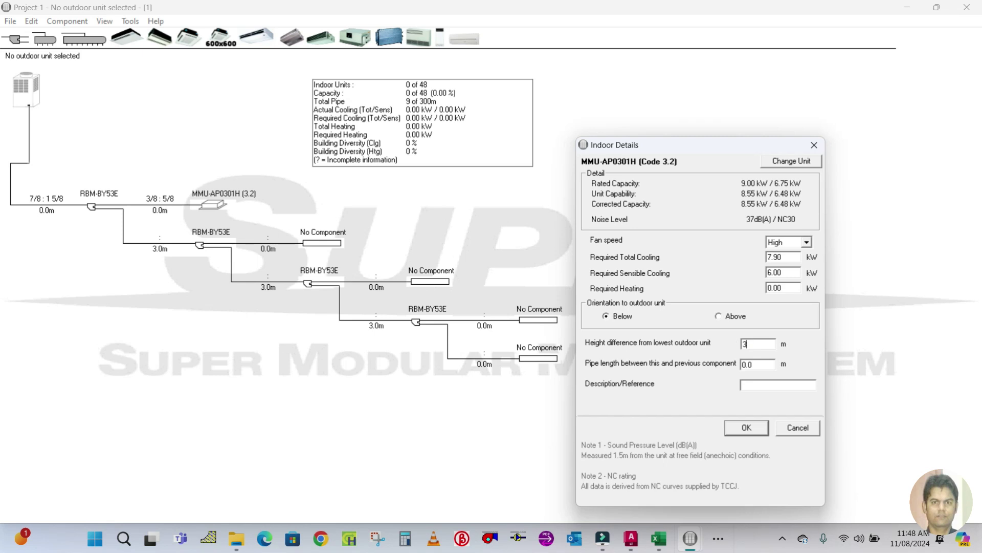
Step: Set the first cassette's pipe length to the previous component to 3 m and accept its indoor details
left_click(765, 363)
left_click_drag(766, 363, 739, 364)
type("3")
left_click(747, 427)
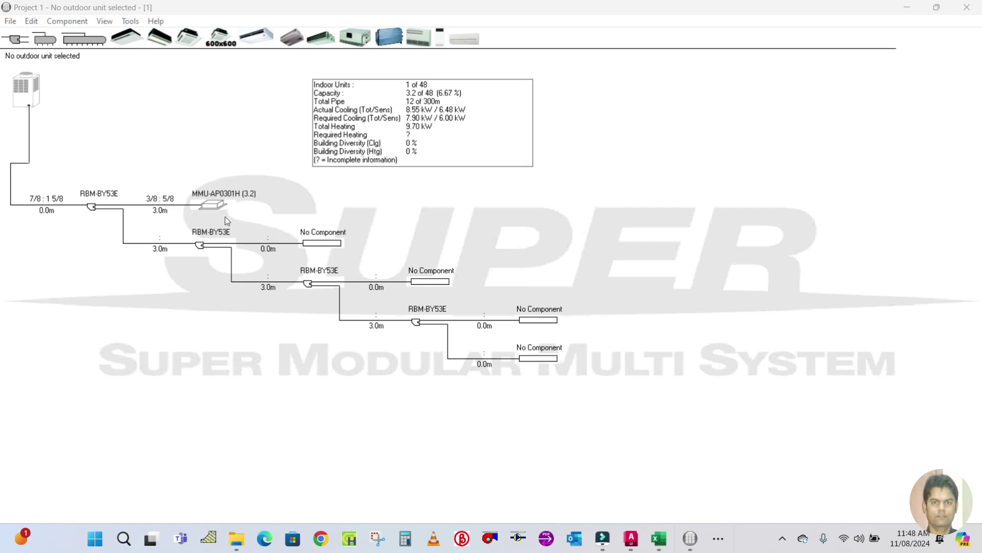
Step: Copy the first cassette to the second joint's free outlet and, using the CR-02 row in CAL SHEET, change it to MMU-AP0271H (Code 3)
left_click_drag(214, 206, 321, 244)
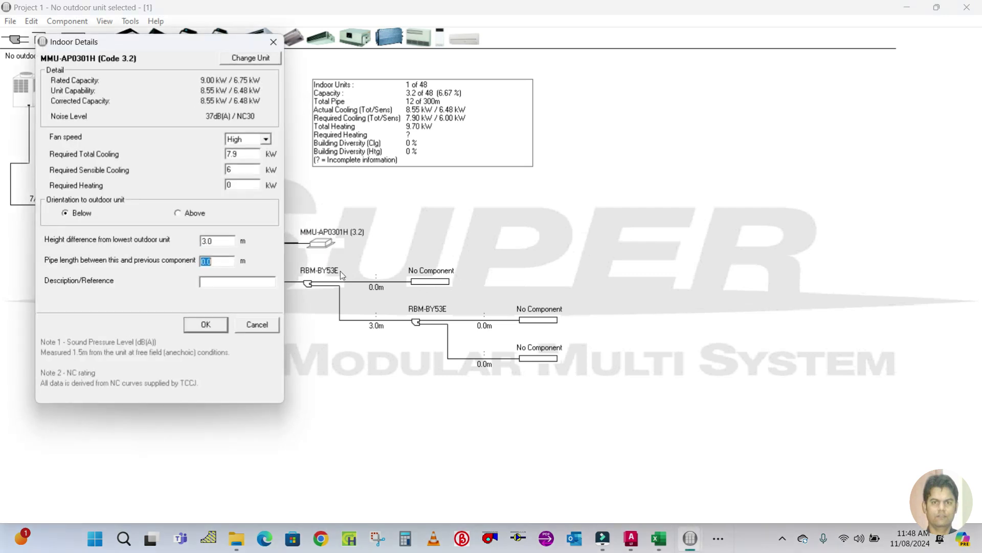
mouse_move(665, 540)
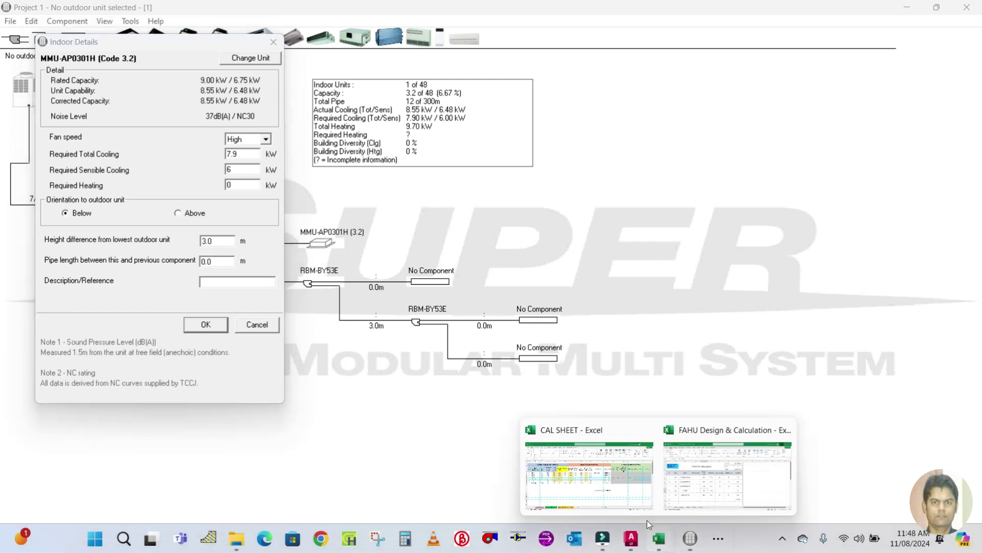
left_click(601, 492)
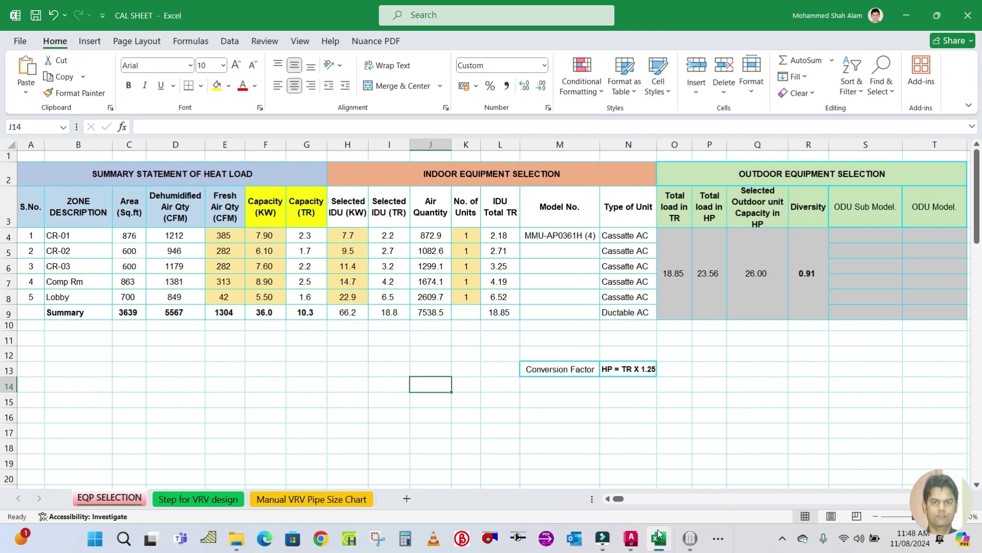
left_click(690, 539)
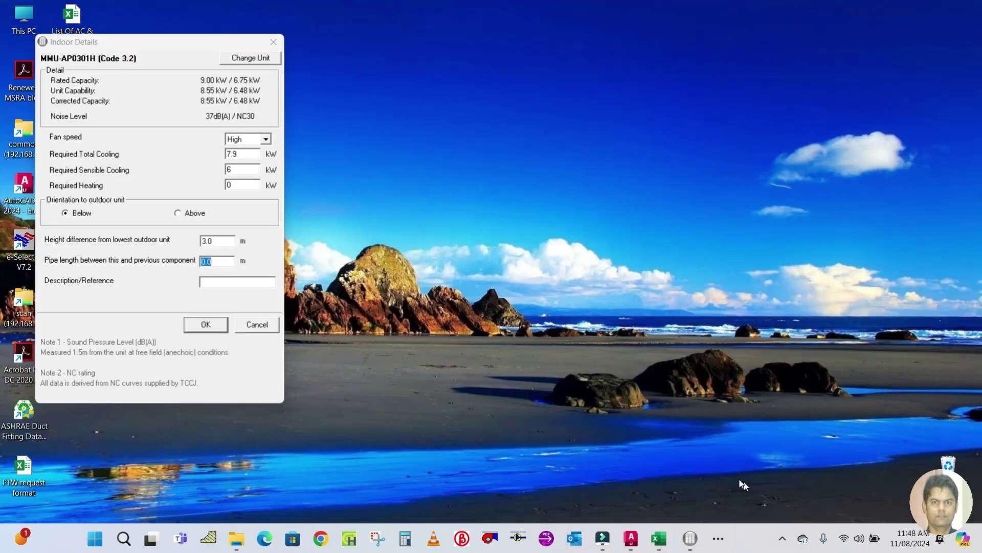
left_click(743, 481)
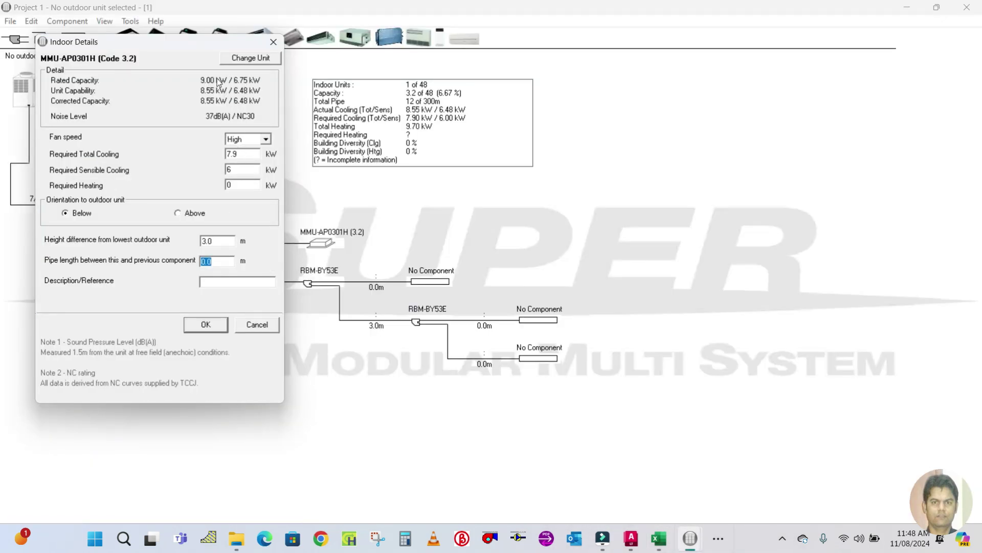
left_click(239, 60)
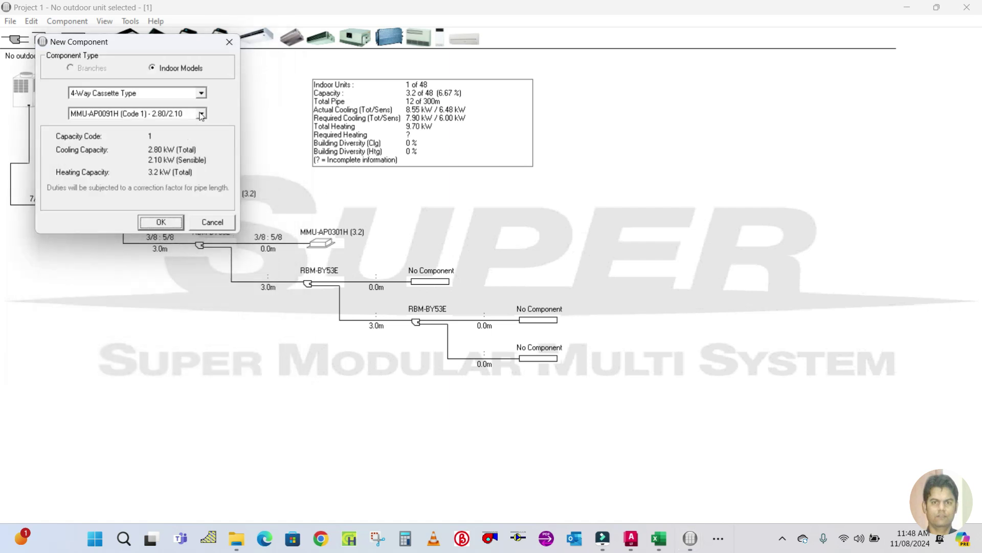
left_click(201, 113)
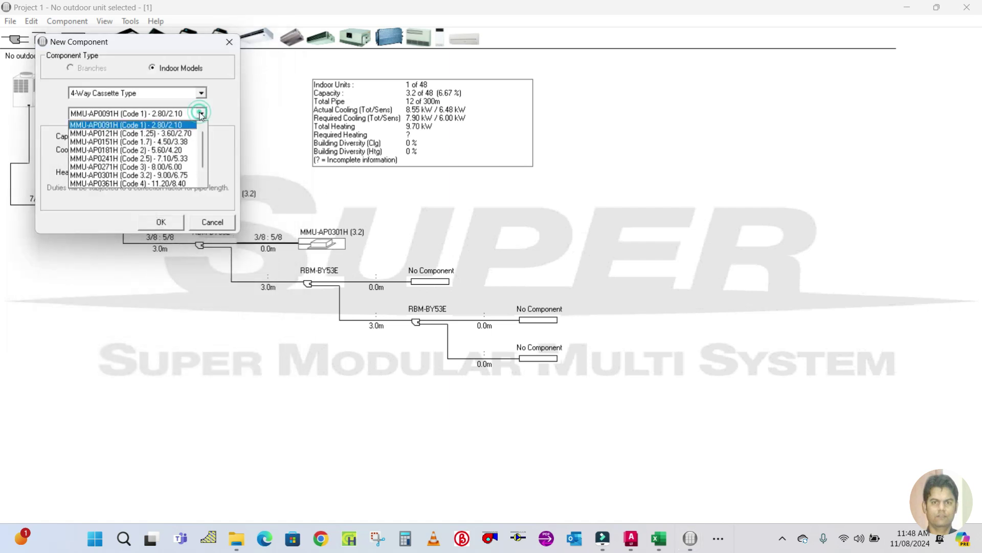
left_click(178, 166)
left_click(160, 223)
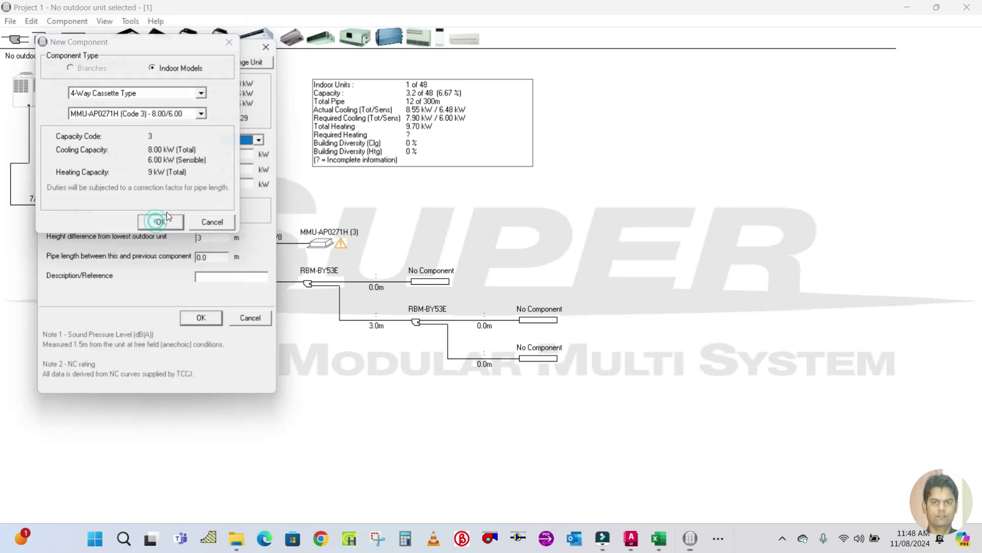
Step: Set the second cassette's required total cooling to 6.1 kW and required sensible cooling to 5 kW, and accept
double_click(250, 155)
type("6.1")
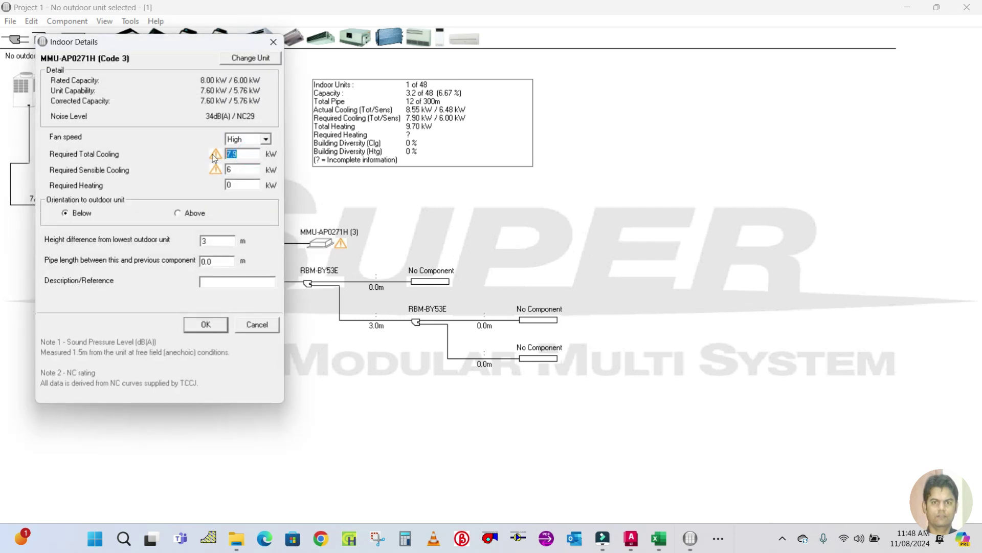
left_click(237, 171)
key("BackSpace")
type("5")
left_click(223, 324)
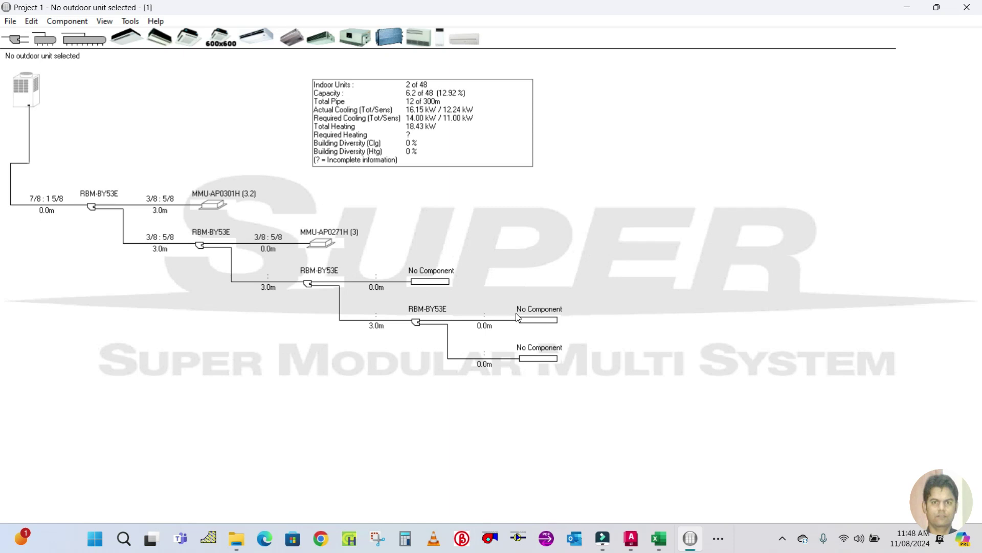
Step: Copy the MMU-AP0271H cassette to the third branch joint's free outlet and change the copy to model MMU-AP0301H (Code 3.2)
mouse_move(657, 532)
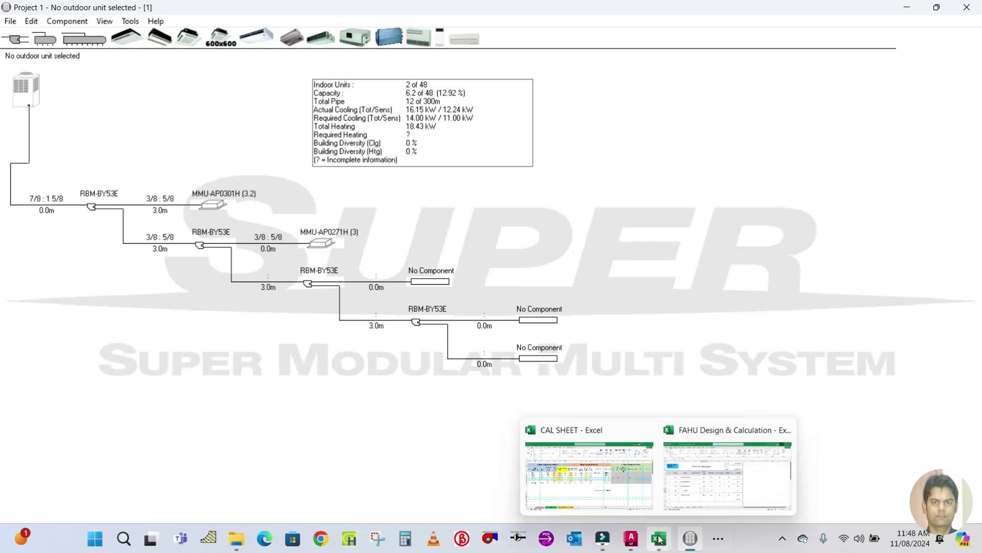
mouse_move(627, 496)
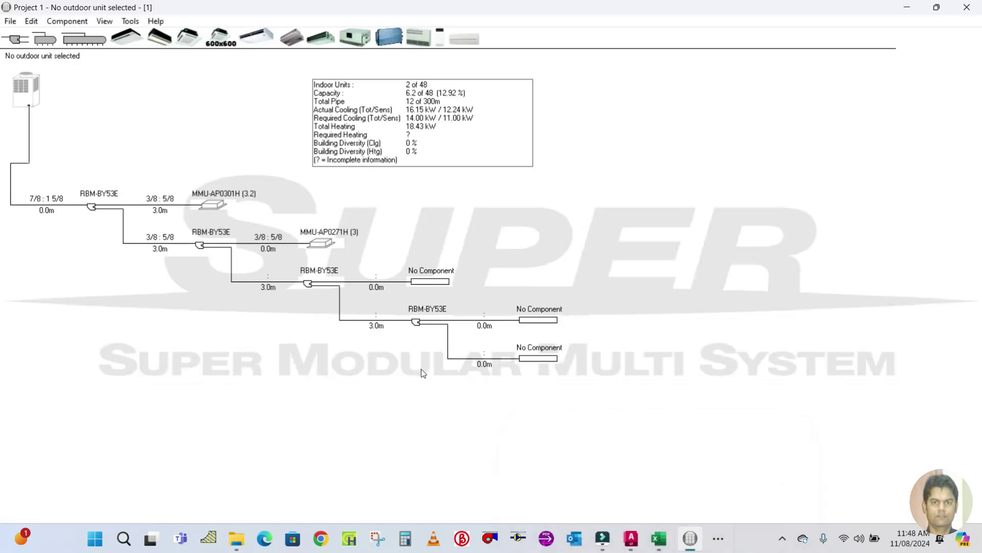
left_click(434, 282)
left_click(306, 109)
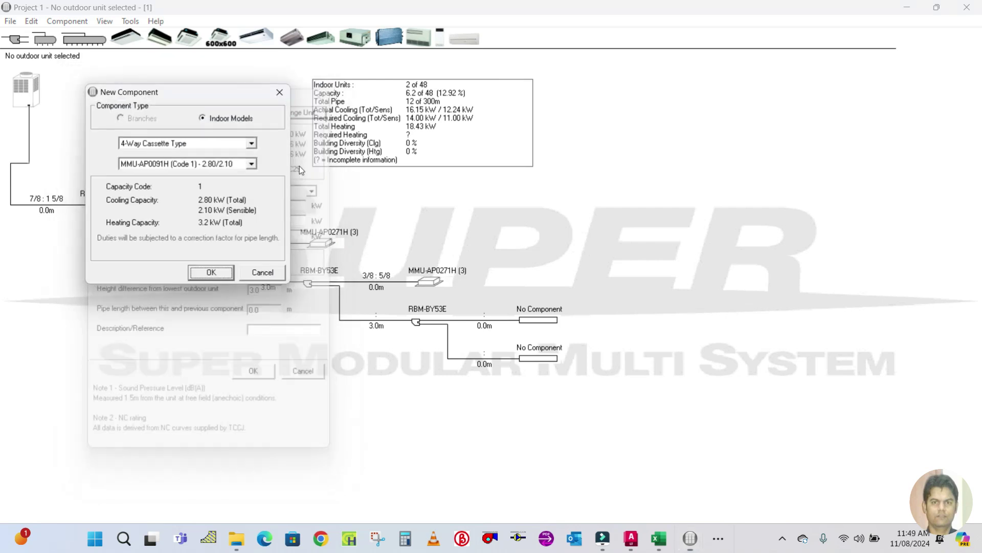
left_click(242, 164)
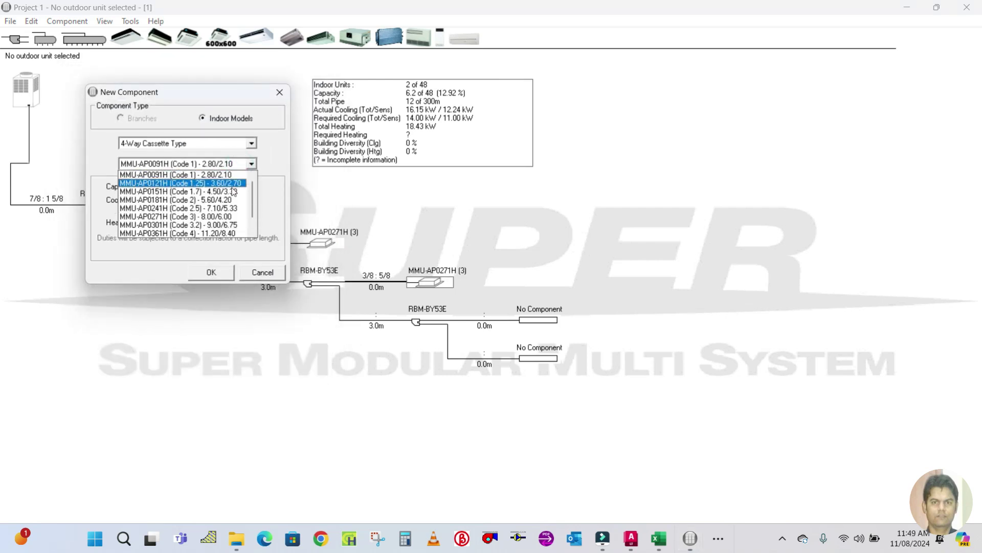
left_click(219, 226)
left_click(228, 273)
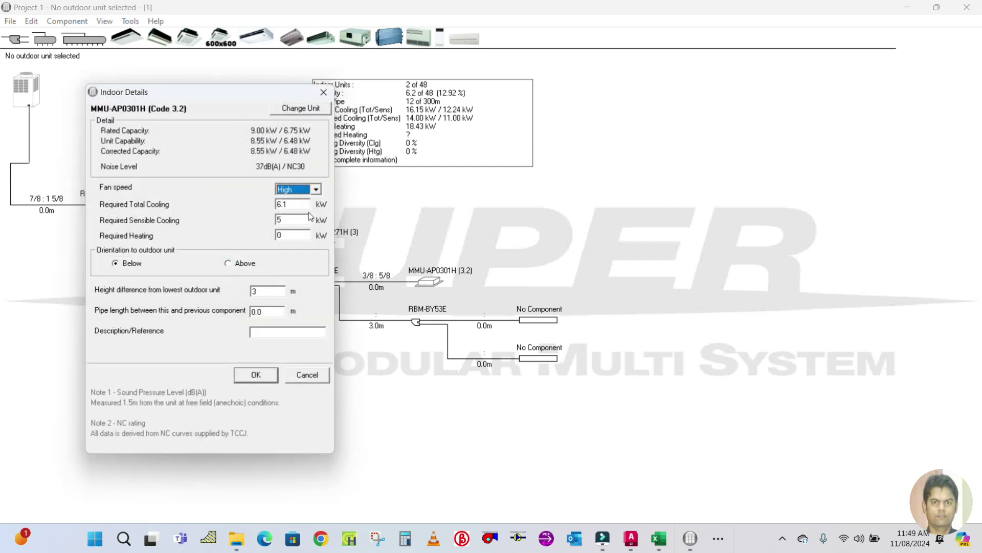
Step: Set the third cassette's required total cooling to 7.6 kW and required sensible cooling to 6 kW, and accept
left_click_drag(301, 205, 273, 205)
type("7.6")
left_click(290, 216)
double_click(291, 216)
type("6")
left_click(266, 373)
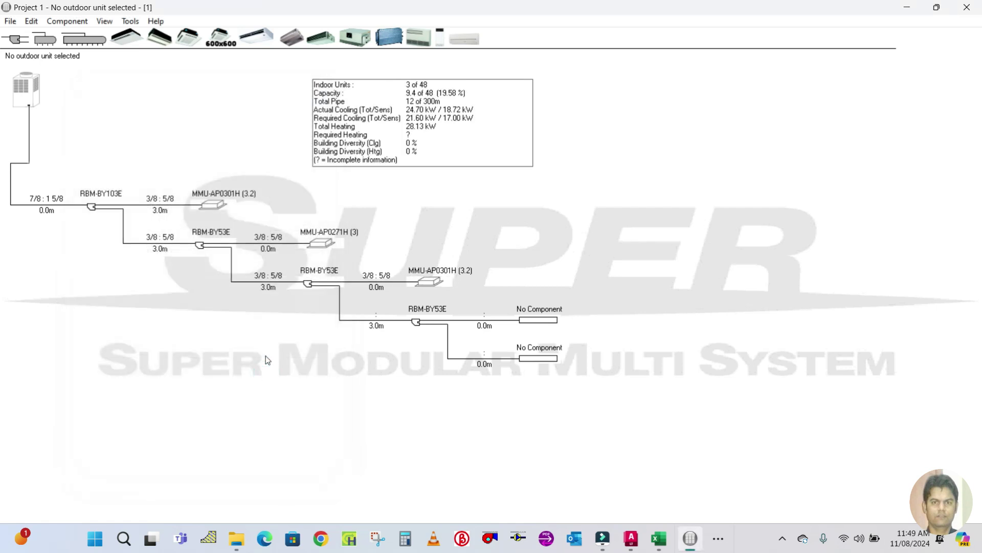
Step: Set the pipe length between the third cassette and its branch joint to 3 m
double_click(432, 283)
double_click(374, 335)
type("3")
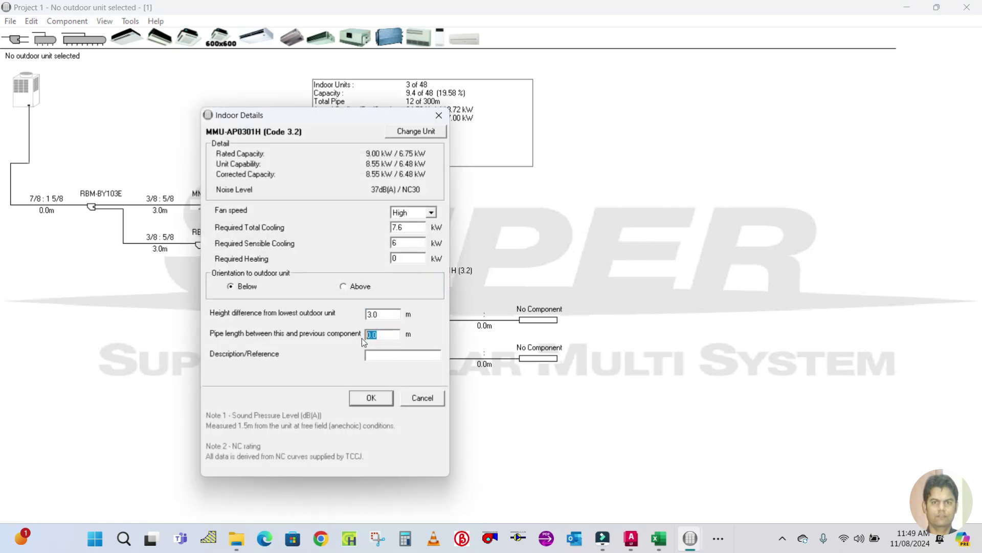
left_click(368, 399)
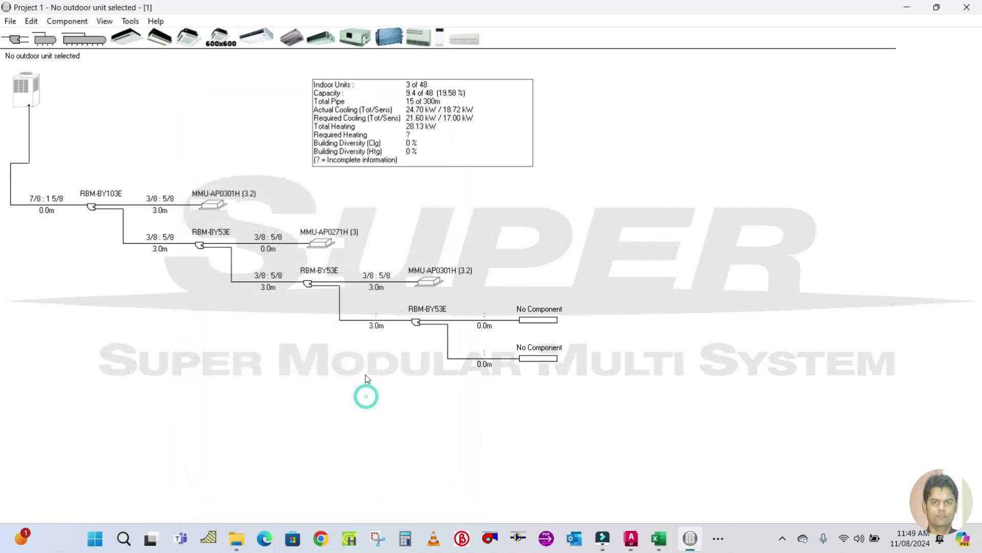
Step: Set the MMU-AP0271H cassette's pipe length to the previous component to 3 m
double_click(327, 234)
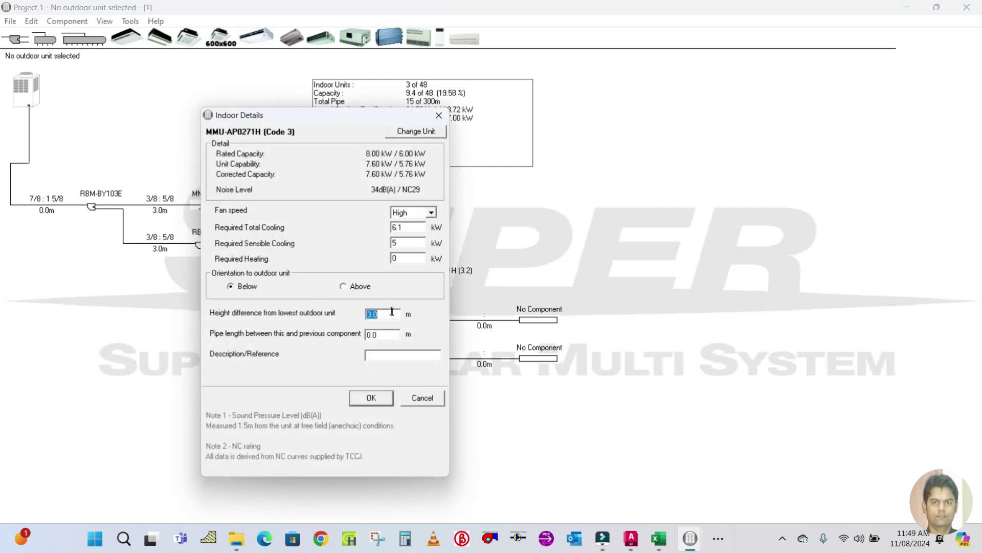
double_click(374, 334)
left_click(370, 401)
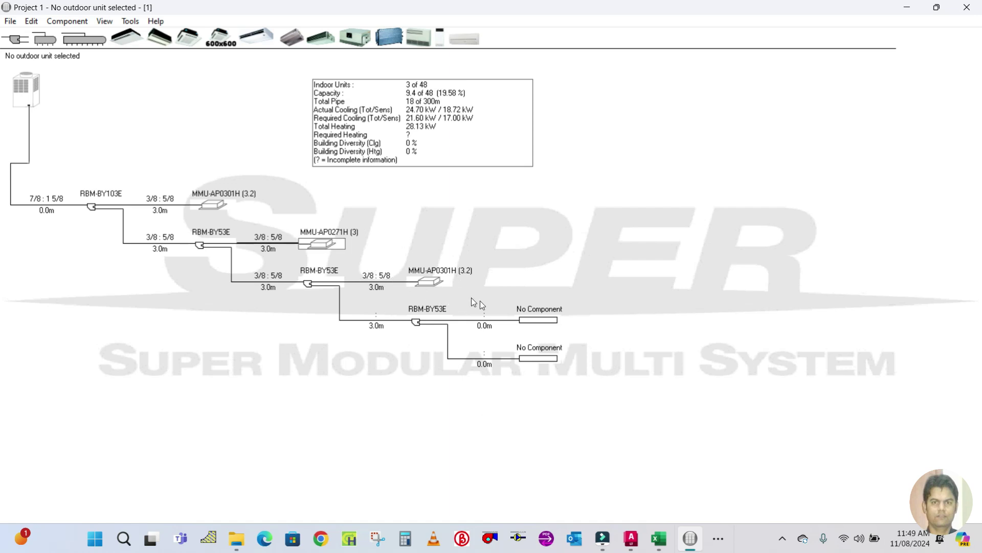
Step: Copy the third cassette to the fourth branch joint's upper outlet and change the copy to model MMU-AP0361H (Code 4) for the Comp Rm load
left_click_drag(430, 280, 534, 318)
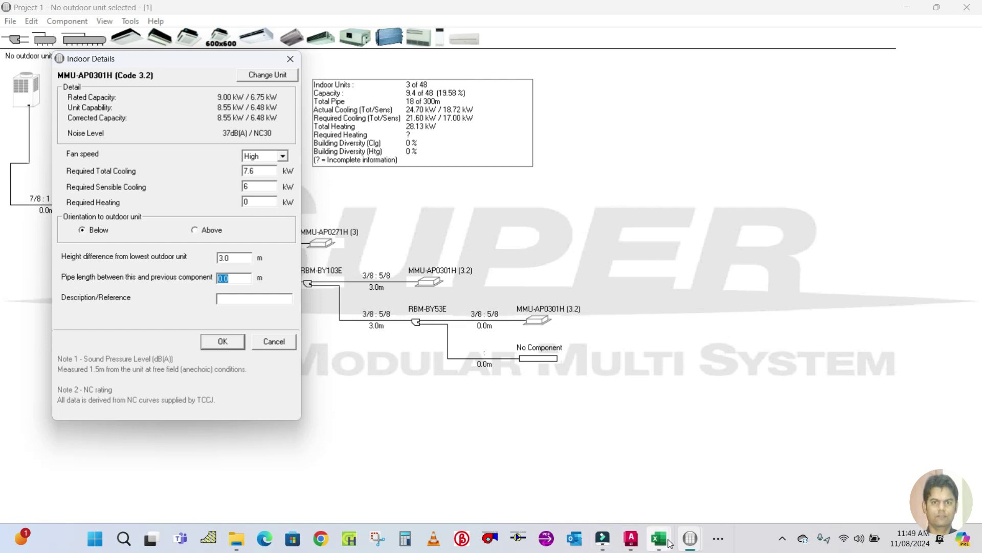
left_click(547, 433)
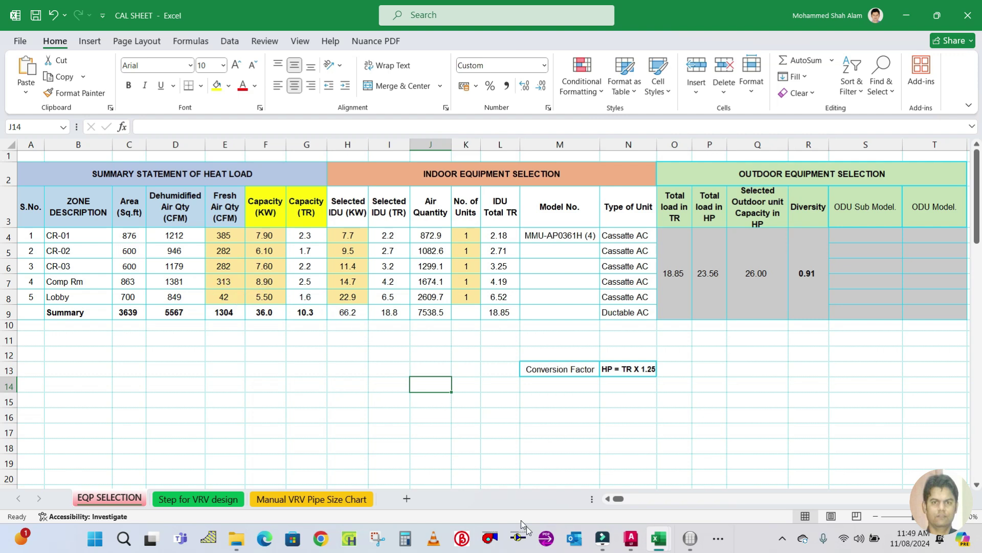
left_click(690, 538)
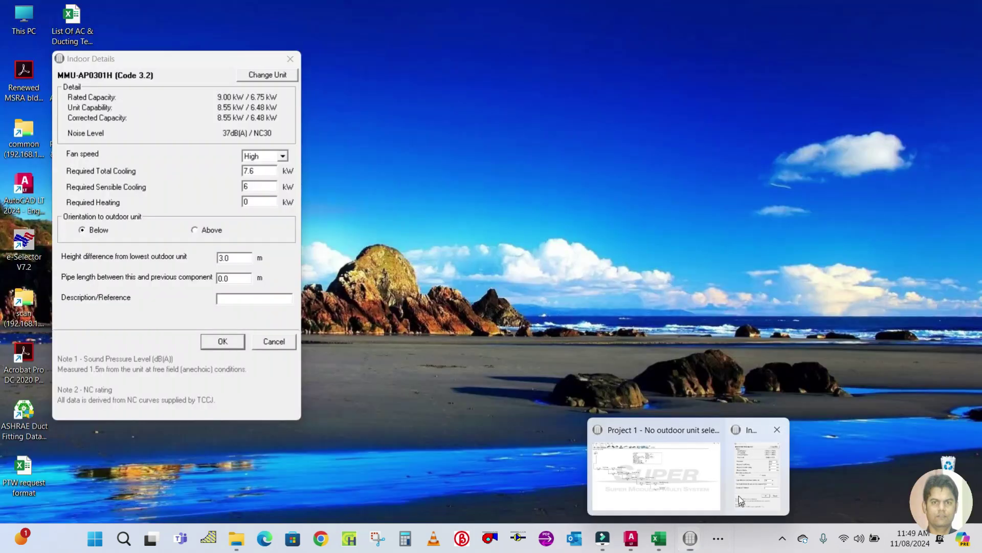
left_click(740, 502)
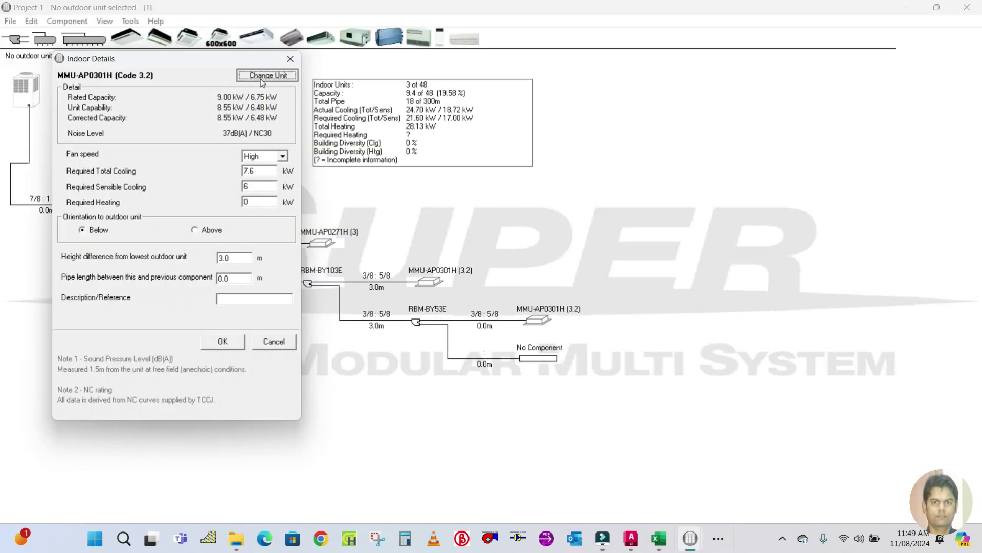
left_click(262, 76)
left_click(211, 132)
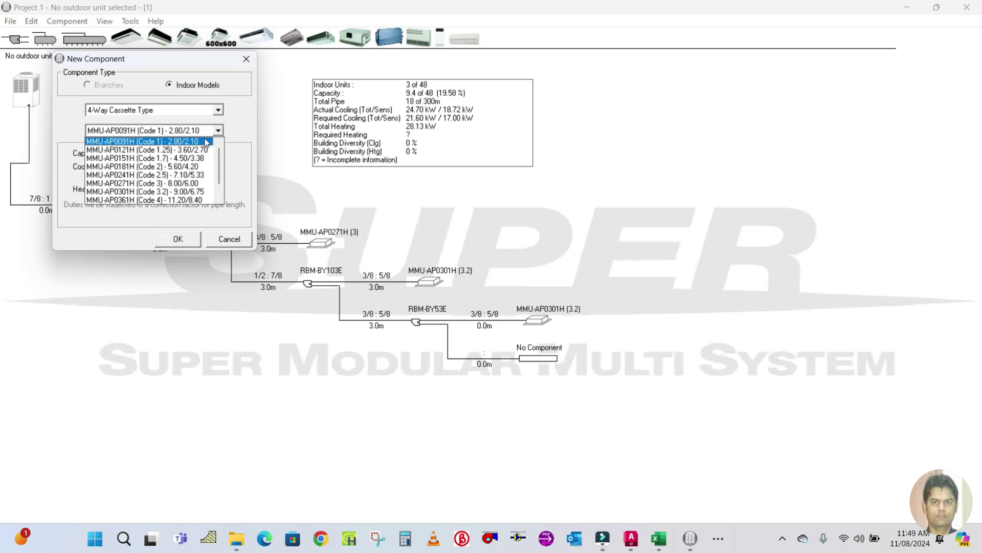
left_click(197, 199)
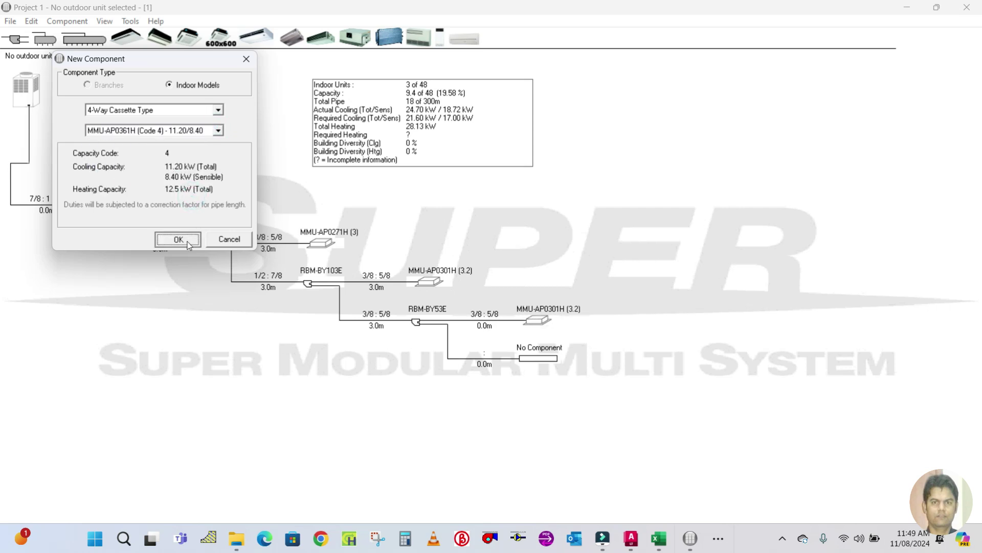
left_click(178, 239)
Step: Set the fourth cassette's required total cooling to 8.9 kW, required sensible cooling to 7 kW and pipe length to 3 m, and accept
left_click(264, 169)
left_click_drag(264, 169, 245, 172)
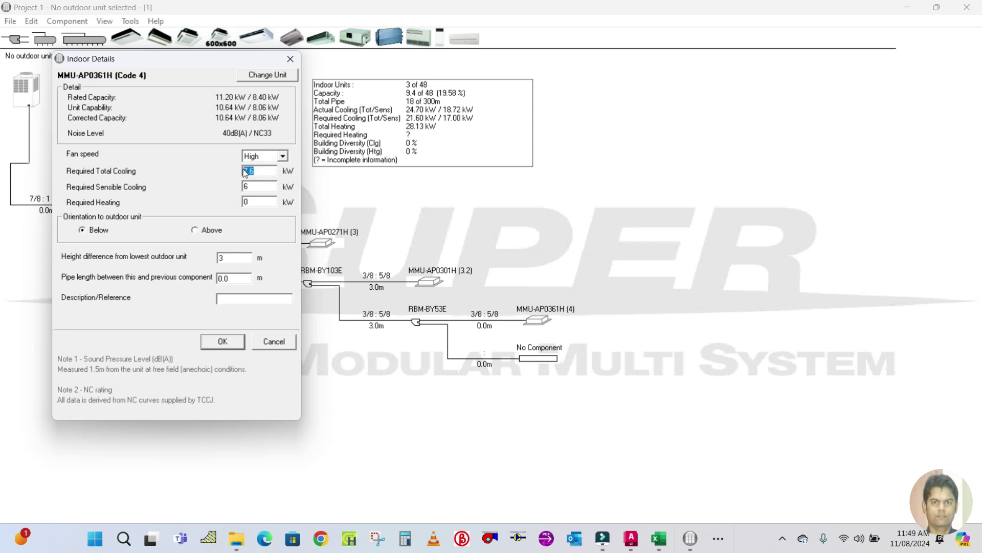
type("8.9")
type("7")
left_click(230, 258)
left_click(223, 278)
type("3")
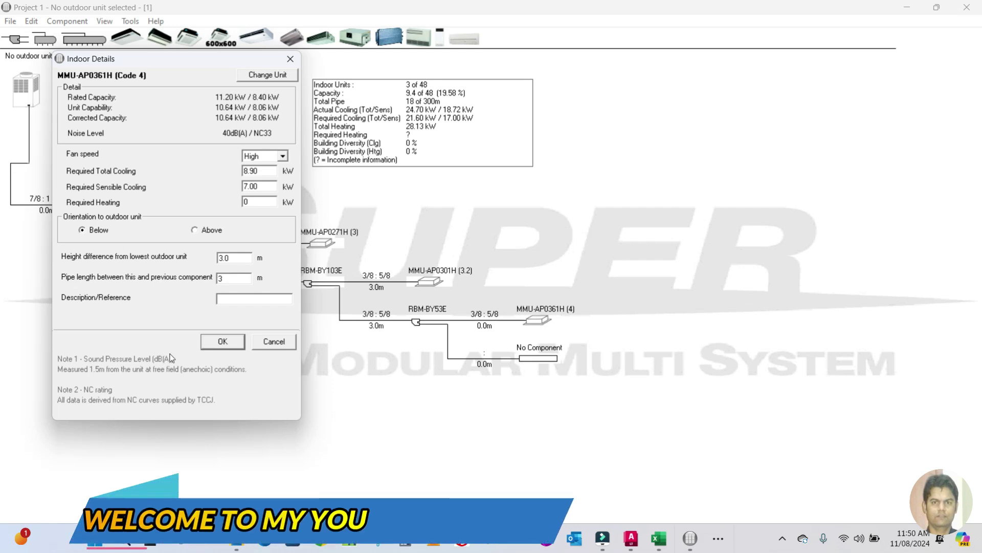
left_click(221, 341)
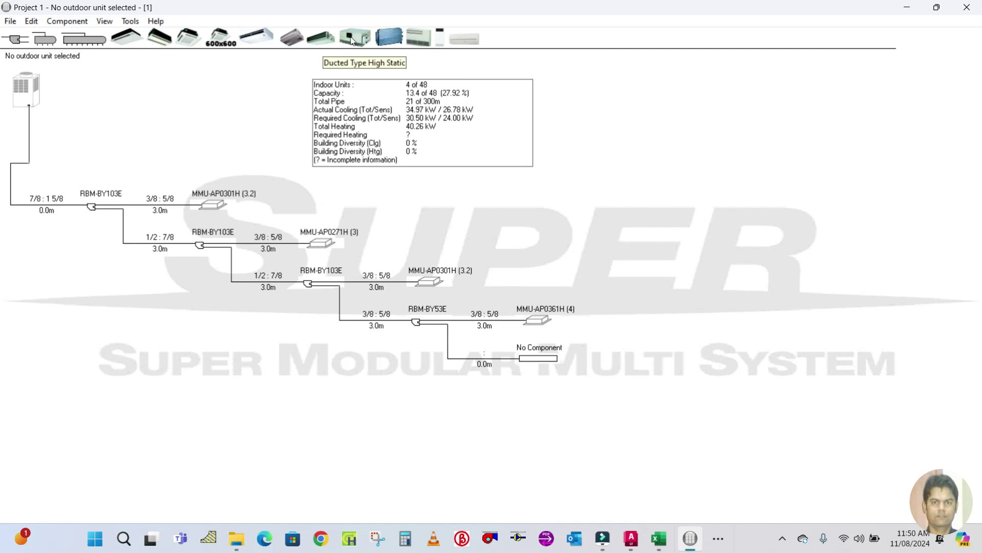
Step: Place a high static ducted indoor unit, model MMD-AP0241BH (Code 2.5), on the last free outlet for the Lobby load
left_click_drag(357, 41, 533, 360)
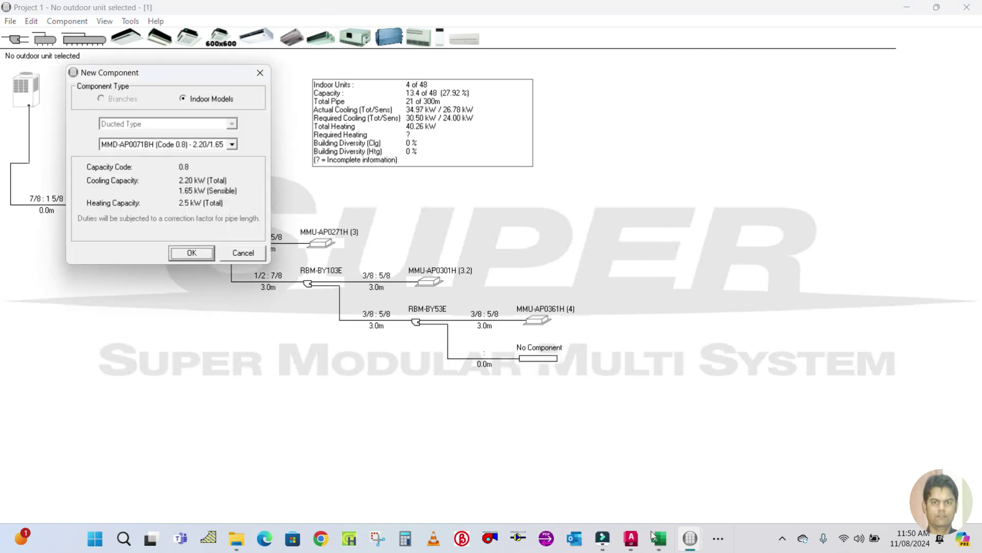
mouse_move(650, 527)
left_click(621, 500)
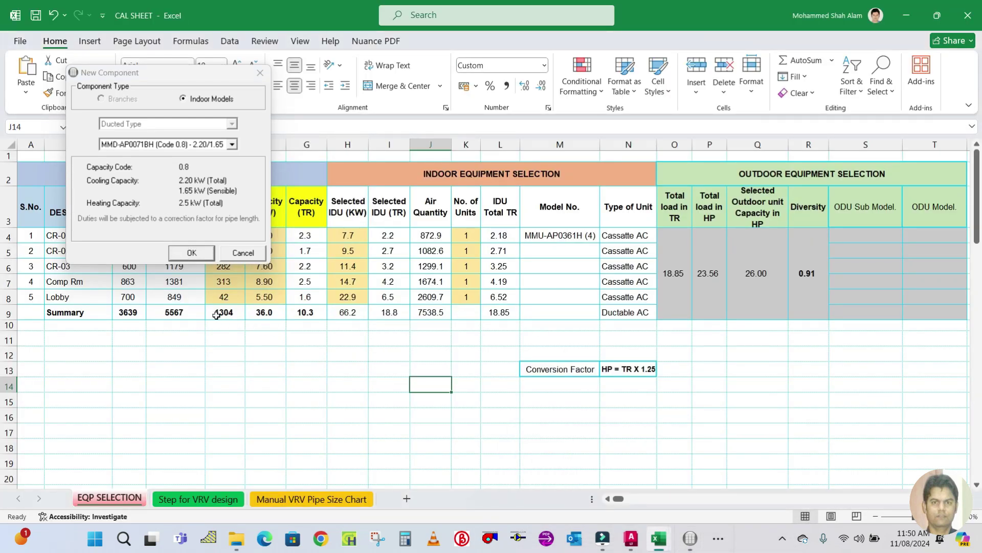
left_click(234, 144)
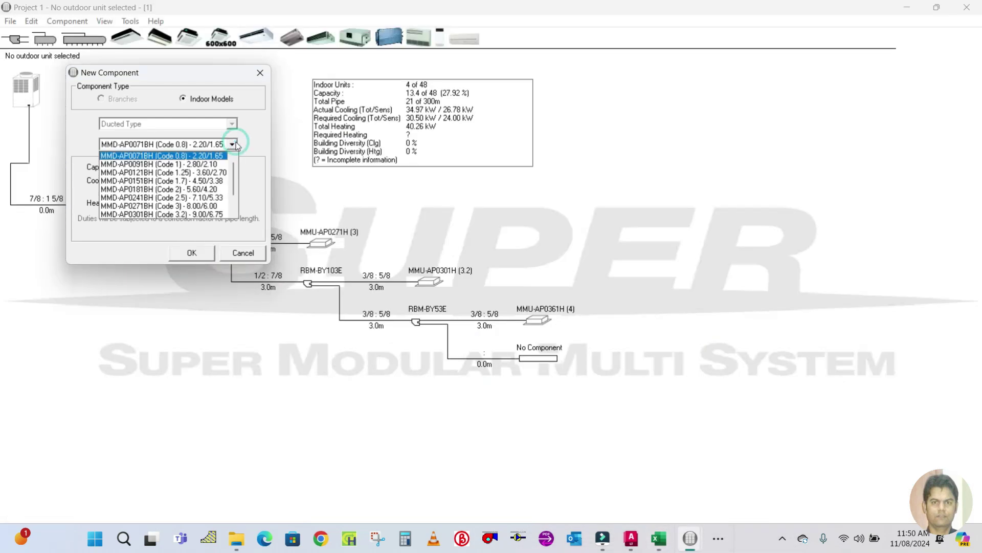
left_click(223, 199)
left_click(205, 252)
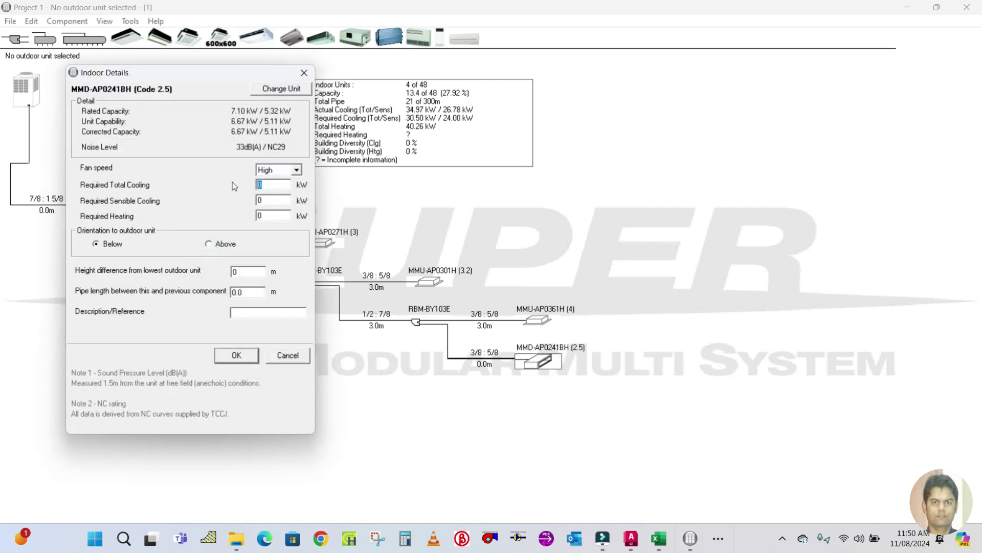
Step: Set the ducted unit's required total cooling to 5.5 kW, sensible cooling to 4 kW, and both height difference and pipe length to 3 m
type("5.5")
double_click(267, 199)
type("4")
double_click(252, 275)
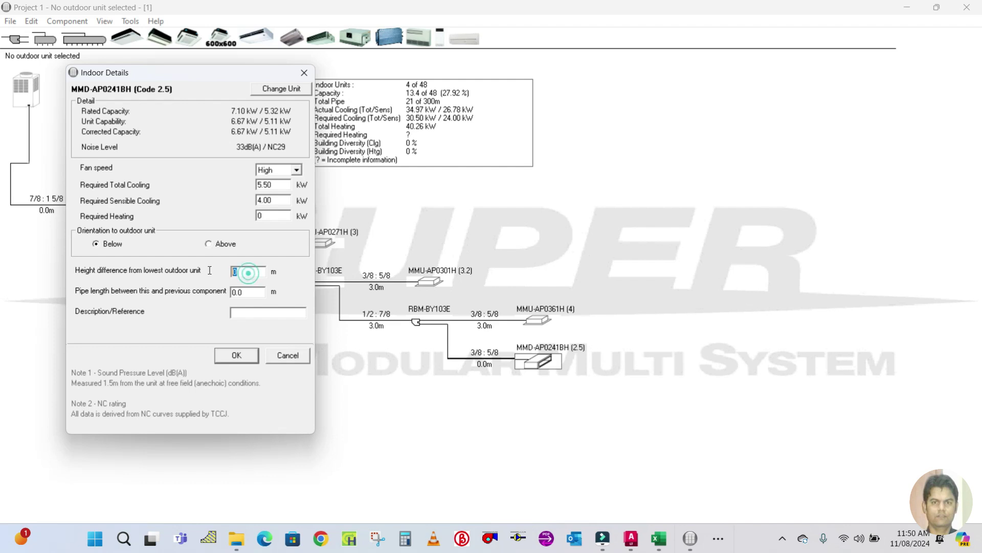
type("3")
double_click(241, 292)
type("3")
left_click(238, 356)
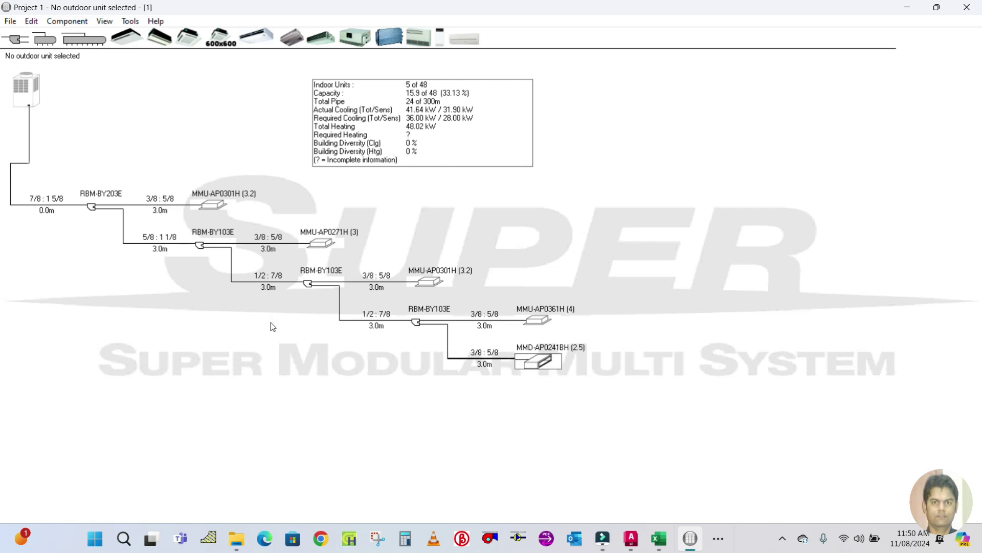
Step: Auto-select the best outdoor unit model for the system, accept the outdoor details, and save the system
double_click(29, 86)
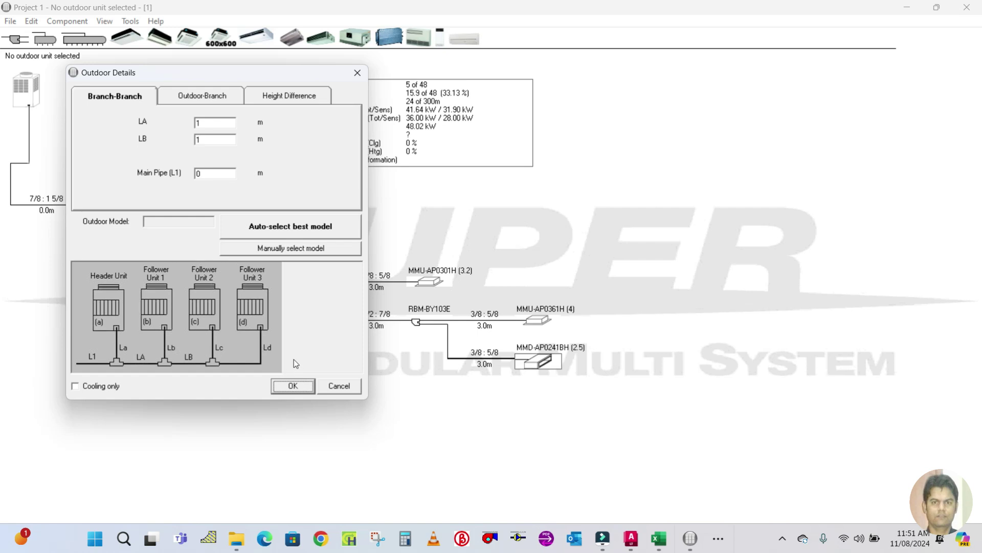
left_click(310, 228)
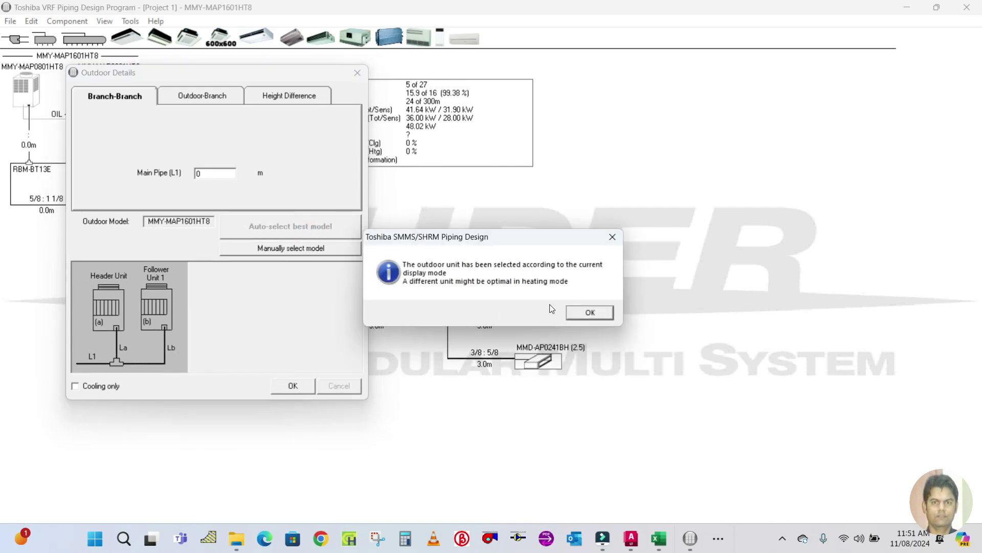
left_click(569, 305)
left_click(278, 389)
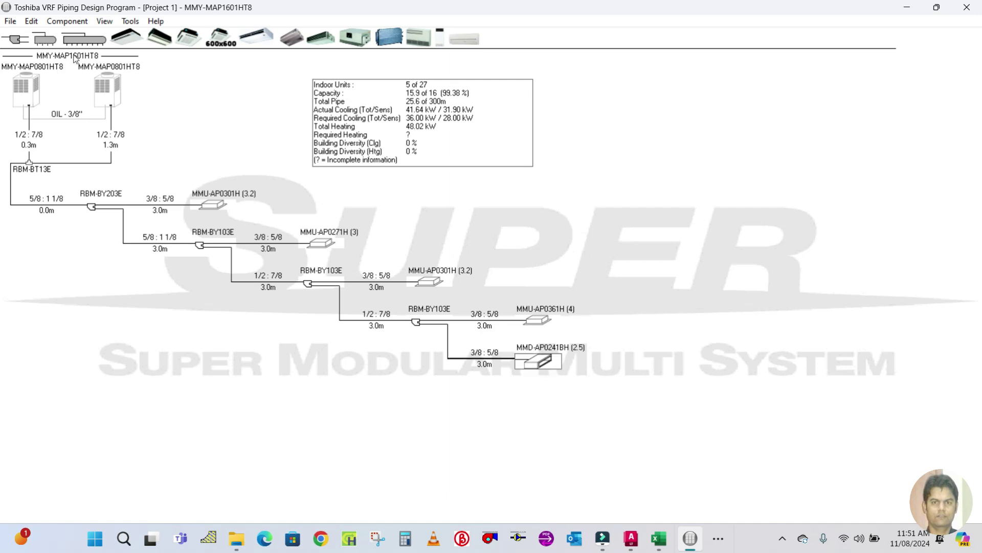
left_click(11, 20)
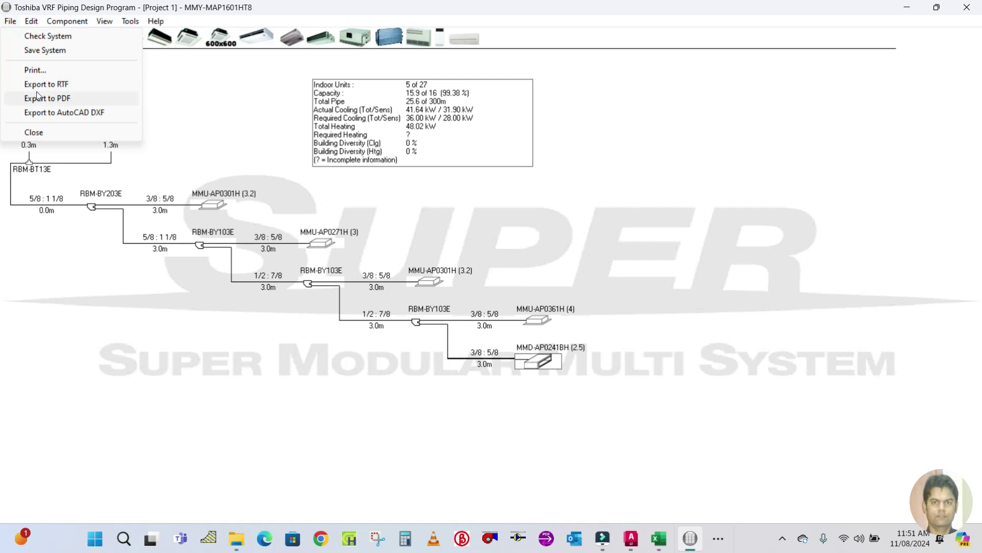
left_click(52, 50)
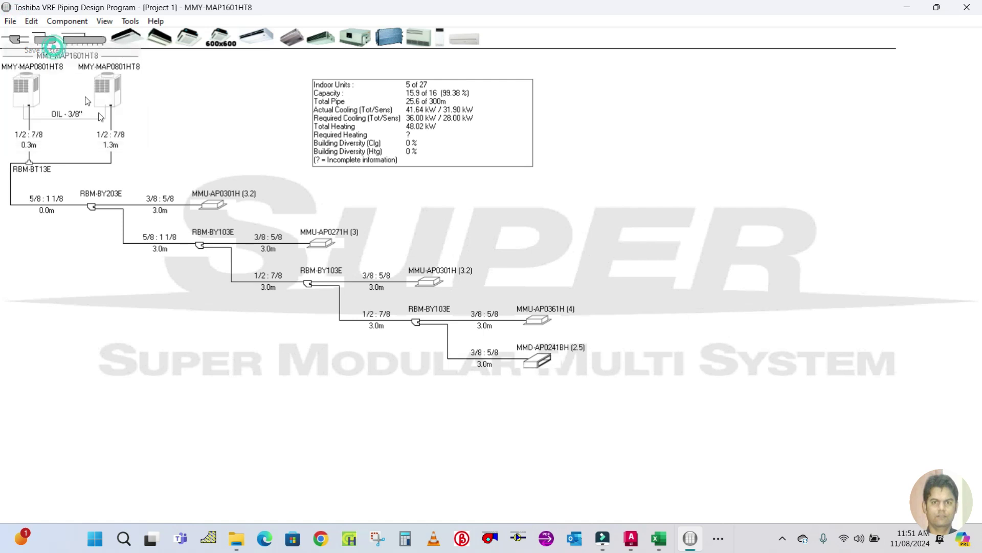
Step: Export the system to a portrait PDF named "Equipment Selection (VRF Software)" in the VRV Project folder on the Desktop
left_click(10, 21)
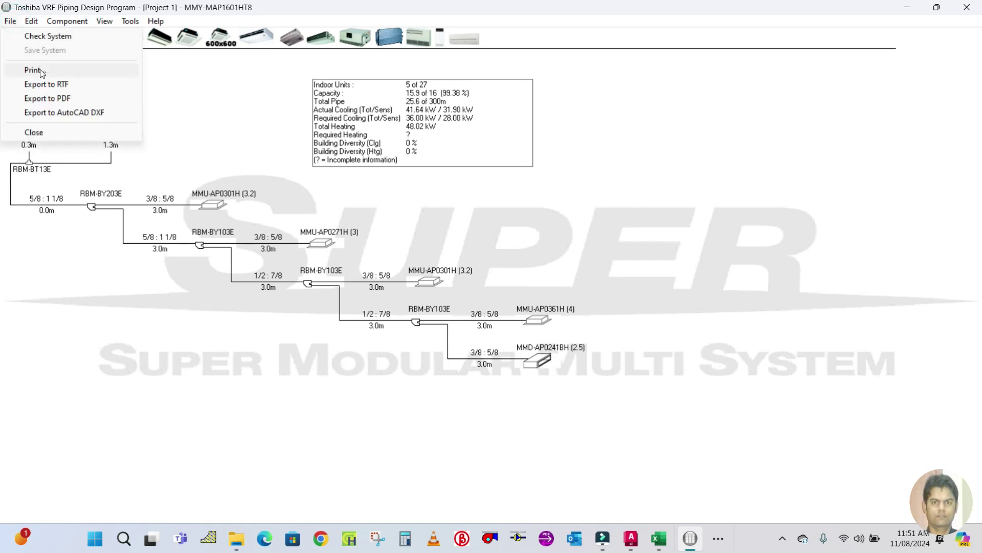
left_click(47, 98)
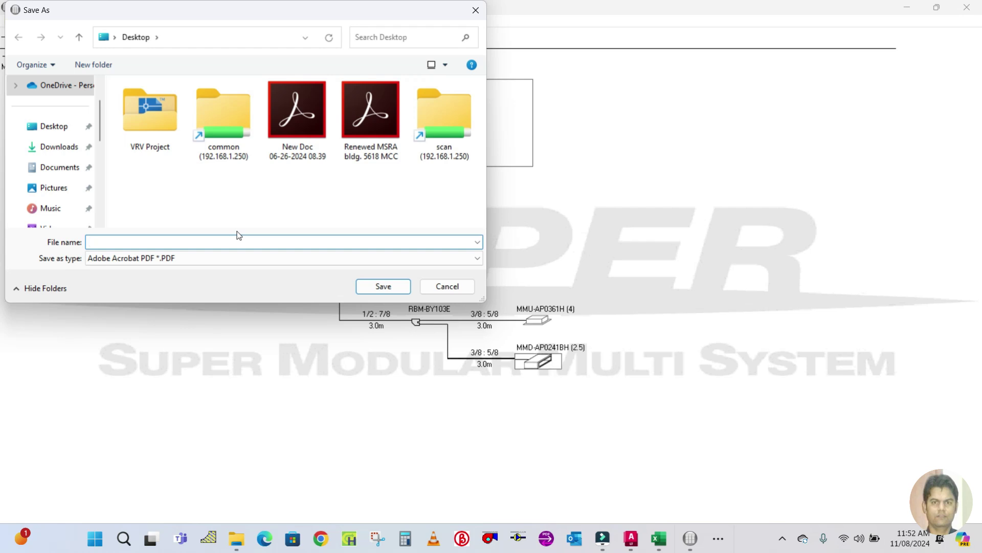
type("quipment Selection (VRV")
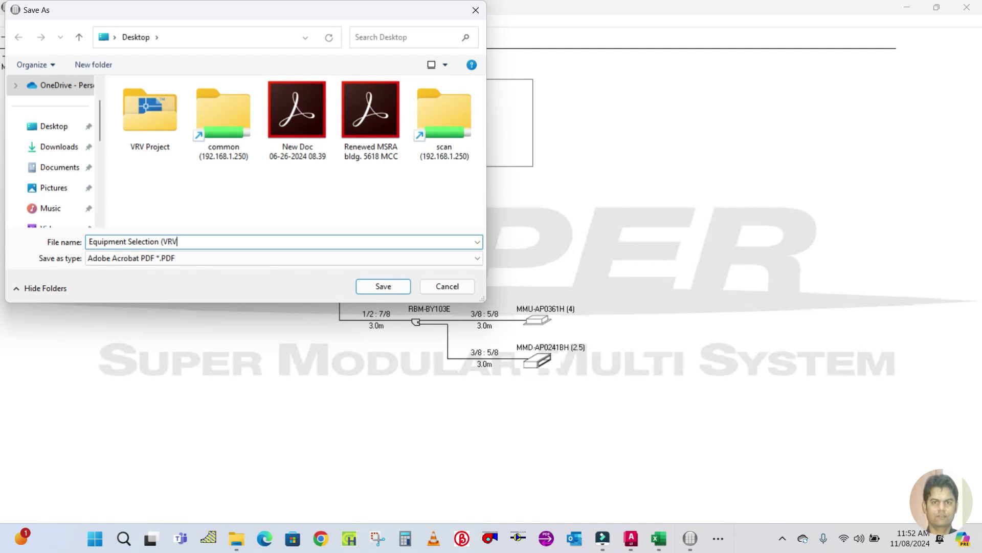
key("BackSpace")
type("F Software")
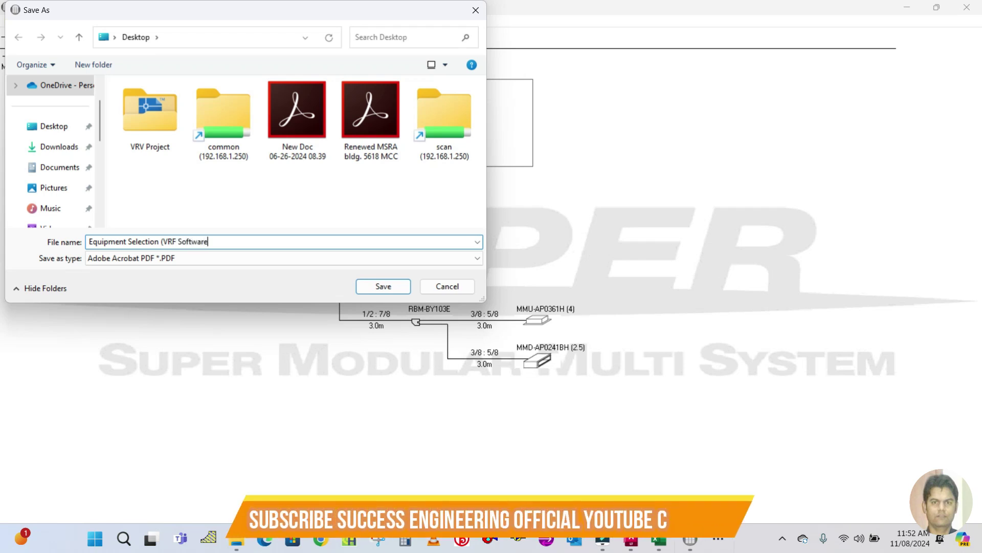
type(")")
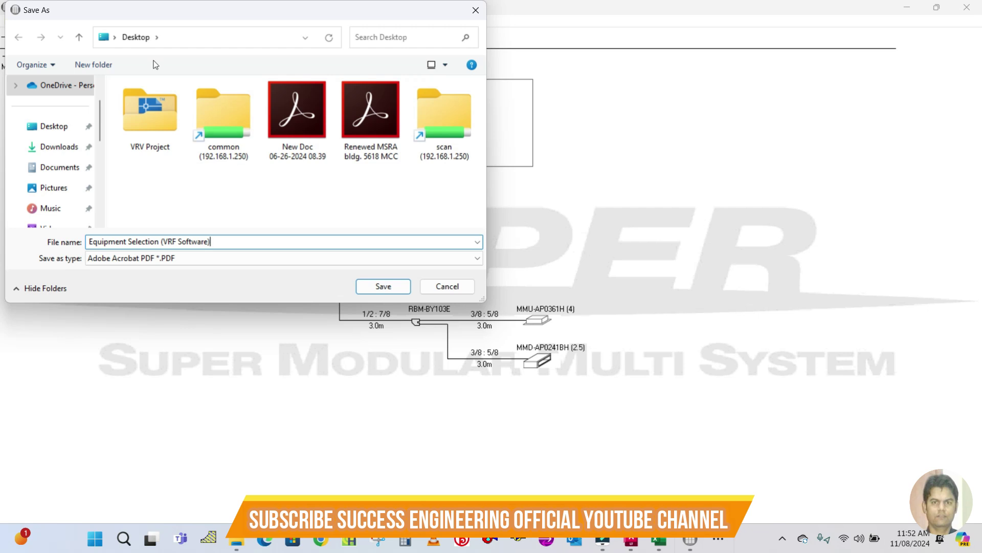
left_click(160, 126)
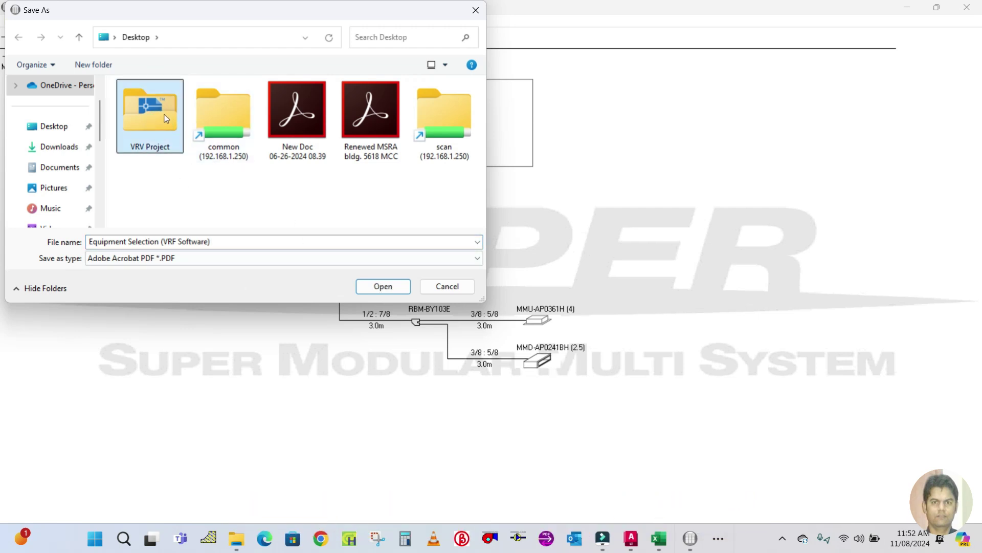
double_click(181, 132)
left_click(392, 287)
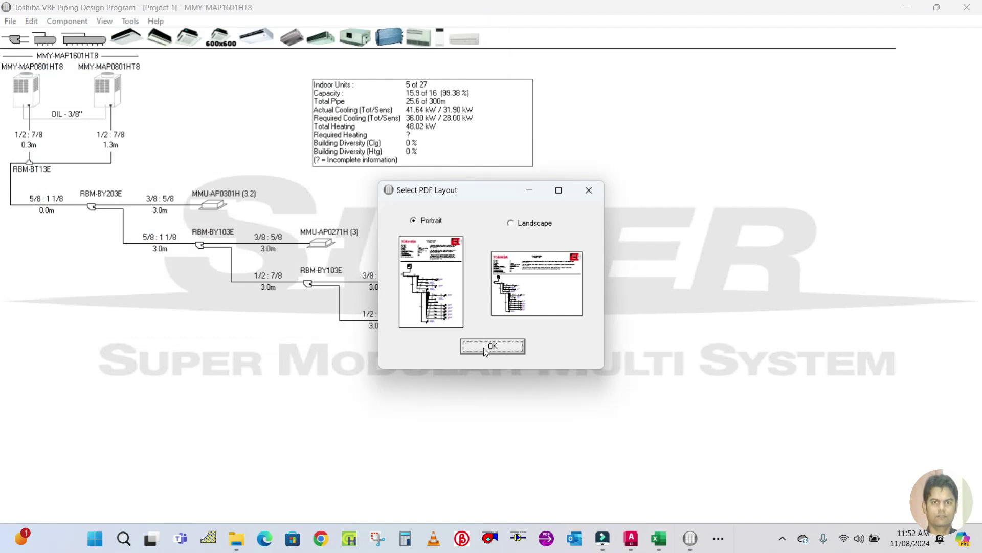
left_click(483, 348)
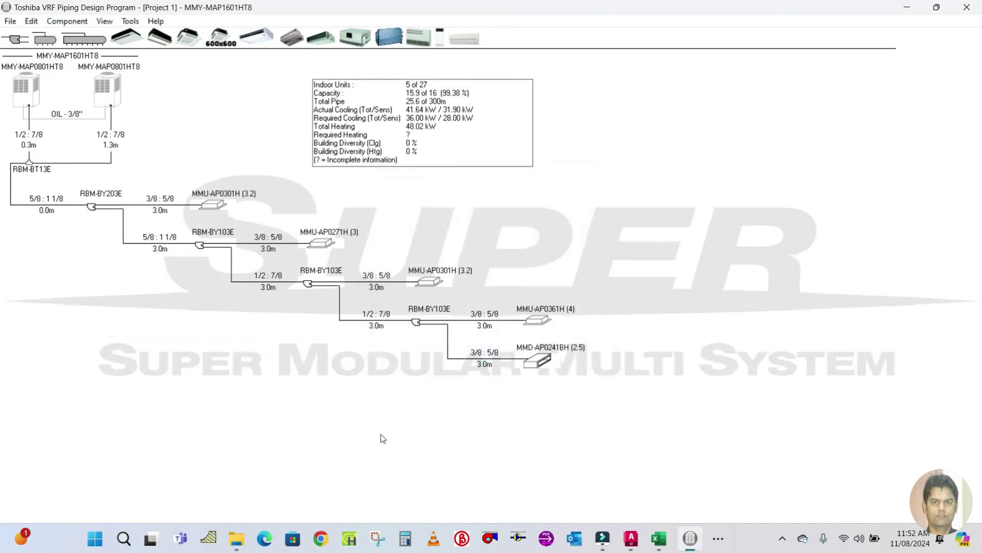
left_click(491, 301)
Step: Close the system and exit the program, saving the project as "Sample Project School 11.08.2024" in the VRV Project folder
left_click(967, 7)
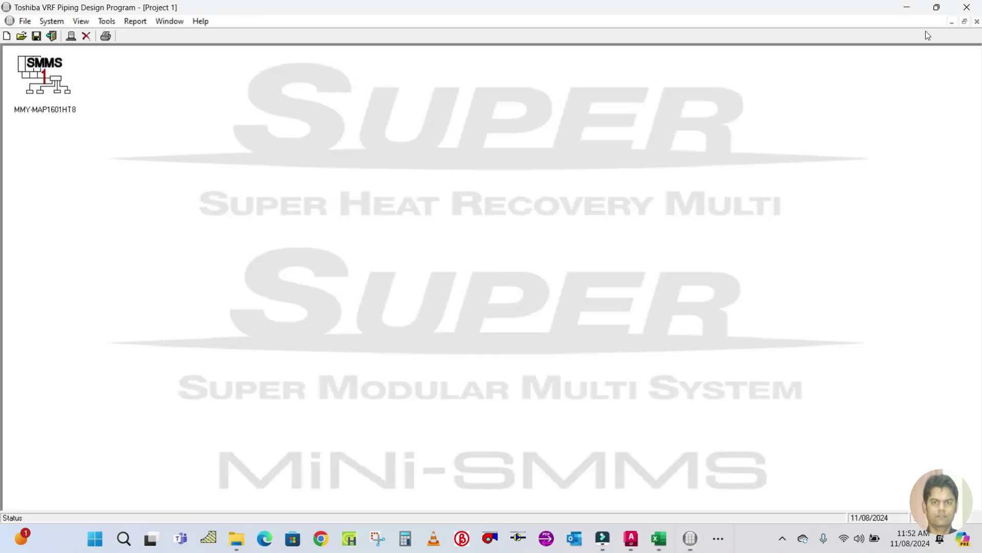
left_click(966, 7)
left_click(443, 311)
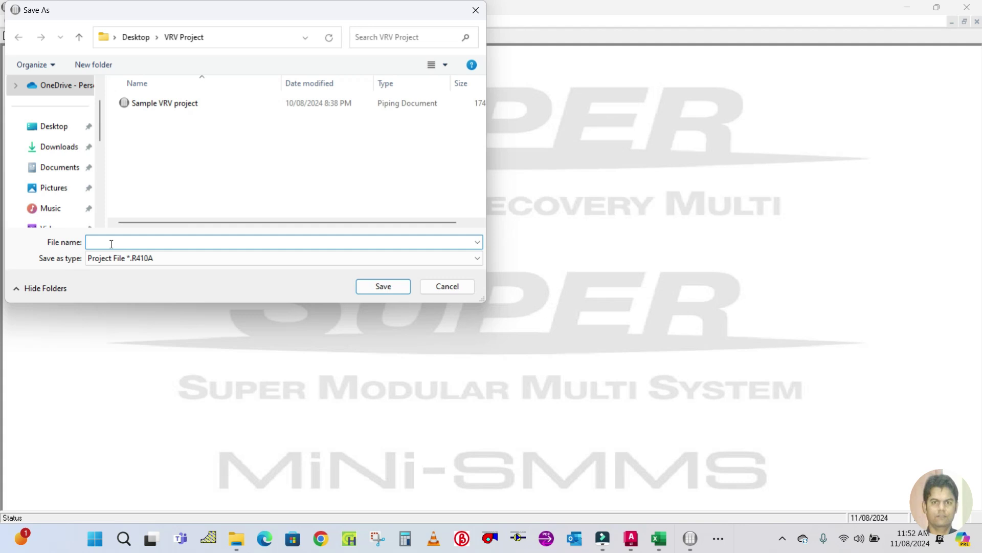
type("Samp")
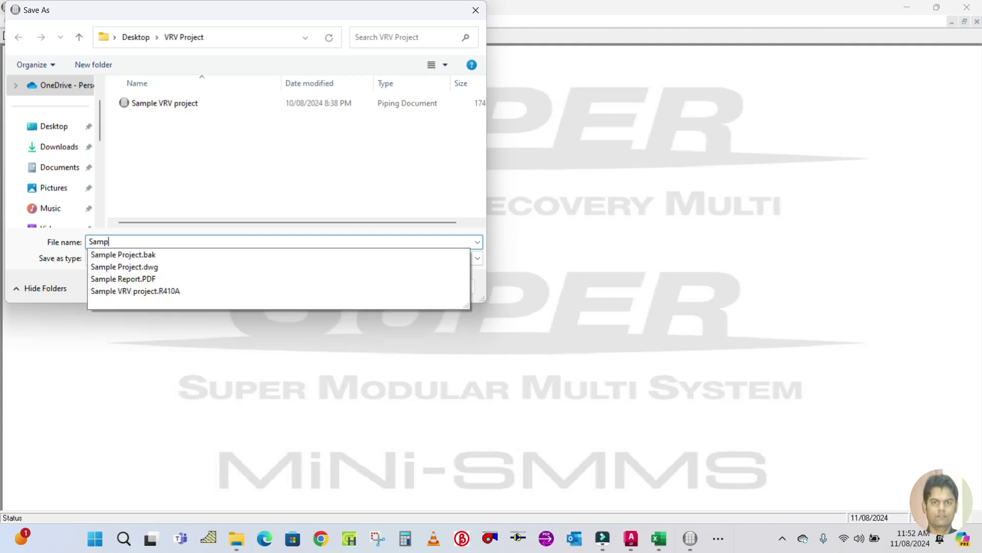
type("pe")
key("BackSpace")
key("BackSpace")
type("le Project School 11.08.2024")
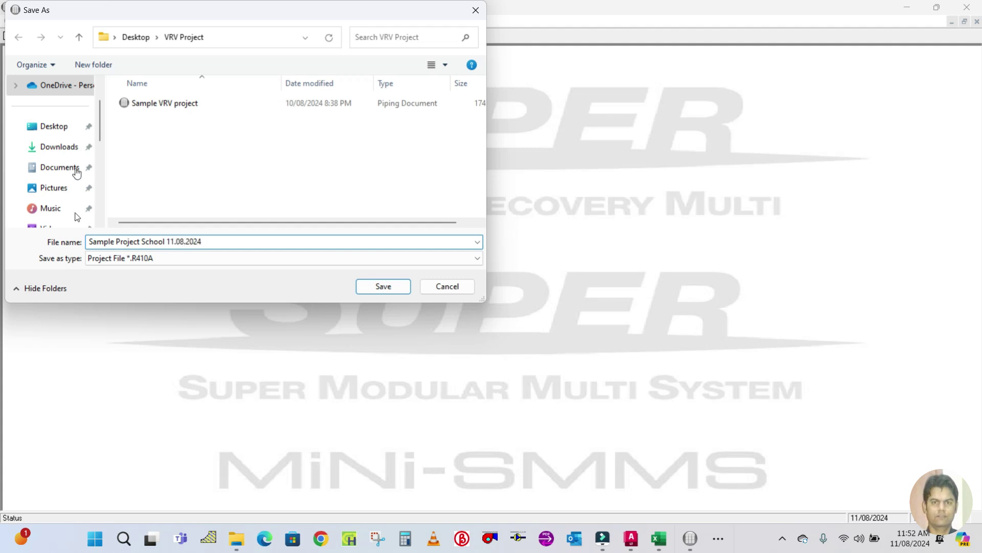
left_click(381, 288)
Step: Switch to File Explorer and refresh the VRV Project folder to check for the saved project and exported PDF
key("alt+Tab")
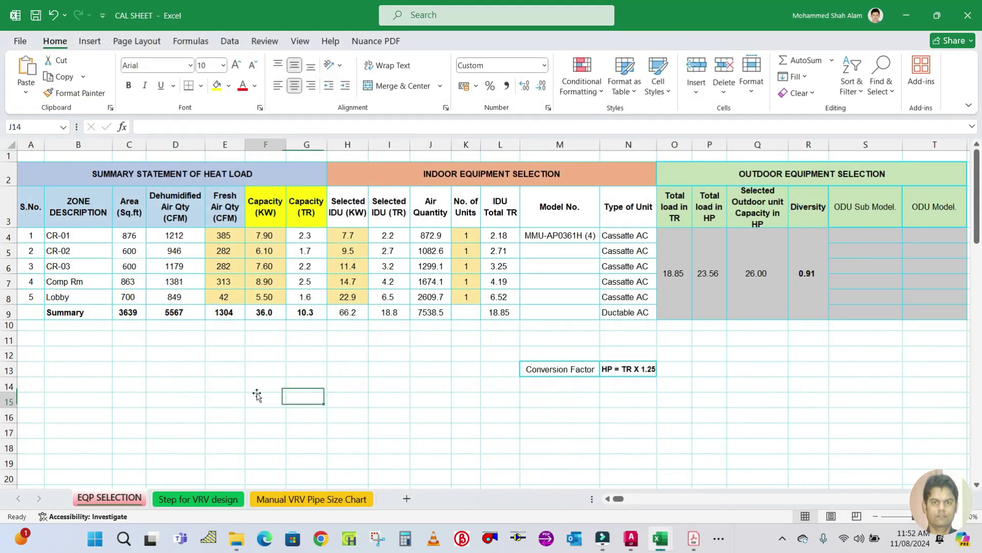
left_click(236, 538)
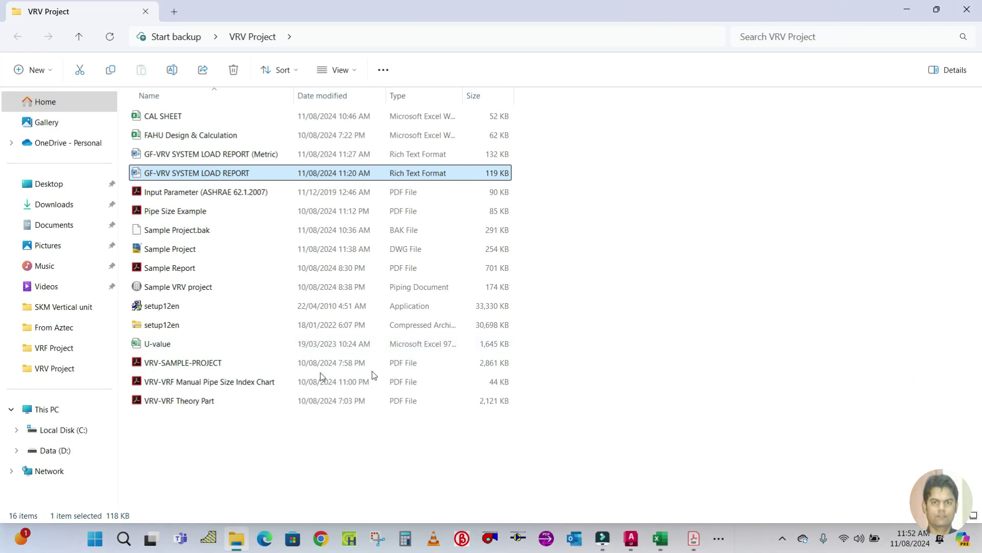
right_click(614, 199)
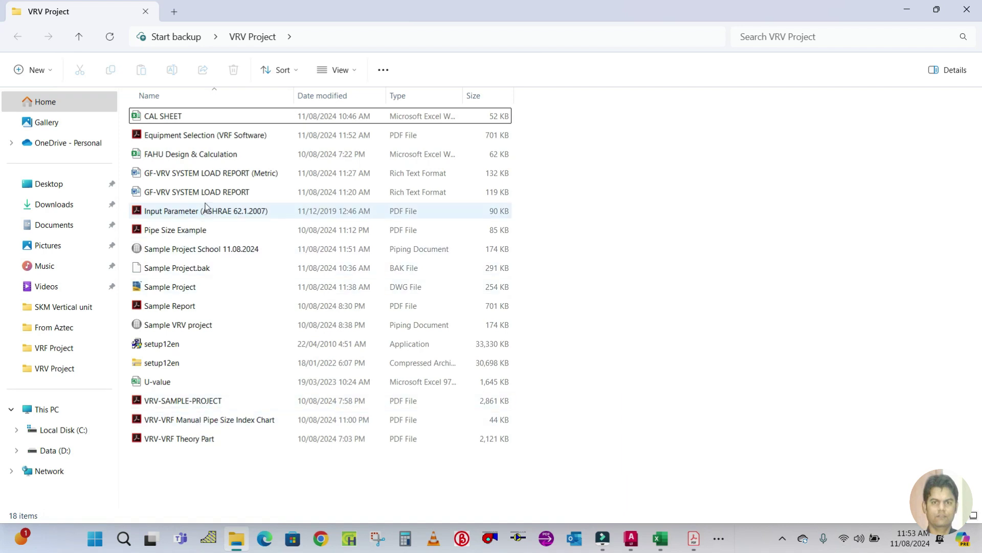
Step: Open the exported Equipment Selection (VRF Software) PDF and examine its project summary and piping schematic
left_click(207, 136)
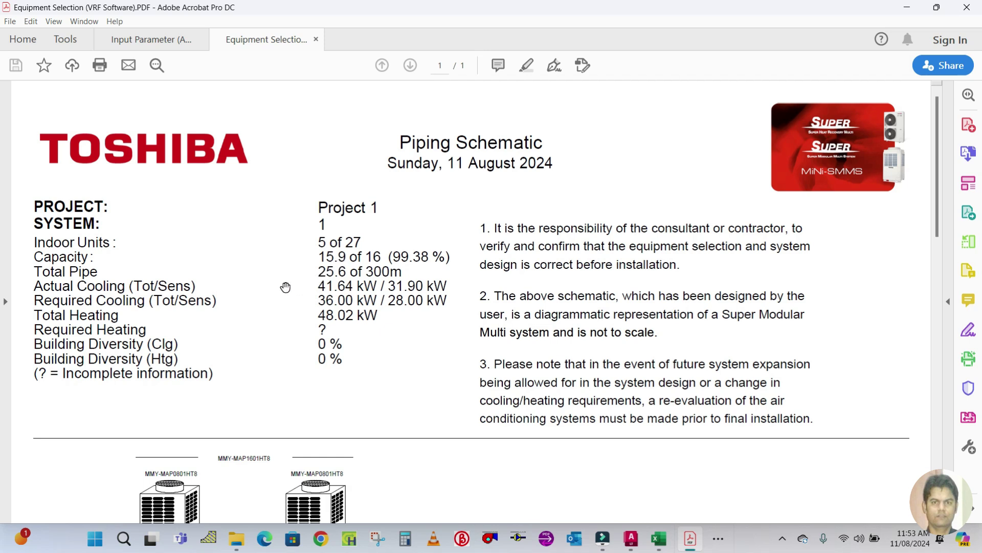
scroll(285, 287, "down", 10)
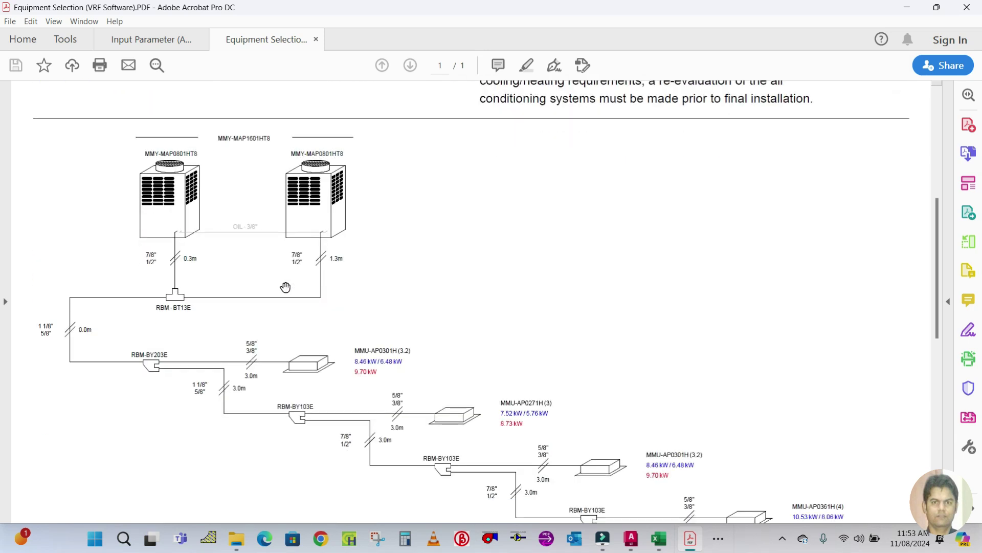
scroll(285, 287, "down", 3)
scroll(341, 306, "up", 5)
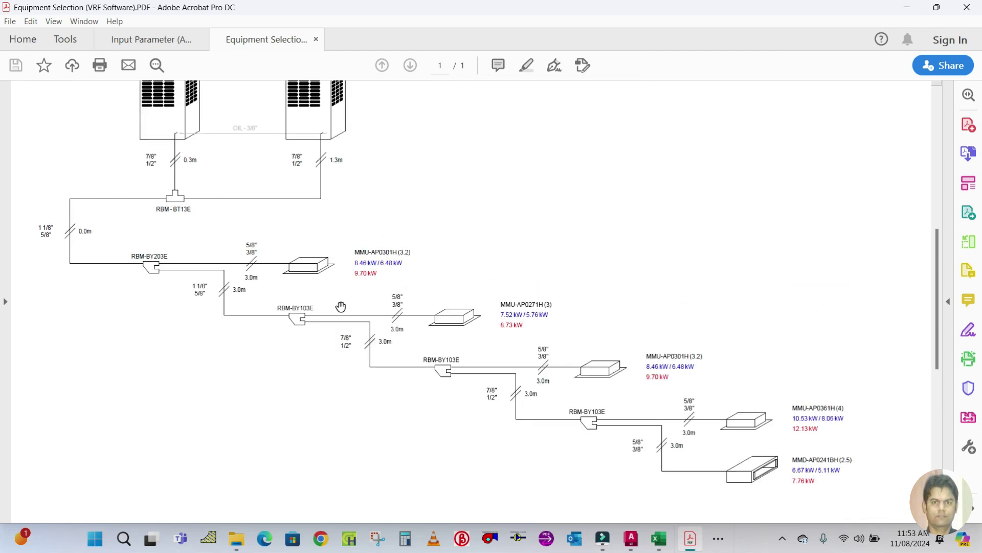
scroll(340, 306, "up", 3)
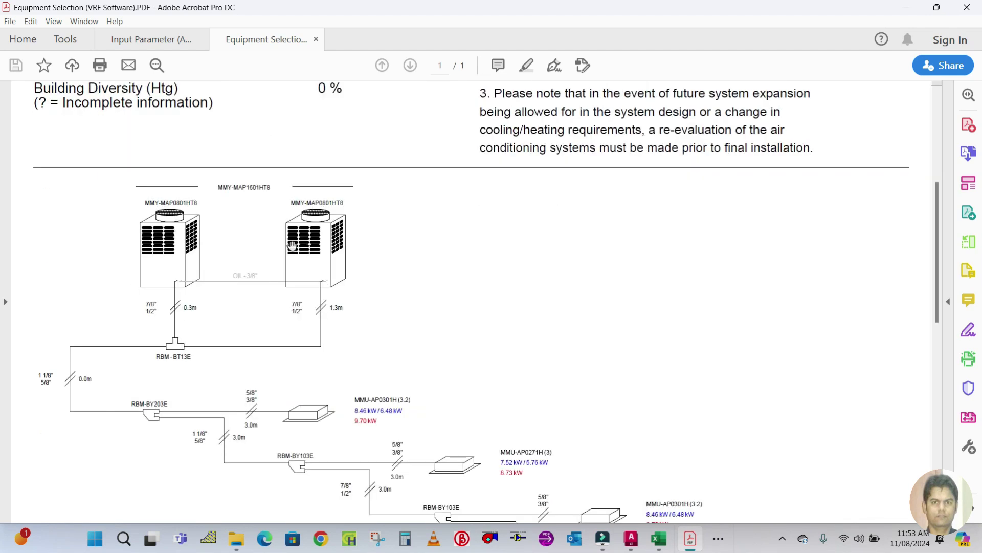
scroll(541, 287, "down", 4)
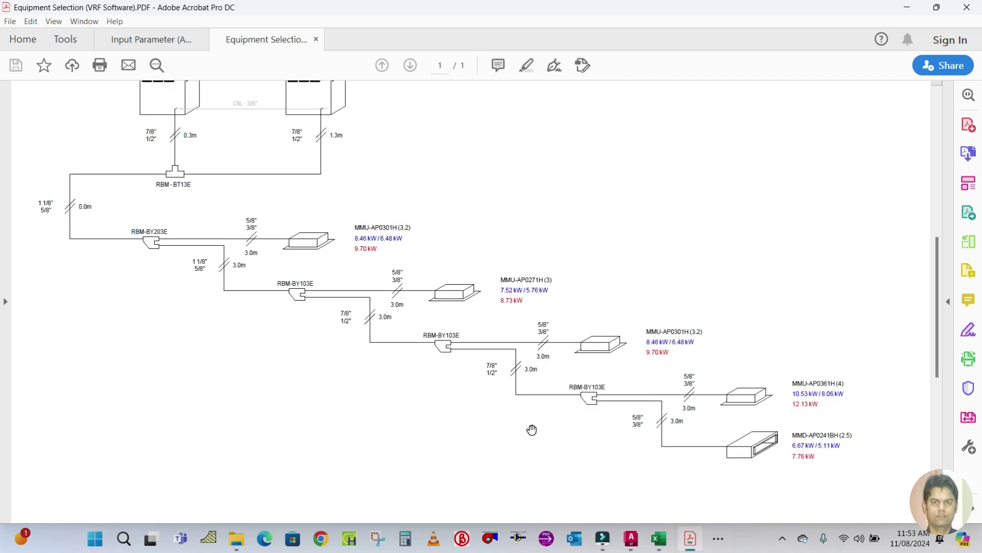
Step: Set the selected IDU capacity for CR-01 to 9.7 kW in the CAL SHEET workbook, using the first indoor unit in the PDF schematic
mouse_move(659, 538)
left_click(594, 441)
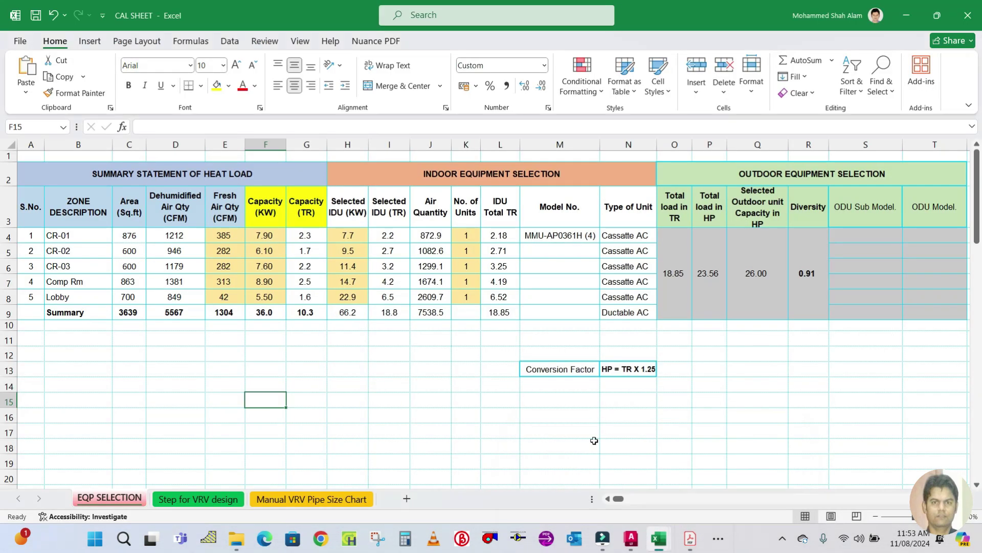
left_click(352, 240)
mouse_move(667, 544)
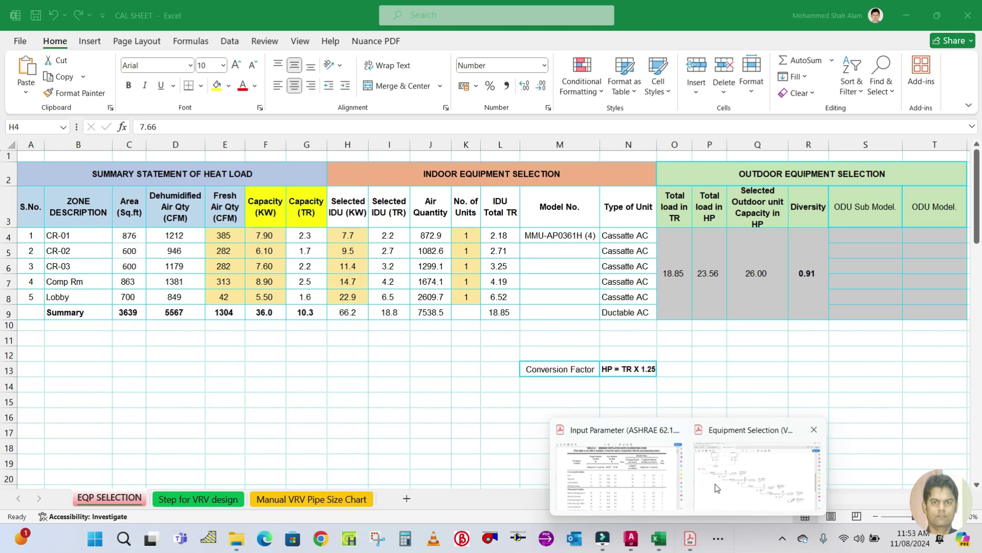
left_click(718, 487)
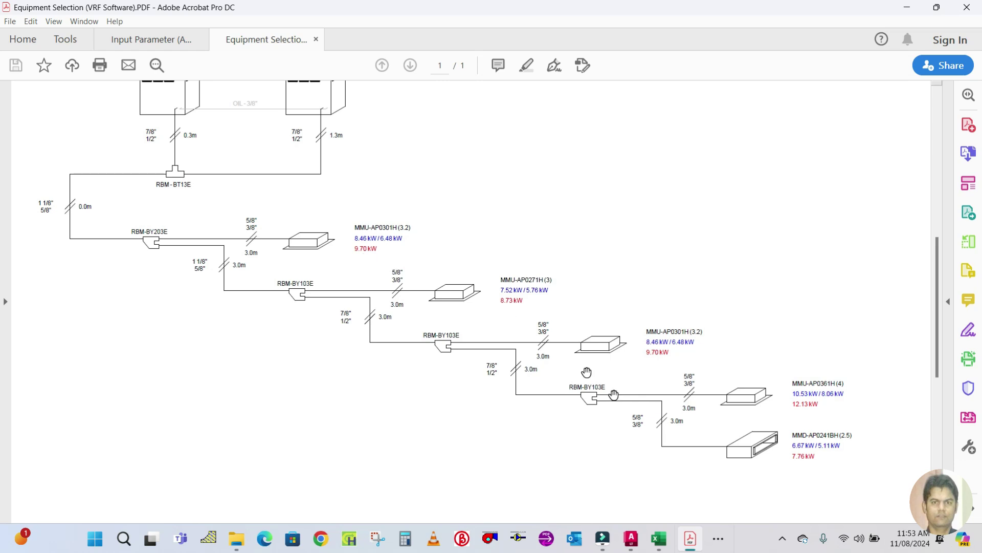
mouse_move(690, 538)
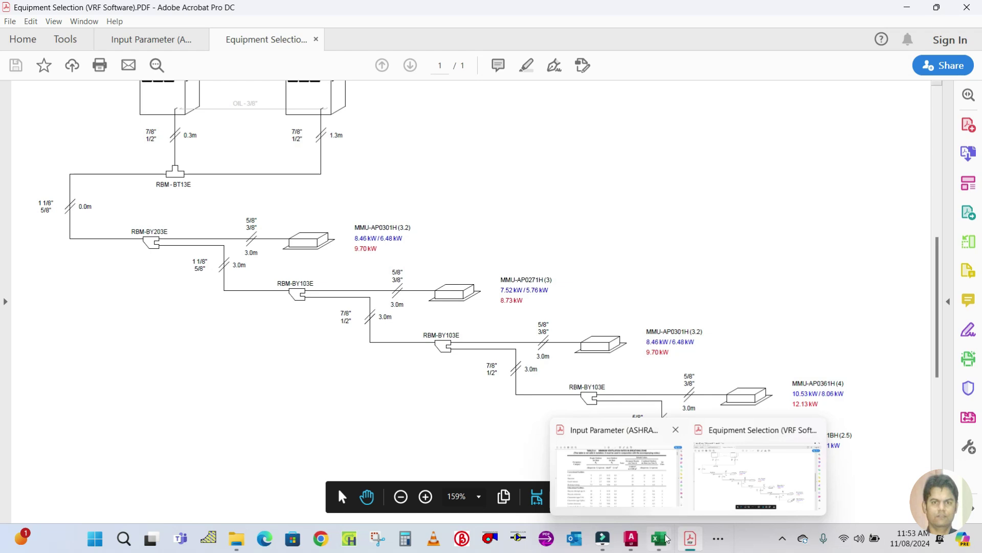
mouse_move(659, 538)
left_click(597, 471)
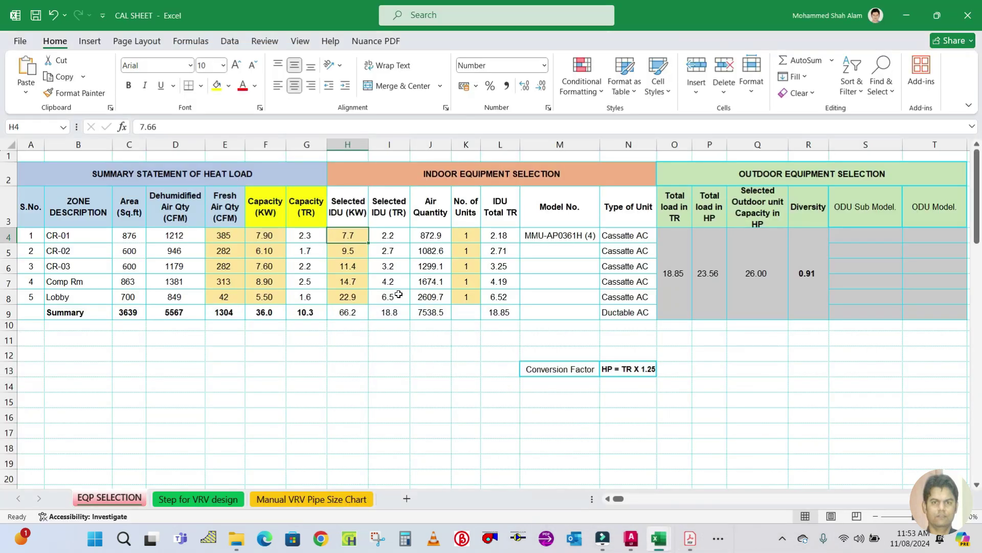
type("9.7")
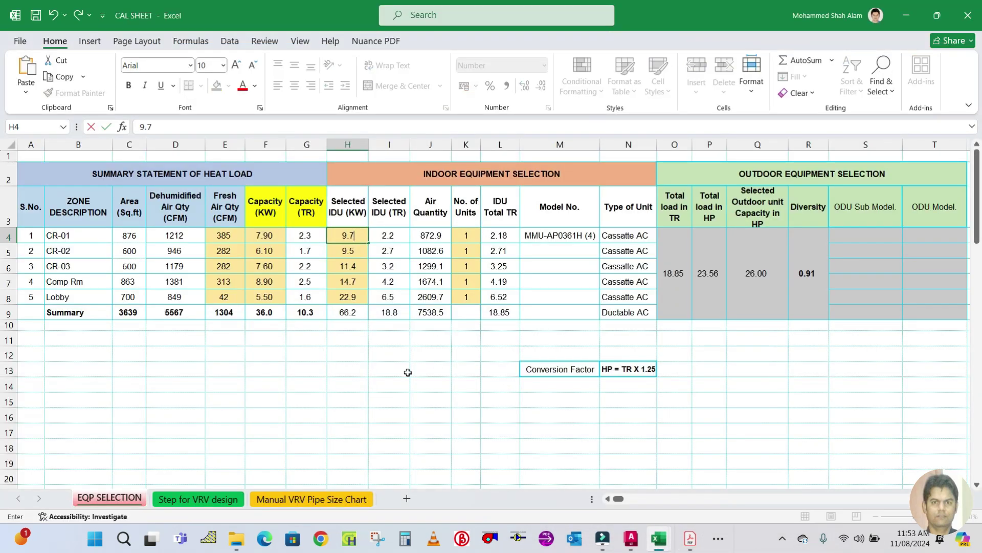
key("Return")
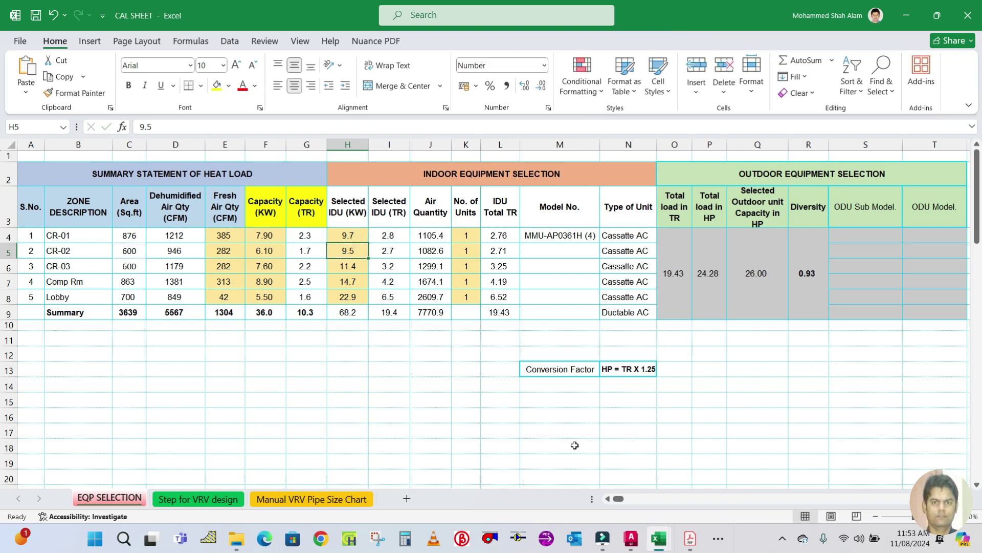
Step: Set the selected IDU capacity for CR-02 to 8.73 kW, taken from the second indoor unit in the PDF schematic
mouse_move(696, 545)
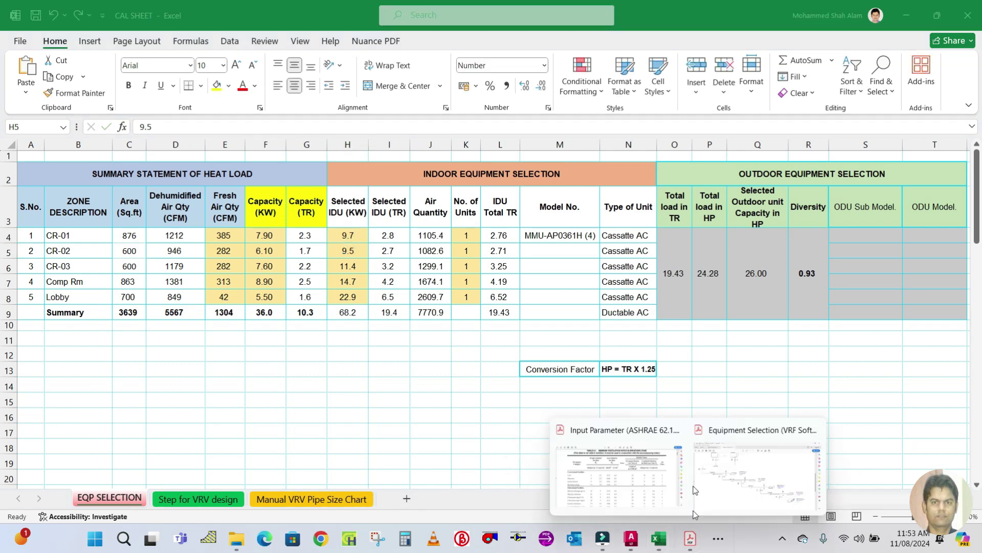
mouse_move(703, 478)
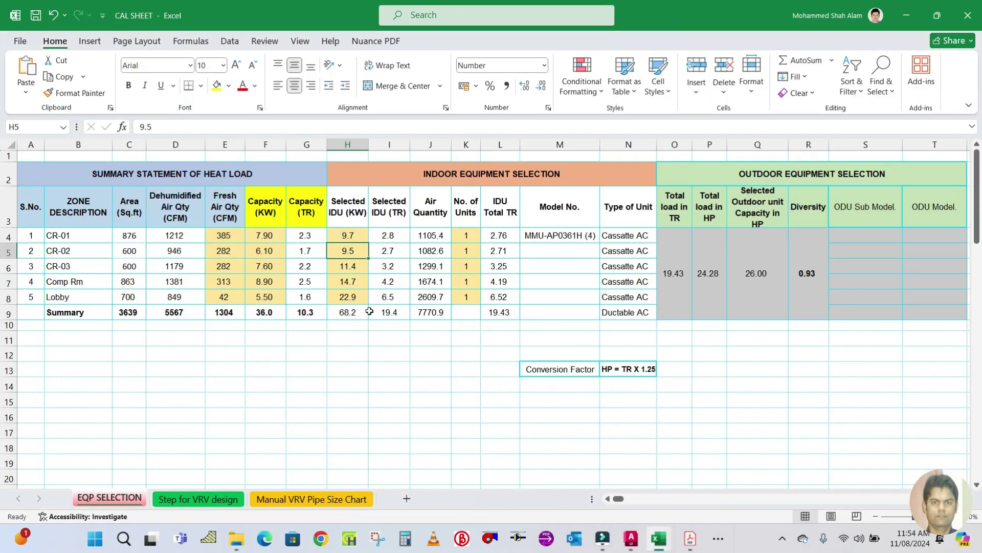
type("8.")
key("Return")
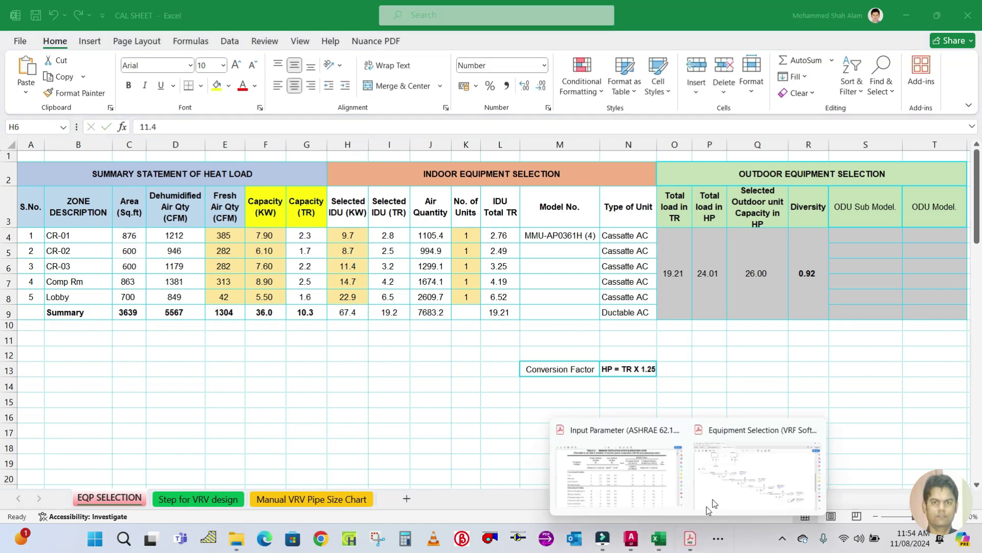
Step: Look up the third indoor unit in the PDF schematic and set the selected IDU capacity for CR-03 to 9.7 kW
mouse_move(719, 494)
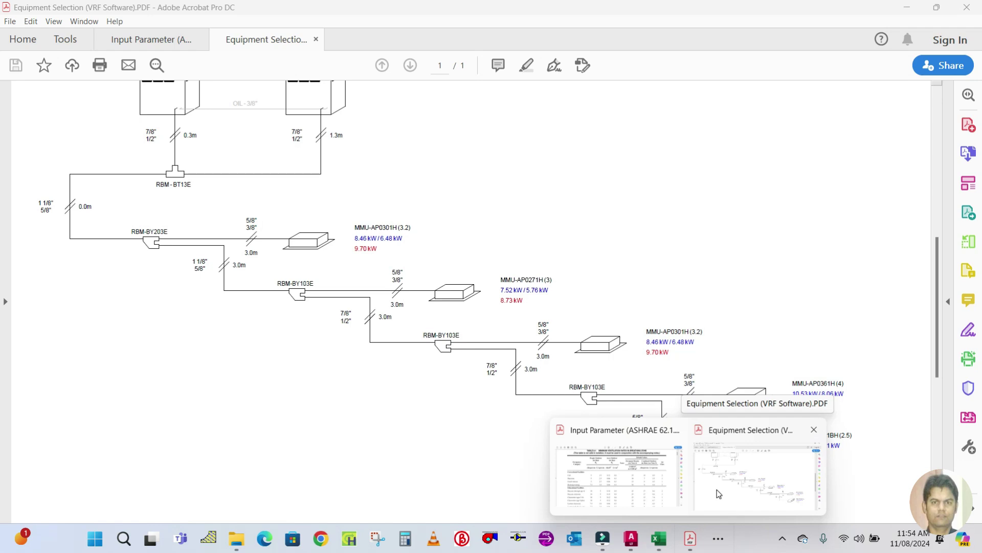
left_click(719, 494)
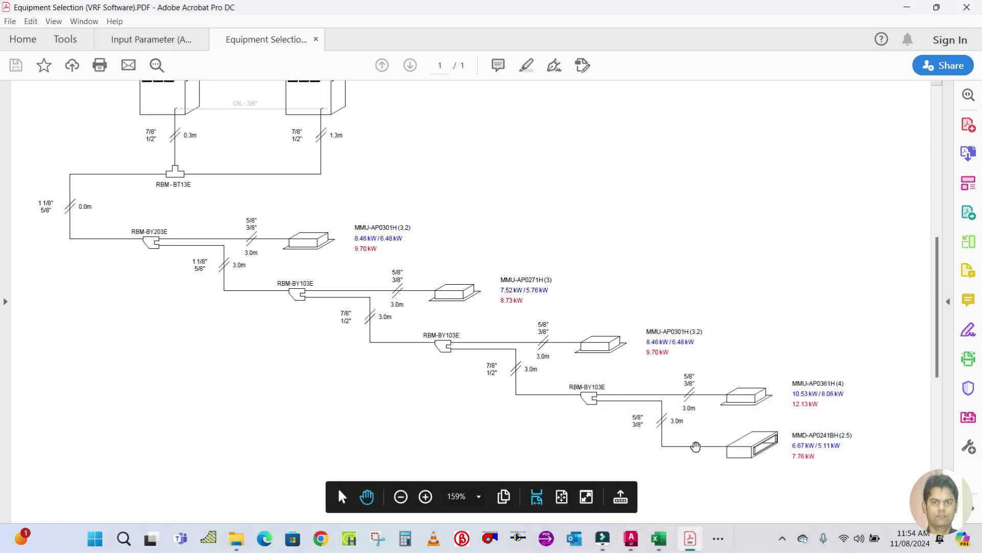
mouse_move(690, 542)
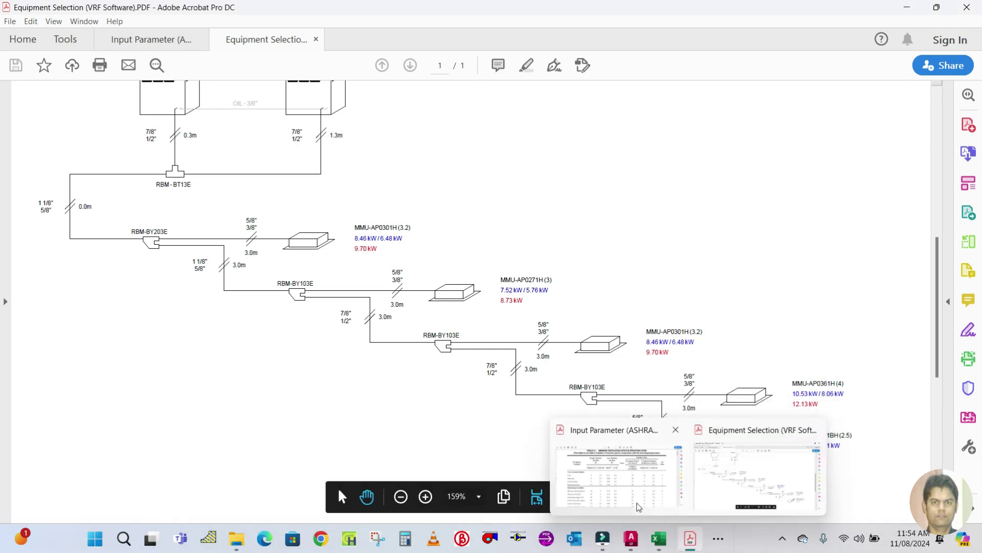
mouse_move(659, 538)
left_click(632, 466)
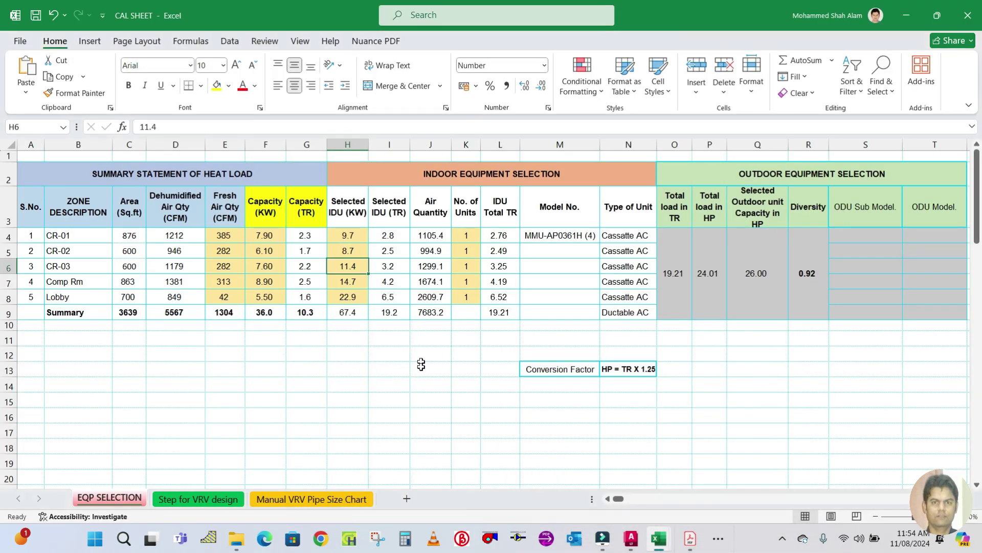
type("9.7")
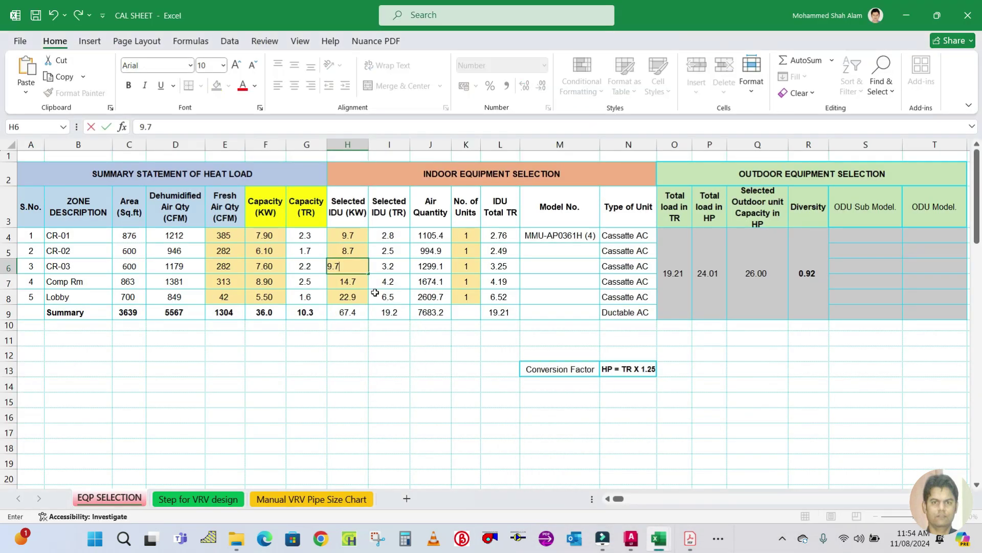
left_click(347, 284)
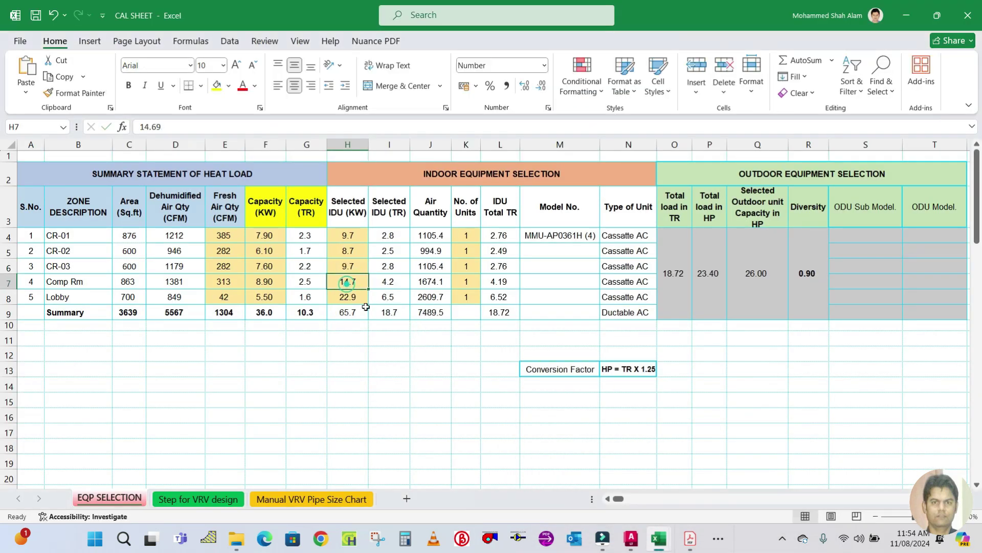
Step: Check the fourth indoor unit in the PDF schematic and set the Comp Rm selected IDU capacity to 12.13 kW
left_click(690, 538)
left_click(740, 440)
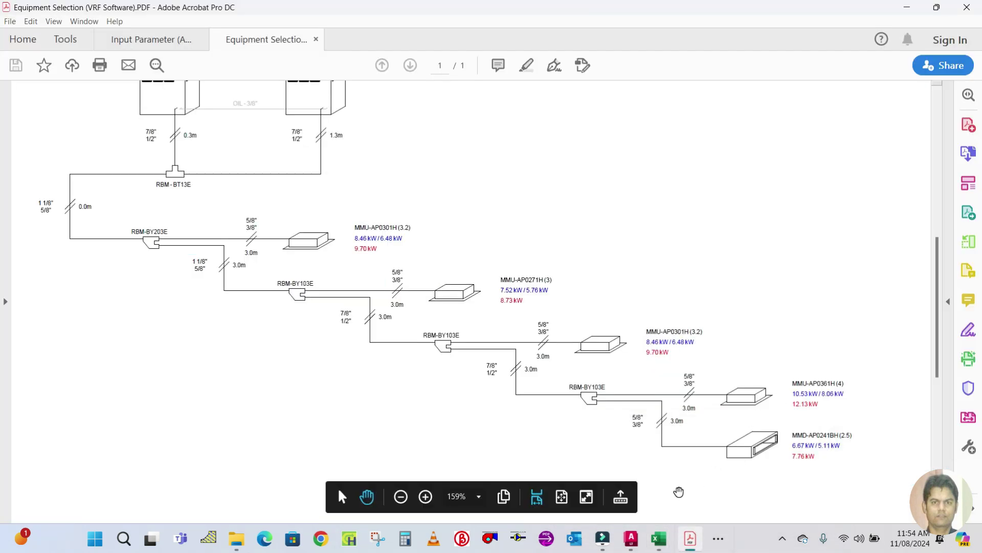
left_click(667, 543)
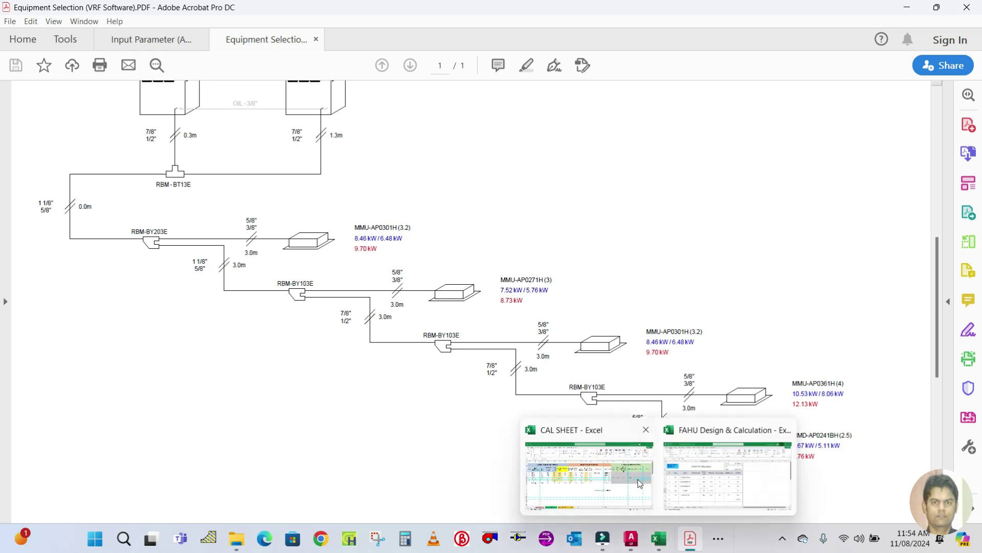
left_click(588, 473)
type("12.13")
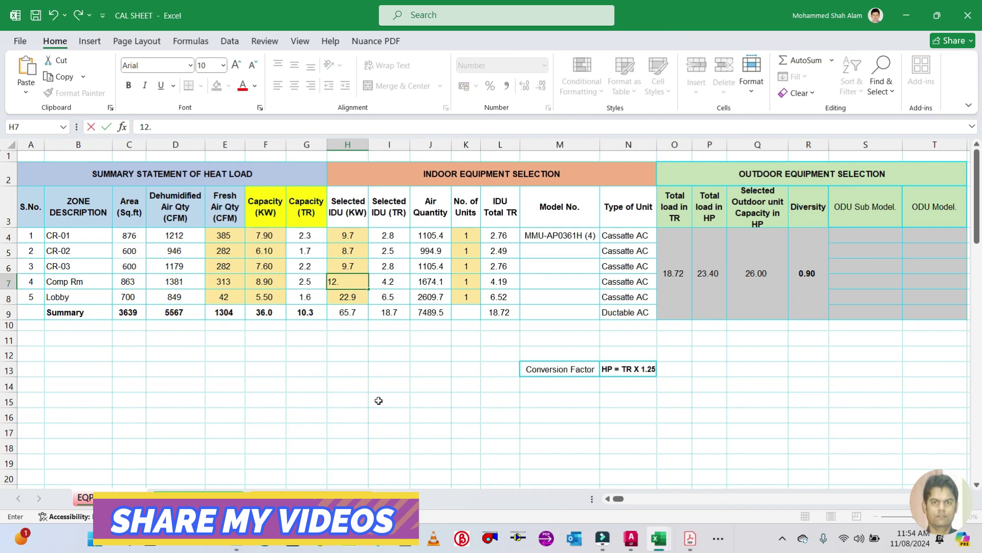
key("Return")
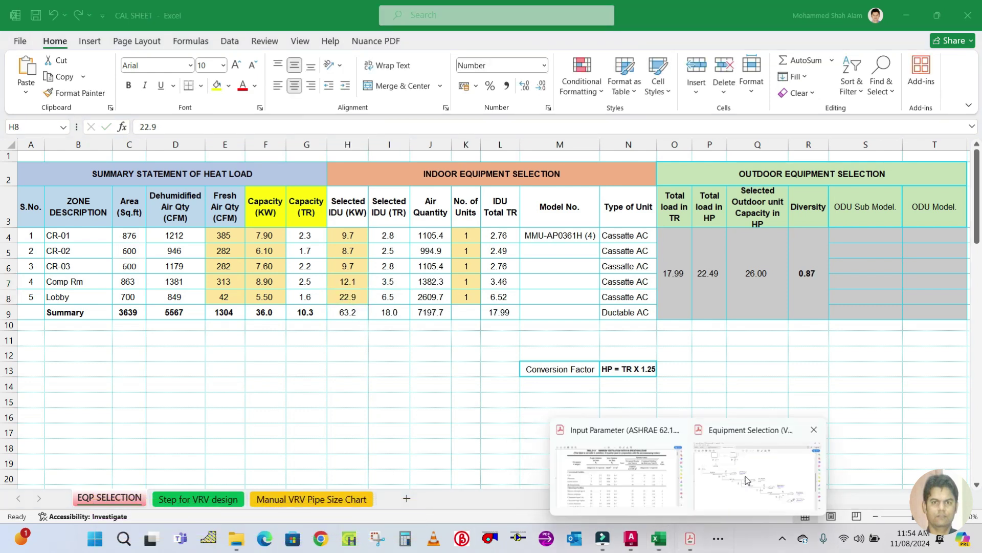
Step: Read the ducted unit's capacity in the PDF schematic and set the Lobby selected IDU capacity to 7.76 kW
left_click(759, 466)
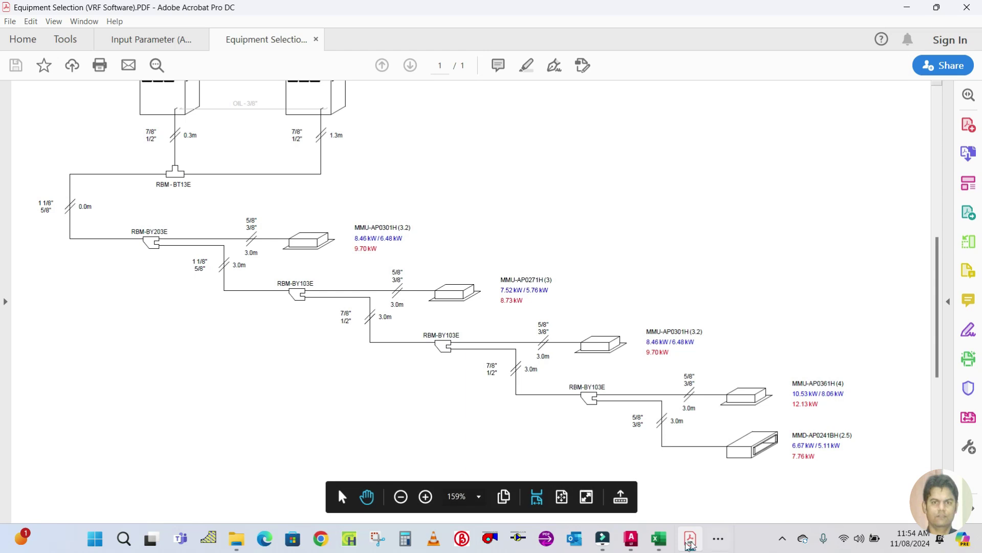
mouse_move(659, 538)
left_click(654, 509)
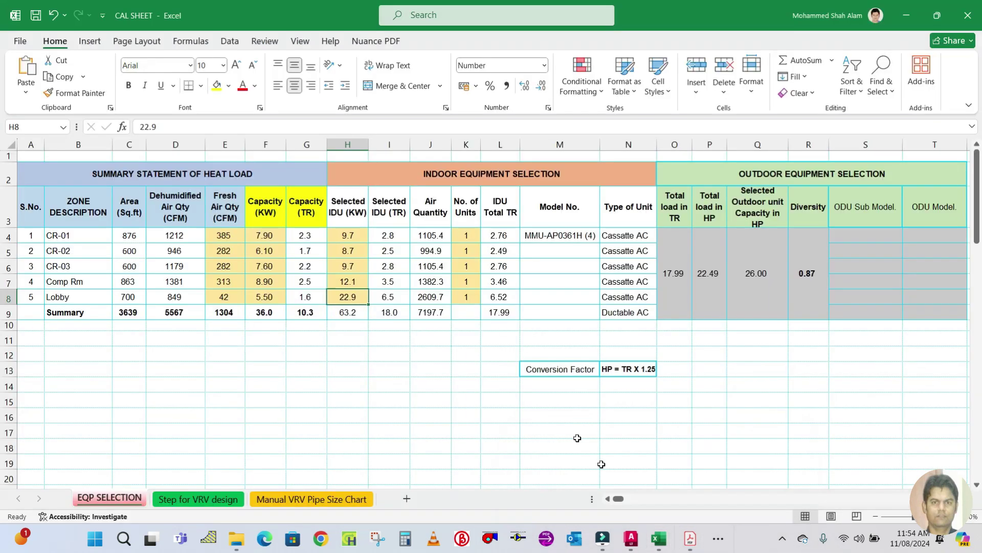
type("7.8")
left_click(443, 388)
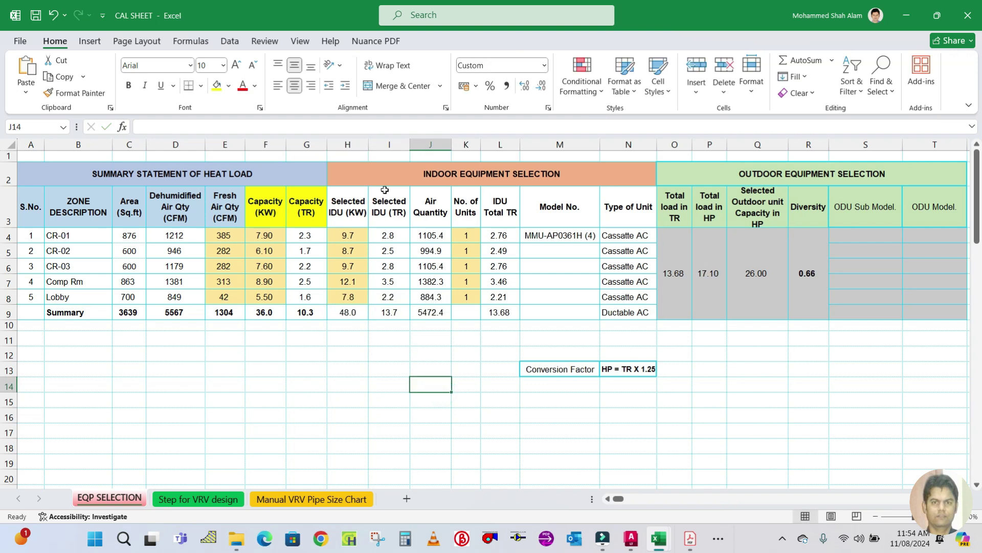
Step: Inspect the CR-01 air quantity formula and the summed IDU total TR in the indoor equipment selection
double_click(434, 233)
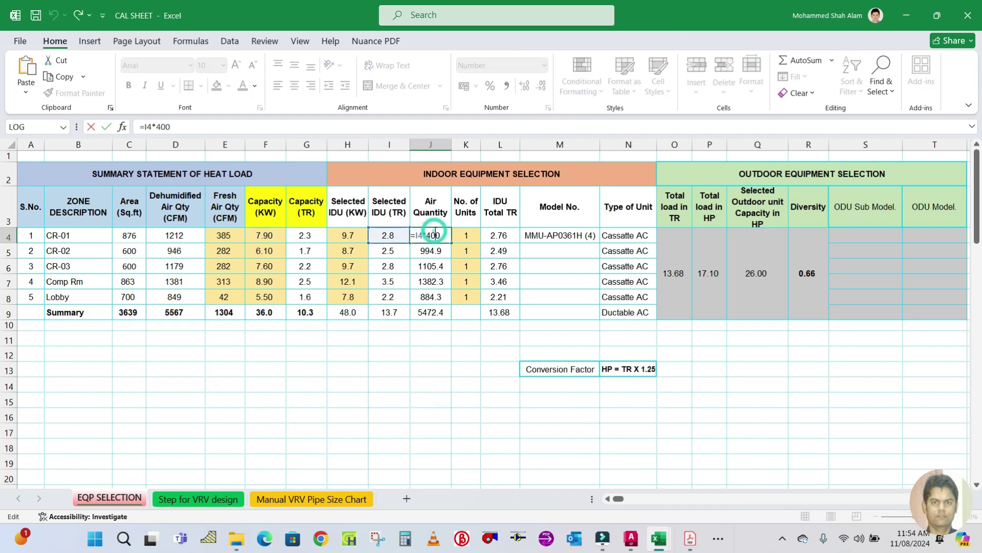
key("Escape")
left_click(473, 241)
left_click(466, 325)
left_click(465, 354)
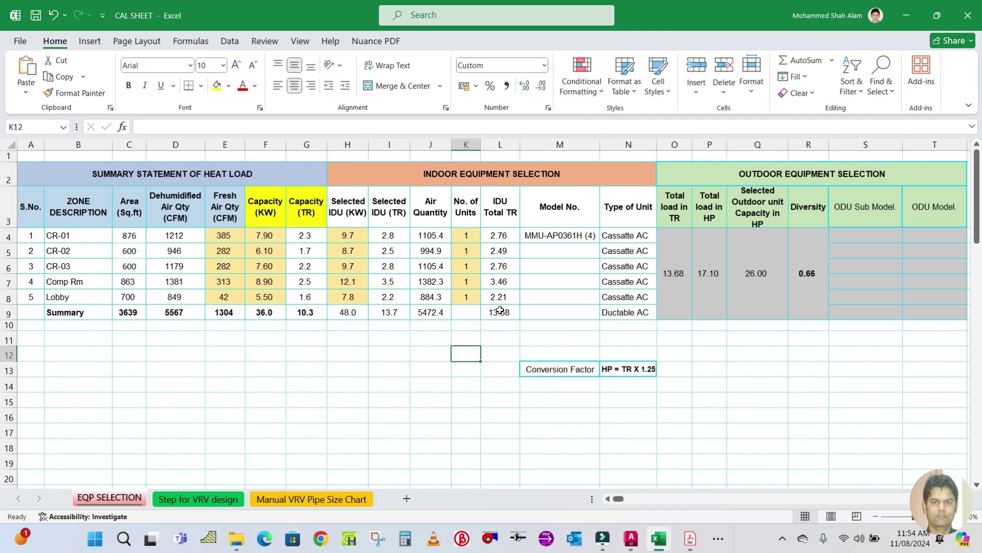
left_click(500, 311)
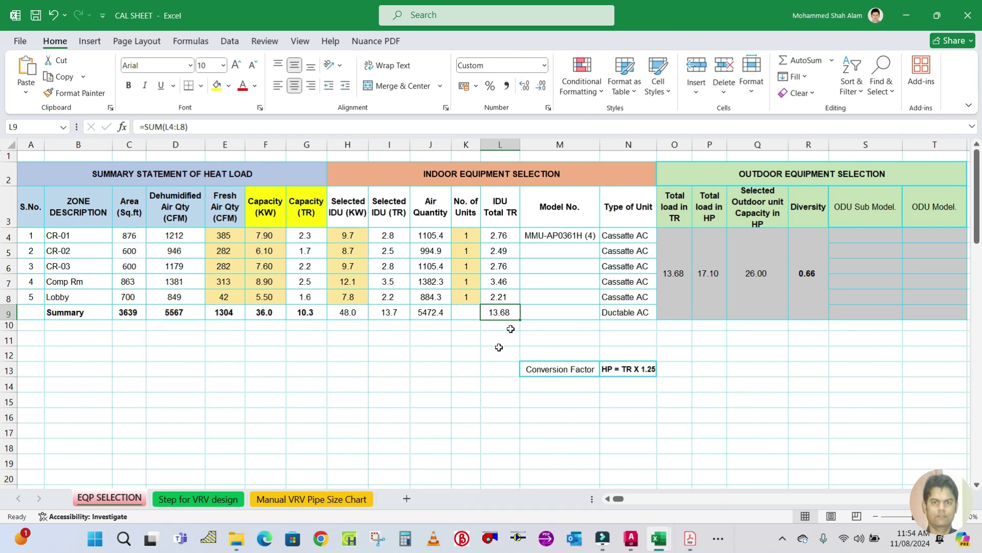
Step: Change the CR-01 indoor unit model number to "MMU-AP0301H (3.2)", matching the first indoor unit in the PDF schematic
left_click(568, 237)
left_click(690, 537)
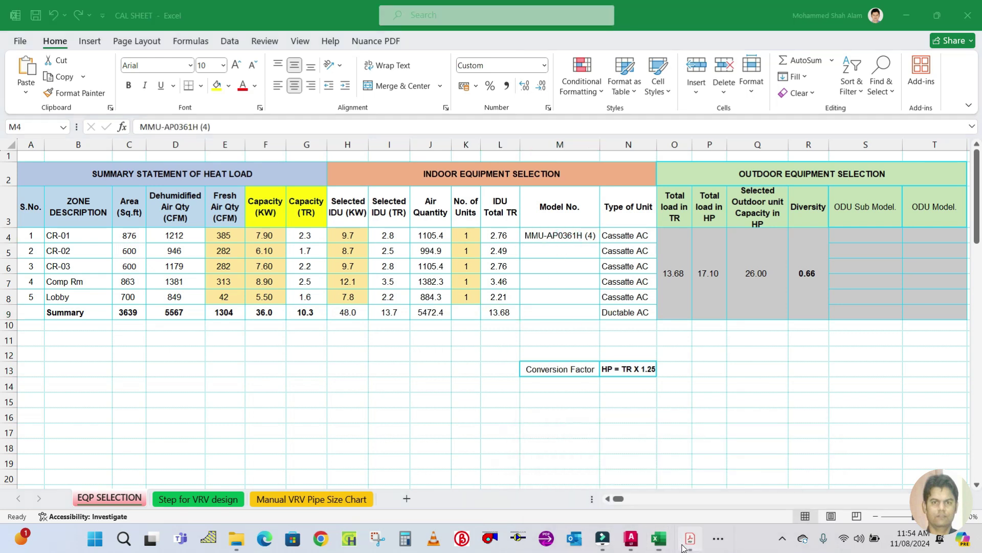
left_click(699, 468)
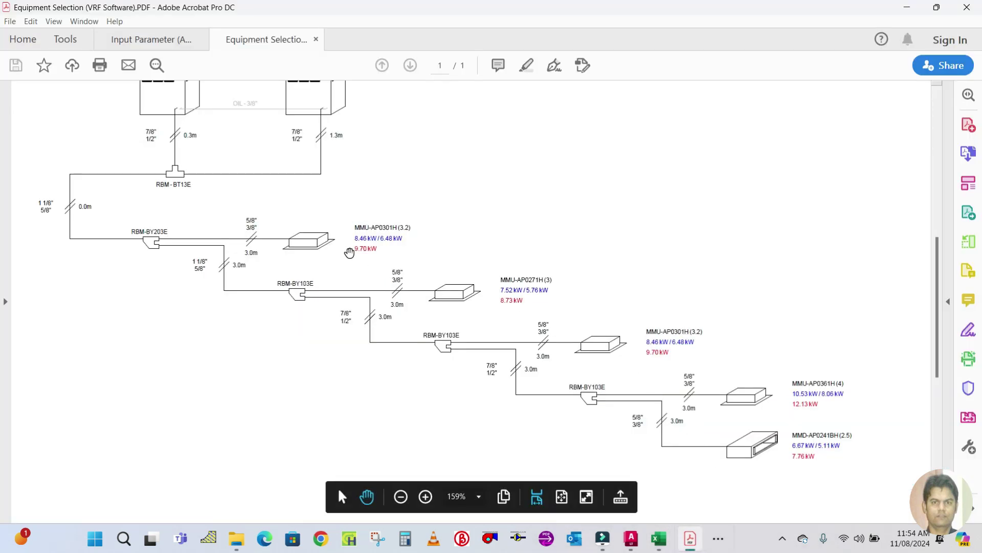
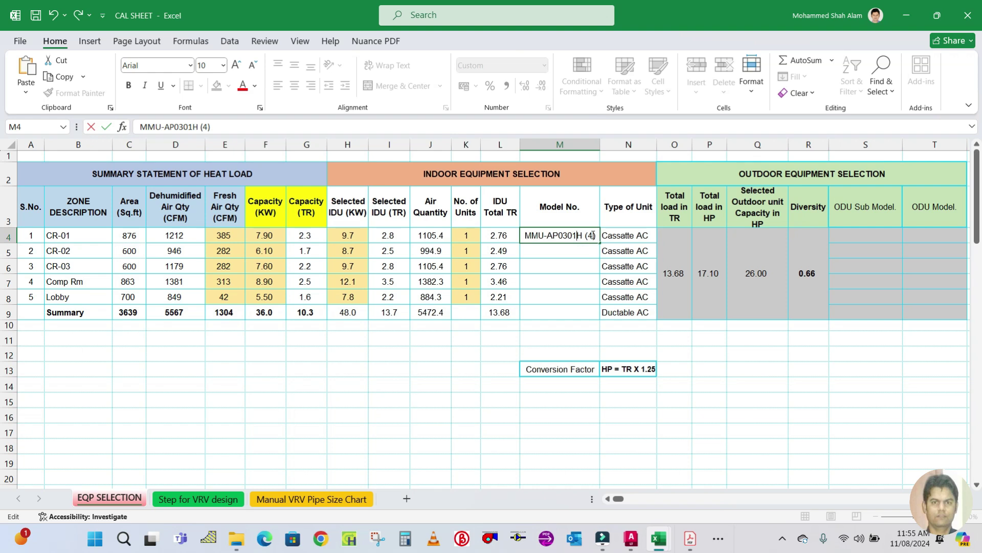
key("BackSpace")
key("BackSpace")
type("3)")
key("BackSpace")
type(".2)")
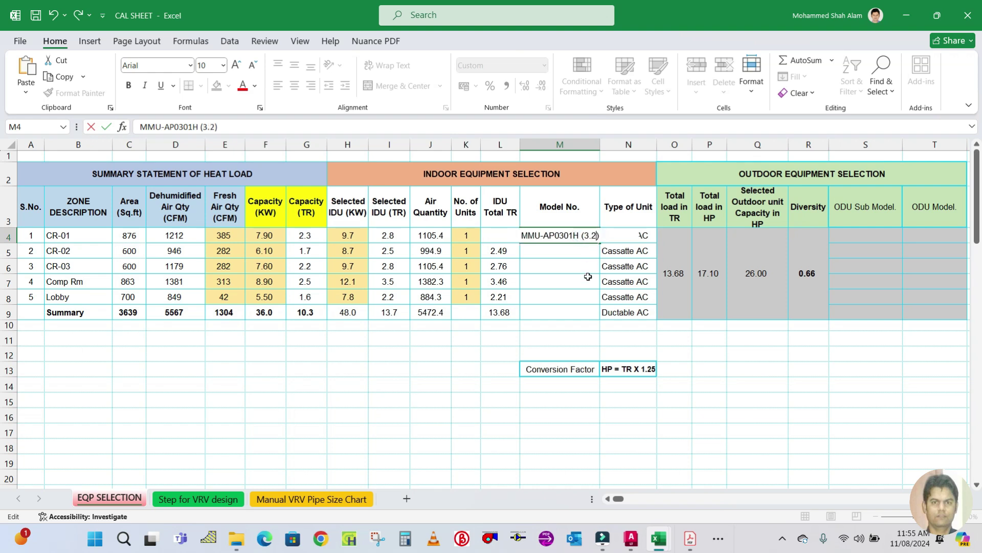
Step: Confirm the CR-01 model number and auto-fit the Model No. column to its contents
left_click(583, 280)
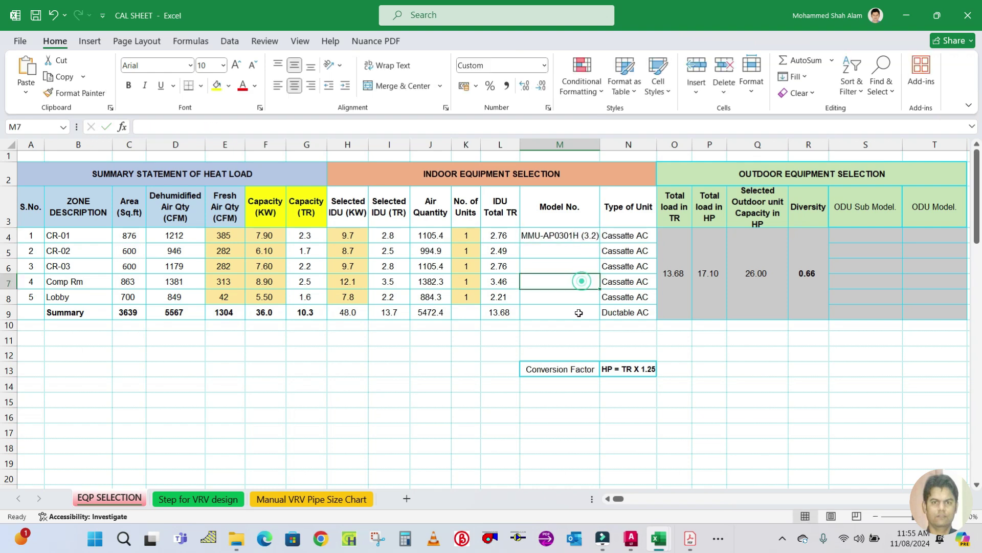
double_click(599, 144)
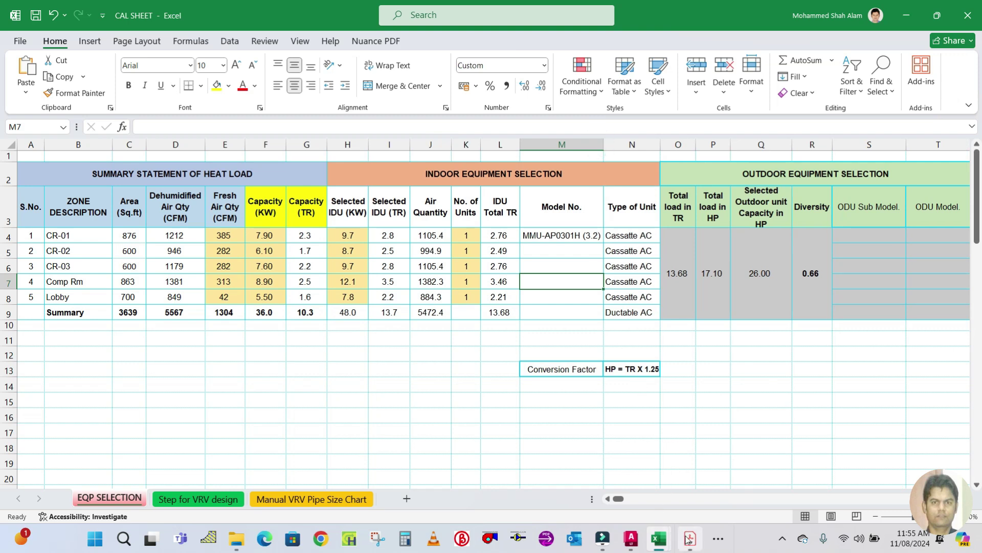
Step: Switch to the Input Parameter (ASHRAE 62.1.2007) PDF in Adobe Acrobat and close the viewer with all its tabs
mouse_move(689, 539)
mouse_move(731, 478)
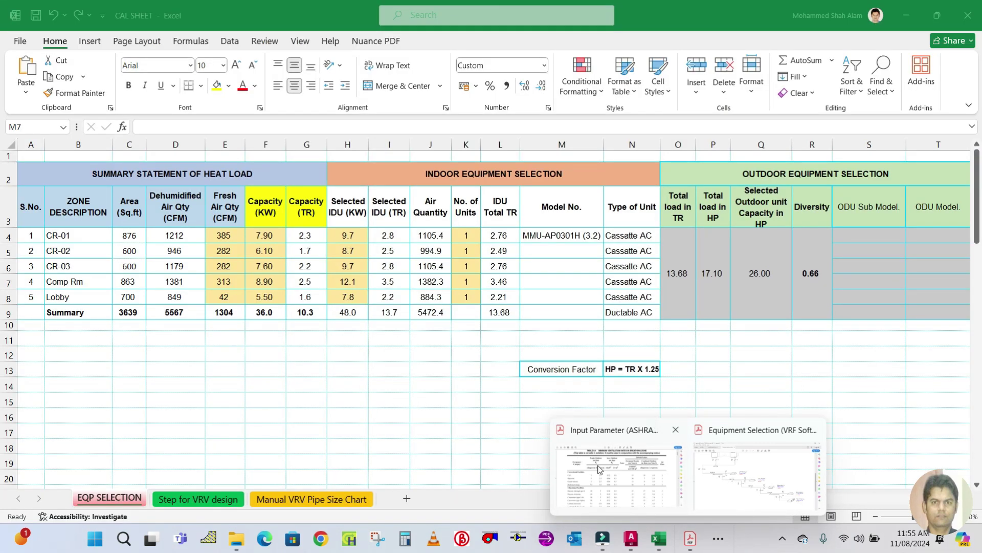
left_click(599, 469)
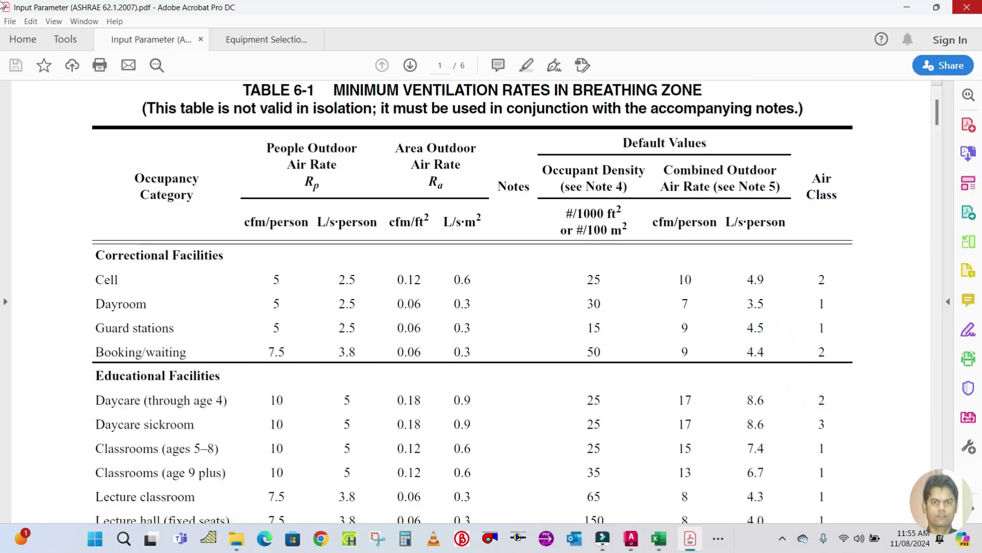
left_click(967, 8)
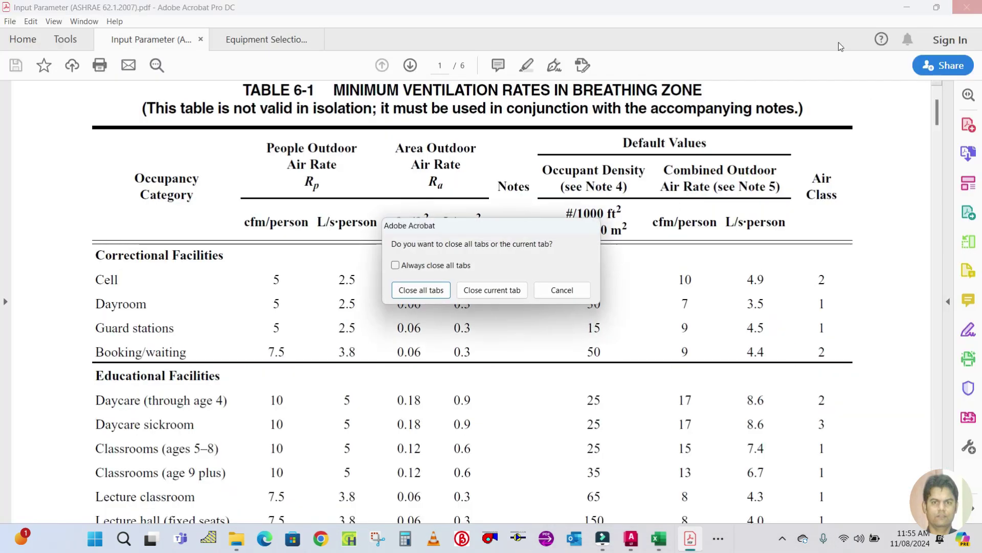
left_click(431, 291)
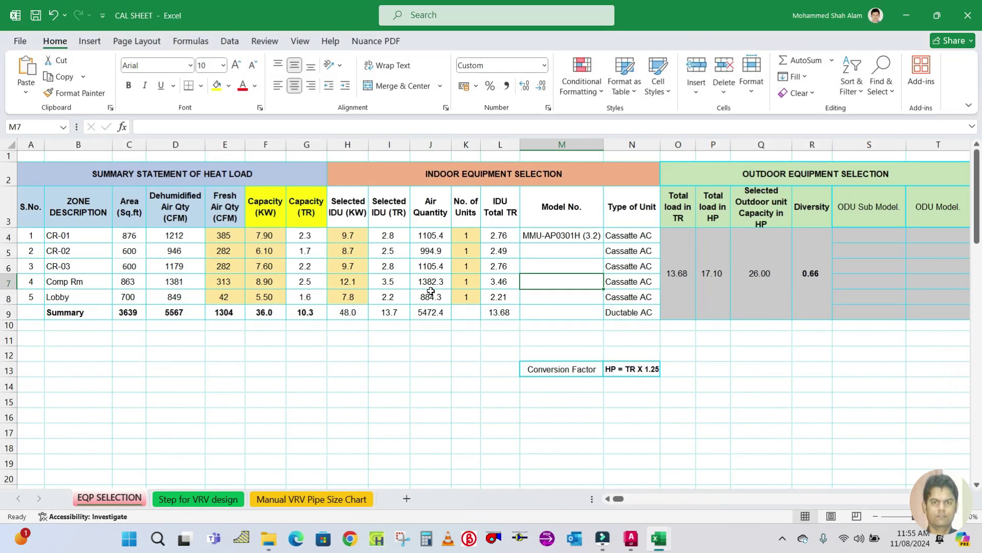
Step: Copy the CR-01 model number into the CR-02 row of the equipment selection sheet
left_click(581, 240)
key("ctrl+c")
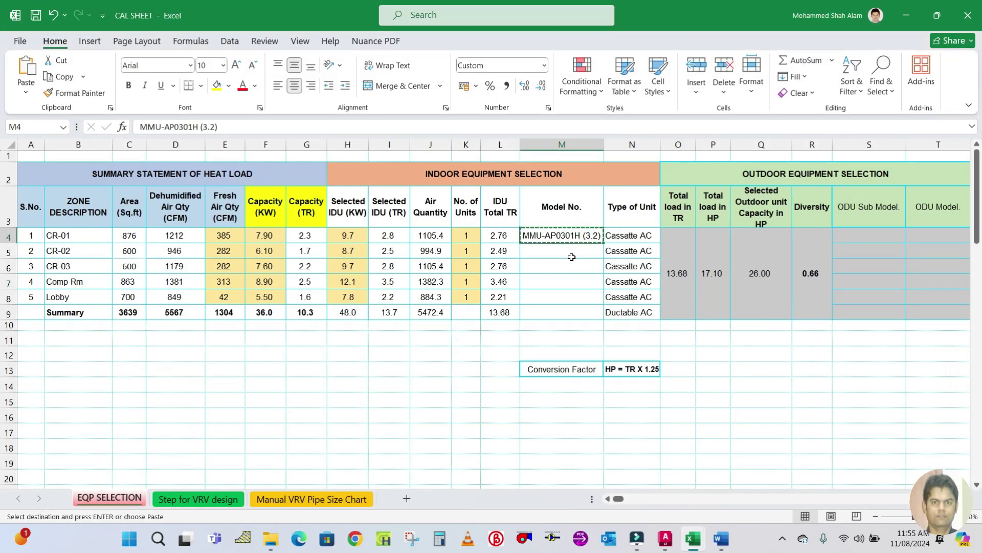
left_click(569, 256)
key("ctrl+v")
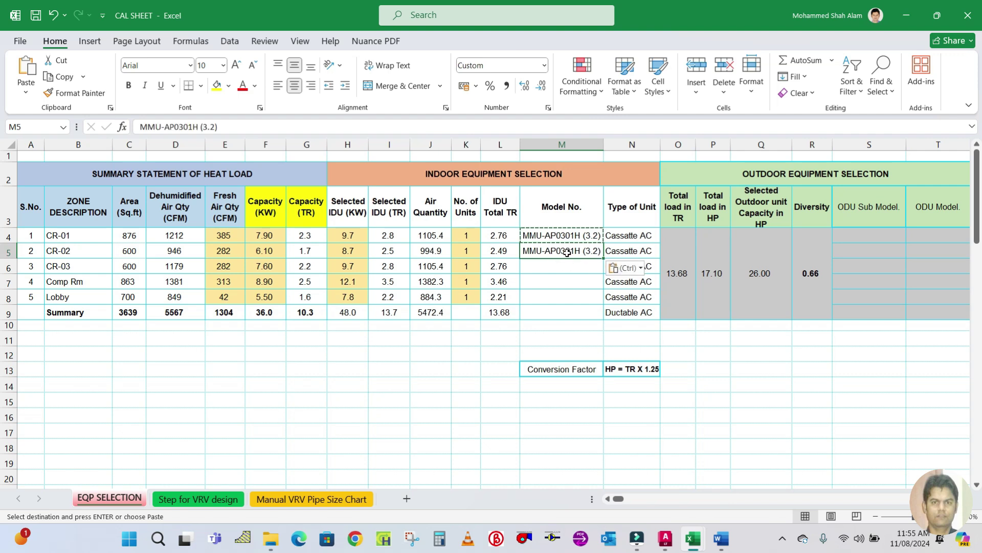
Step: Change the CR-02 indoor unit model number to "MMU-AP0271H (3)"
double_click(568, 254)
key("BackSpace")
key("BackSpace")
type("27")
left_click(592, 252)
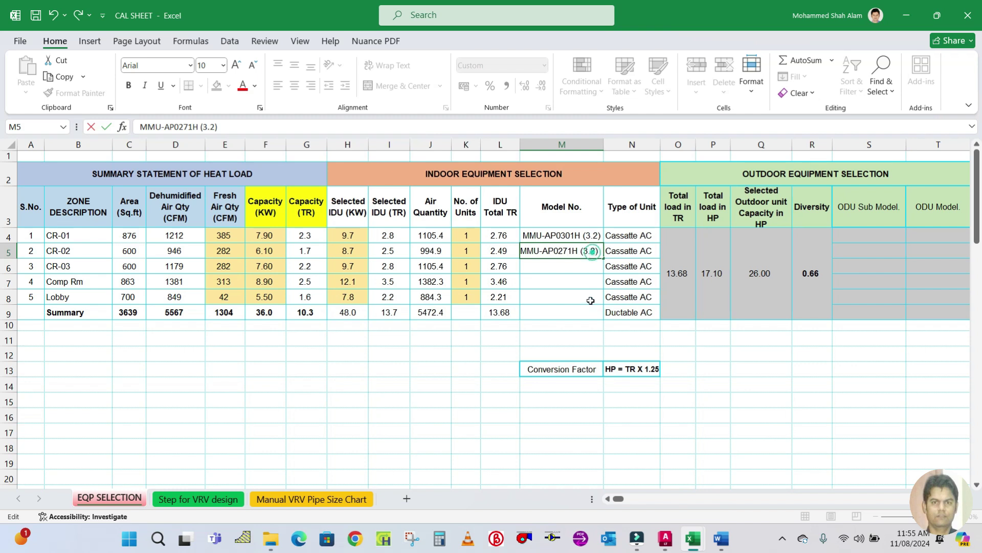
key("BackSpace")
type("0")
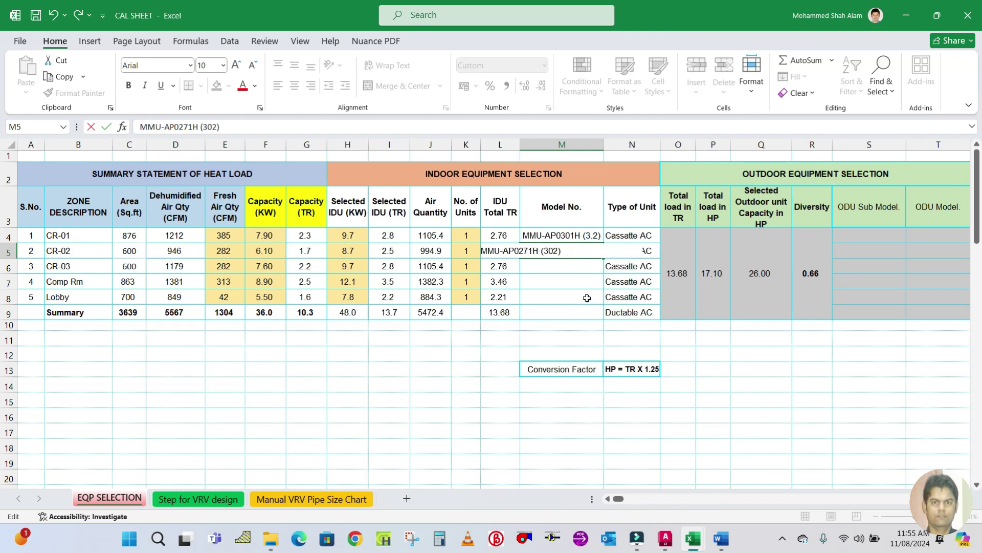
key("BackSpace")
left_click(568, 297)
left_click(577, 251)
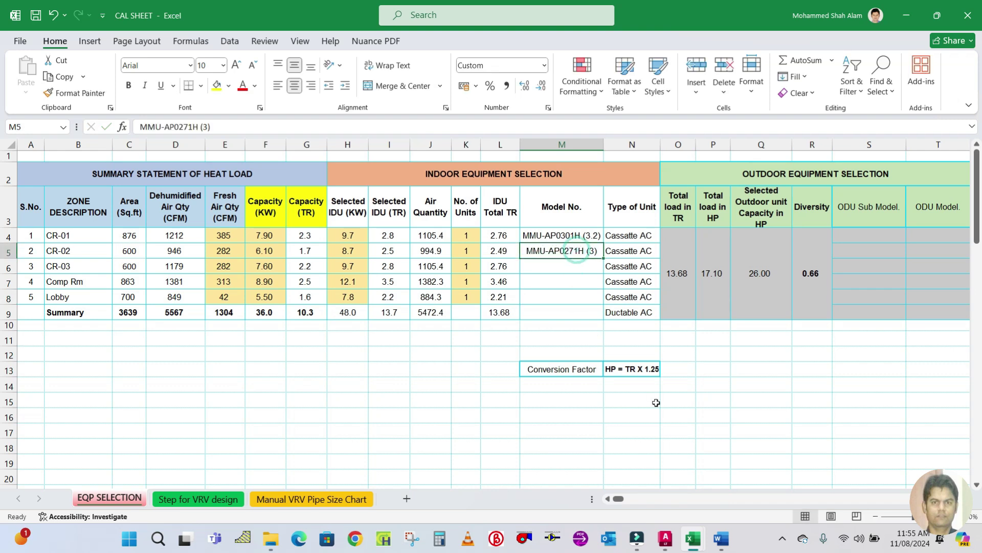
Step: Reopen the Equipment Selection (VRF Software) PDF, examine the indoor unit model numbers in its schematic, and return to the Excel sheet
left_click(266, 539)
double_click(191, 134)
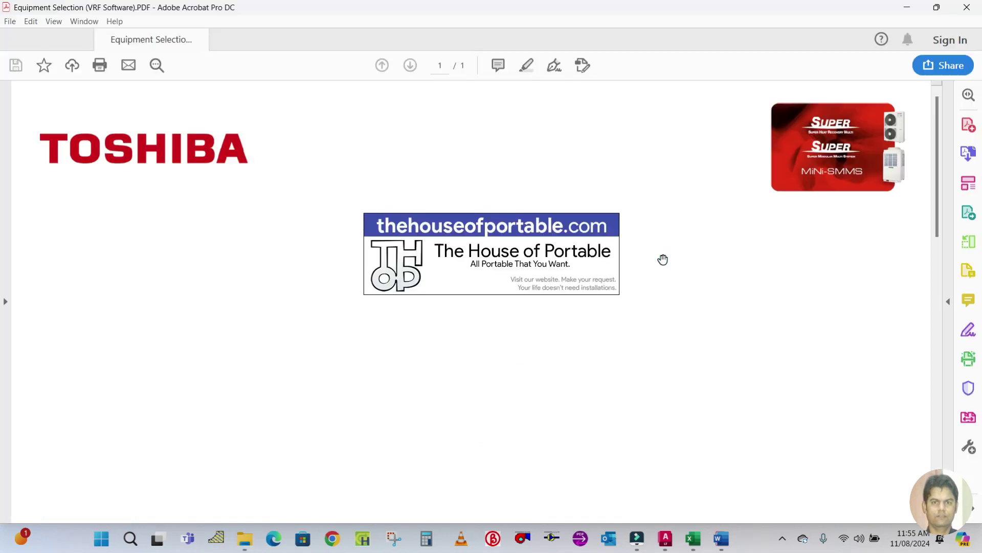
scroll(673, 347, "down", 10)
scroll(673, 349, "down", 2)
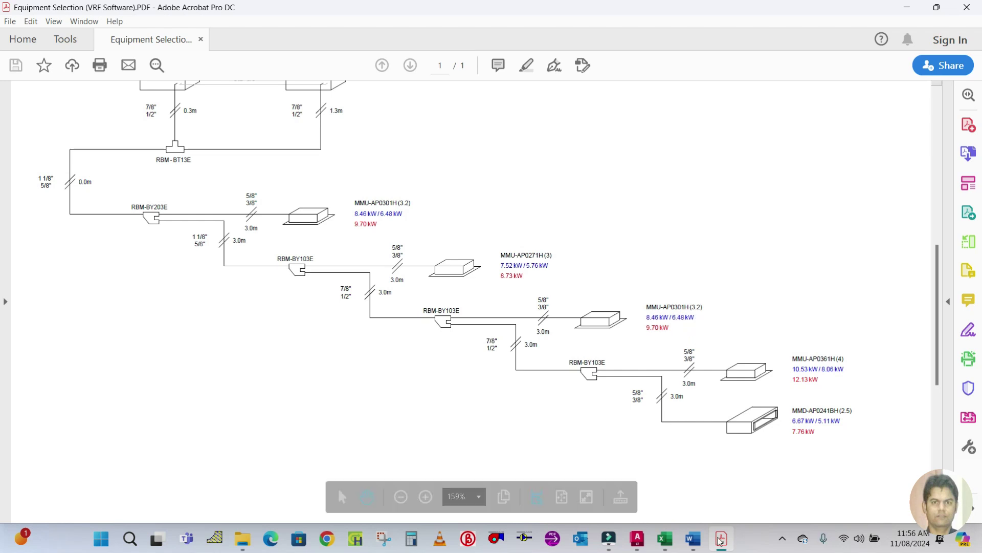
left_click(644, 486)
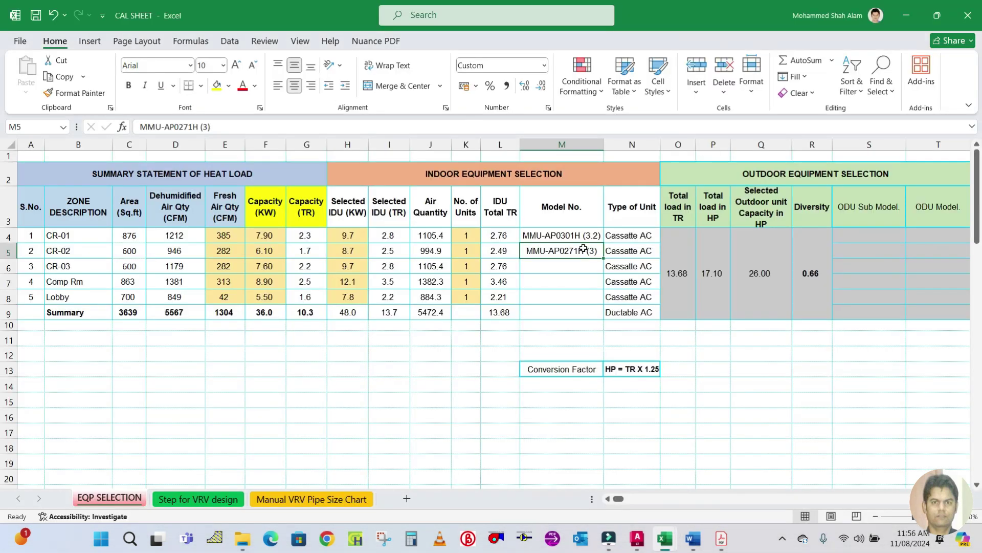
Step: Copy the CR-01 model number "MMU-AP0301H (3.2)" into the CR-03 row
left_click(567, 234)
key("ctrl+c")
left_click(556, 266)
key("ctrl+v")
left_click(557, 305)
left_click(556, 262)
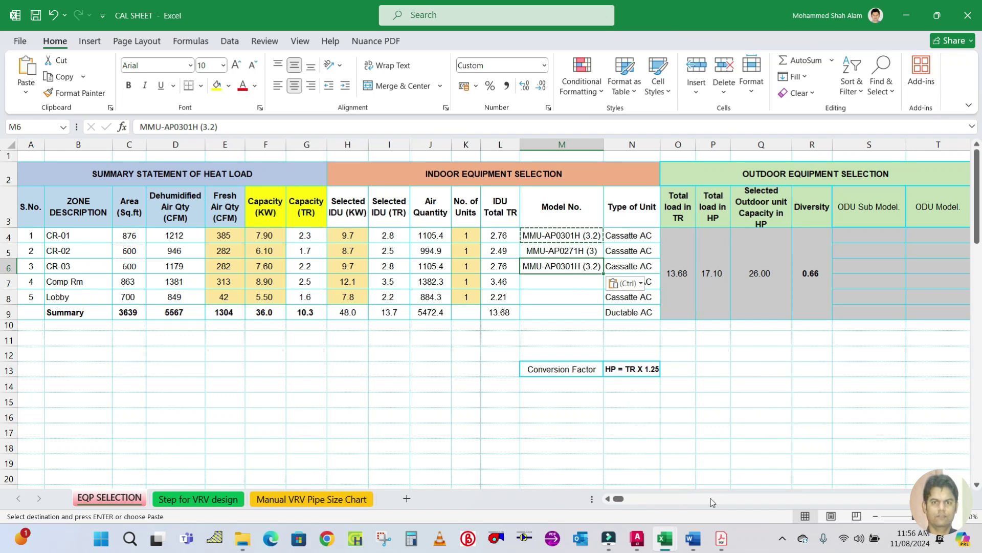
Step: Check the fourth indoor unit in the PDF schematic and copy the CR-03 model number into the Comp Rm row
left_click(725, 541)
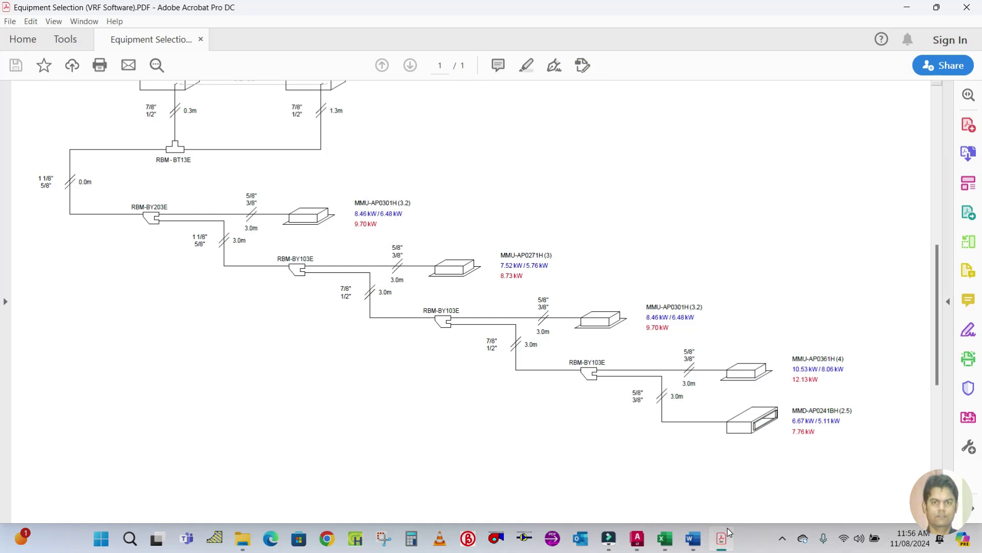
left_click(728, 529)
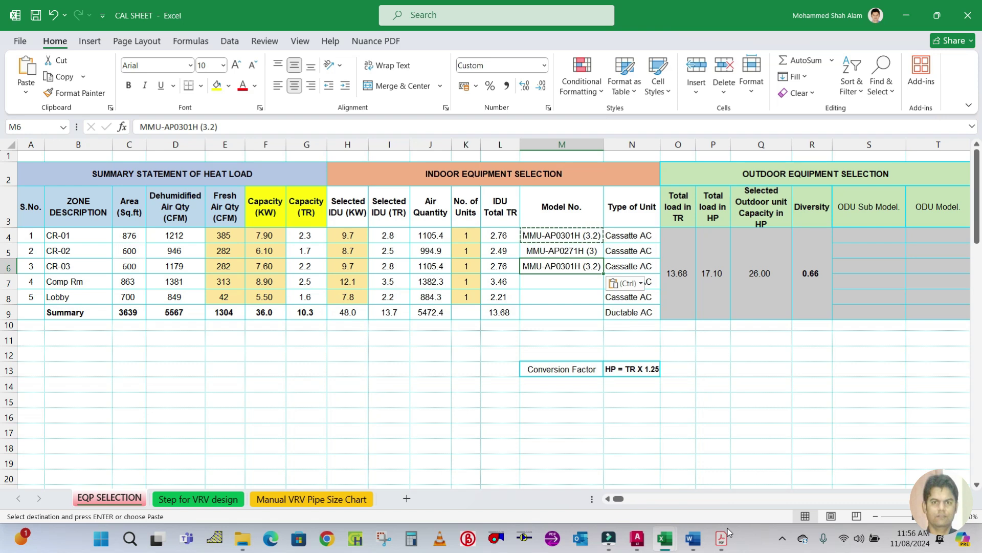
left_click(565, 298)
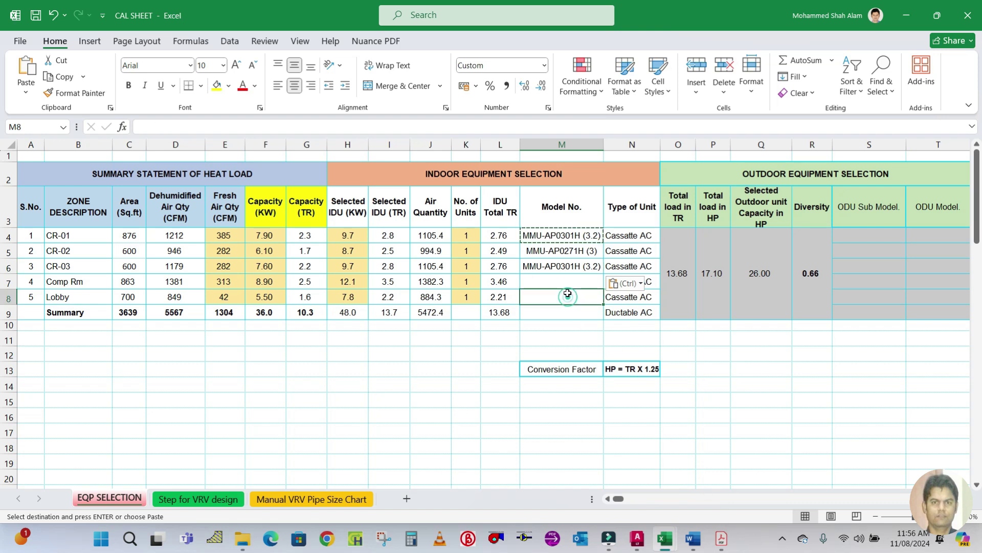
left_click(556, 283)
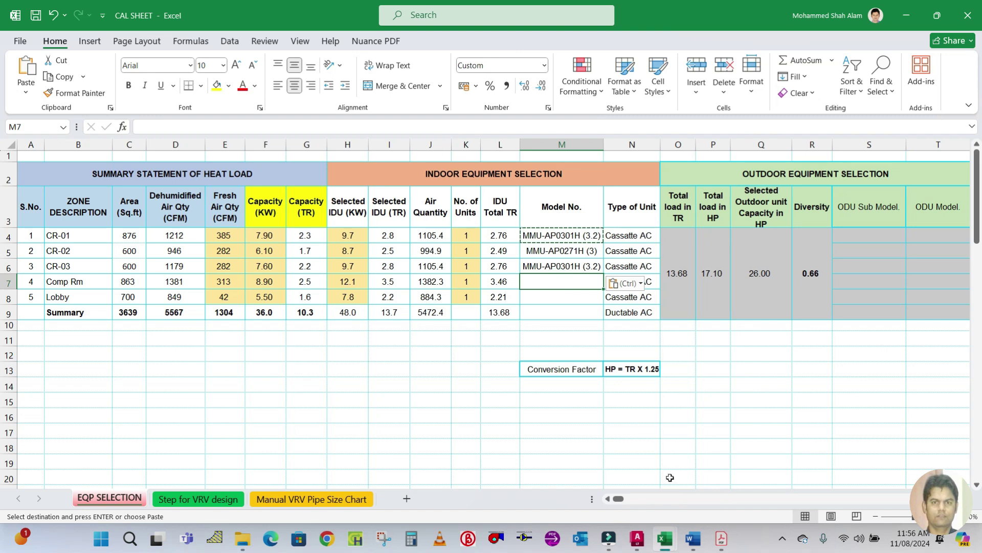
left_click(726, 546)
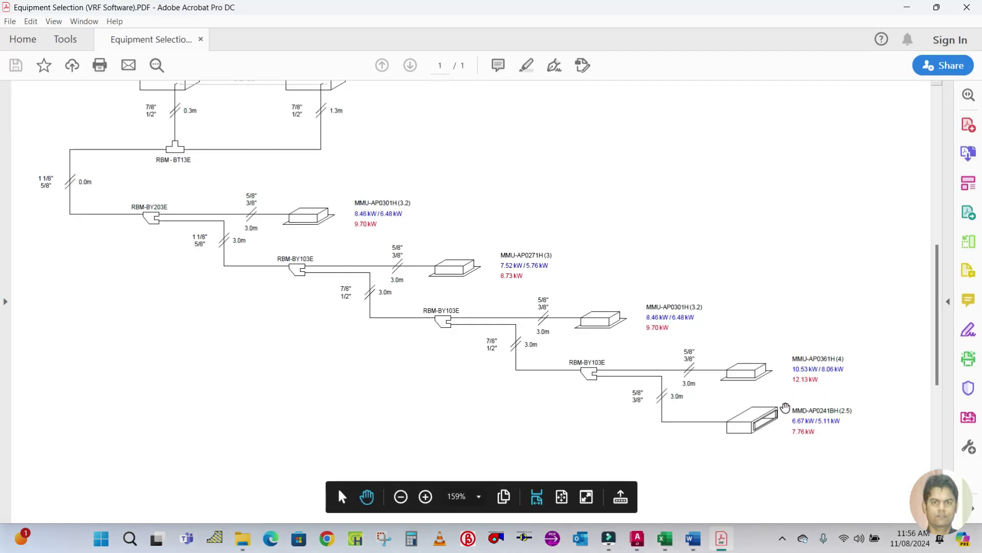
left_click(721, 540)
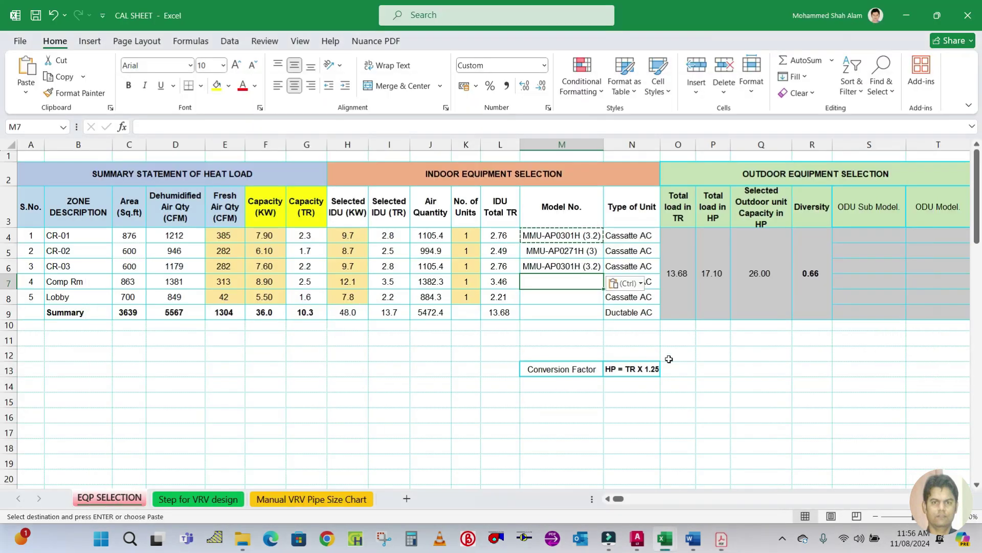
left_click(584, 267)
key("ctrl+c")
left_click(566, 283)
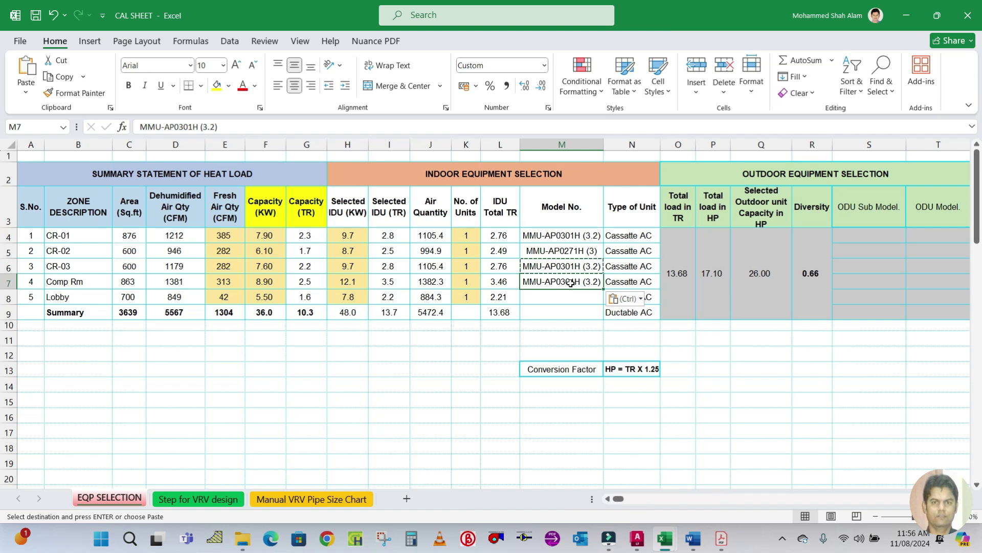
key("Return")
Step: Change the Comp Rm indoor unit model number to "MMU-AP0361H (4)", checking it against the PDF schematic
double_click(567, 279)
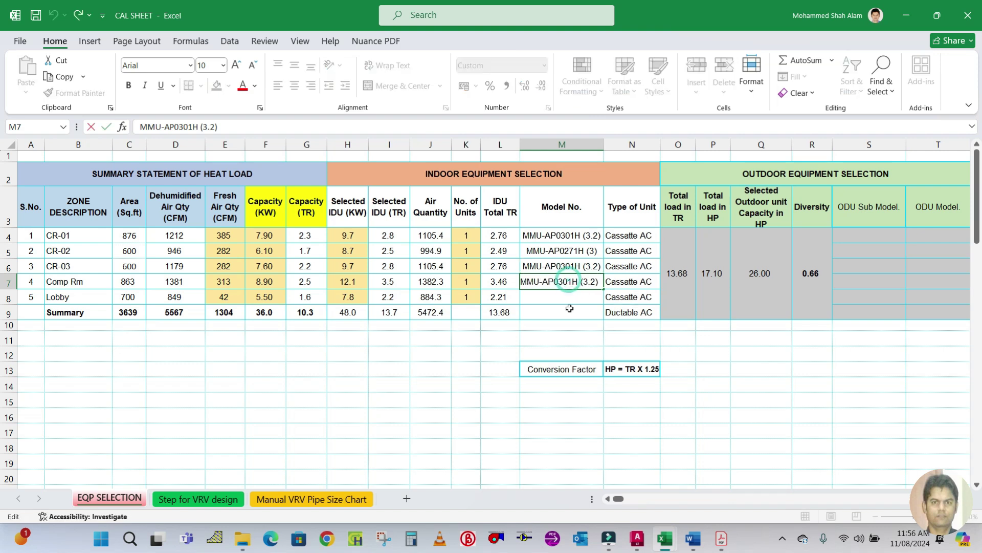
key("BackSpace")
type("6")
left_click(720, 537)
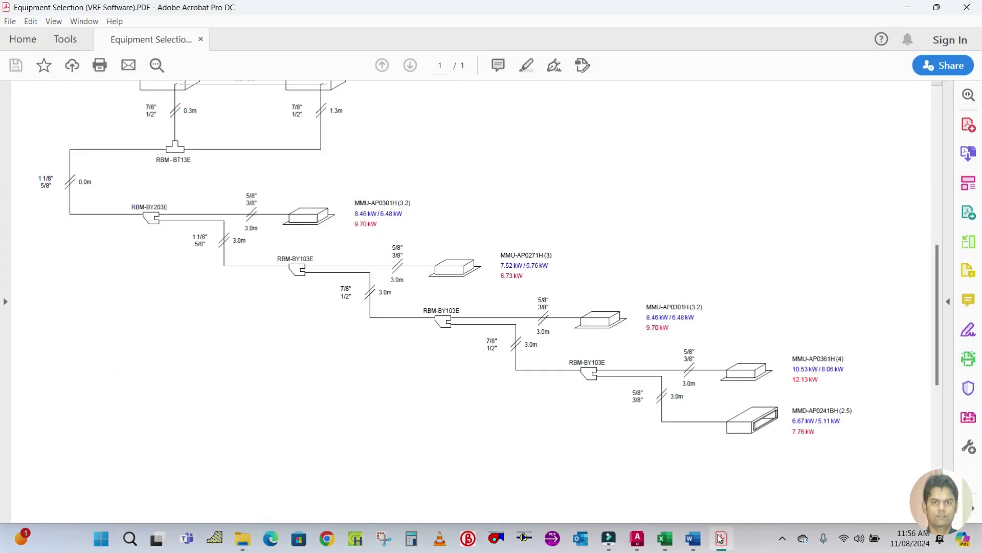
left_click(721, 537)
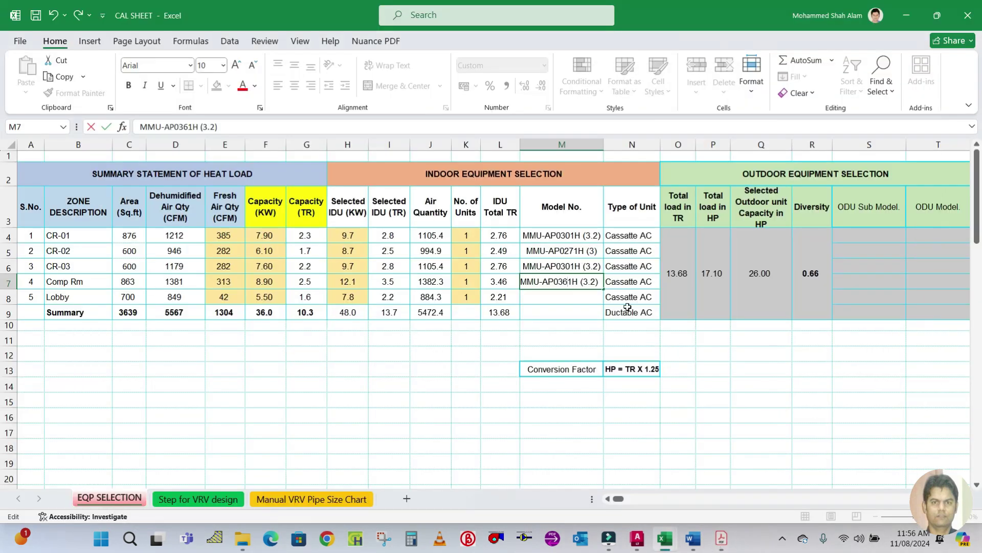
left_click(592, 280)
type("4")
left_click(583, 335)
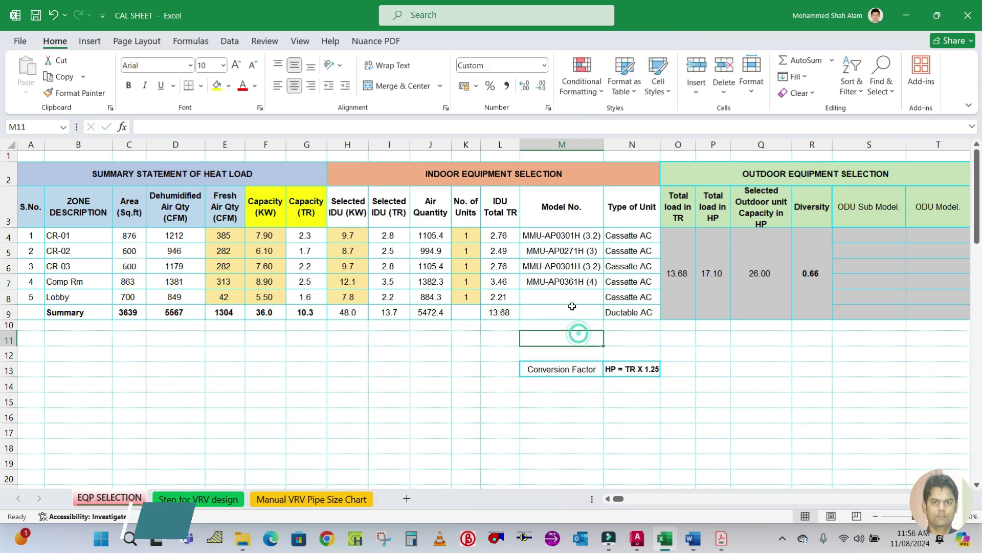
Step: Check the ducted unit in the PDF schematic and copy the Comp Rm model number into the Lobby row
key("Up")
key("Up")
key("Up")
left_click(724, 541)
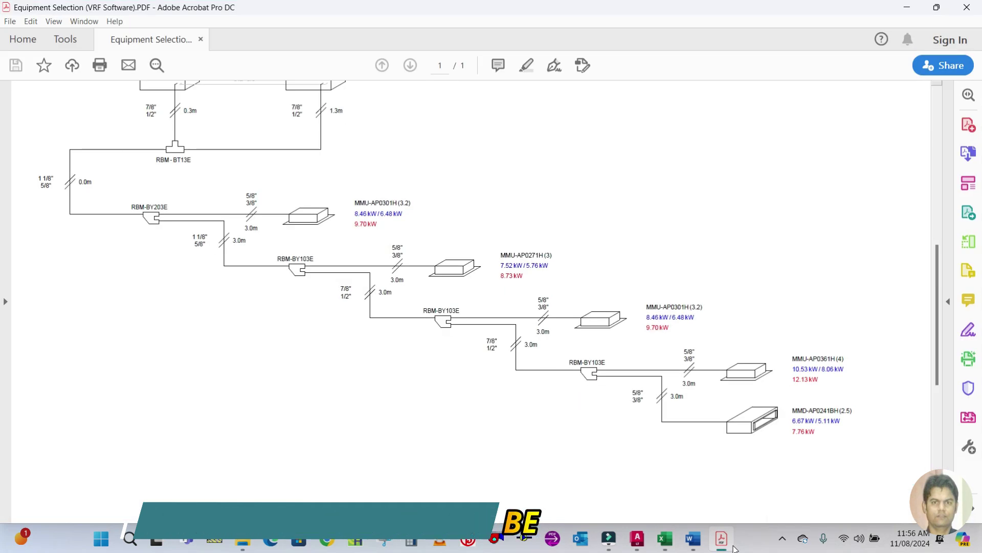
left_click(664, 538)
left_click(578, 278)
key("ctrl+c")
left_click(562, 299)
key("ctrl+v")
Step: Change the code part of the Lobby model number to "MMD-AP0241BH", matching the ducted unit in the PDF schematic
double_click(561, 299)
left_click(537, 297)
key("BackSpace")
key("Caps_Lock")
type("D")
left_click(727, 546)
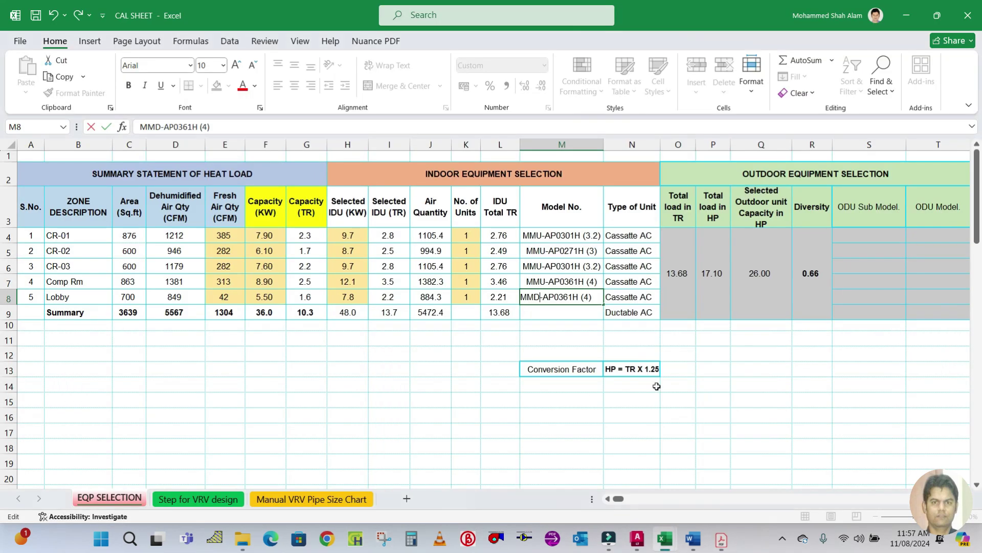
left_click(727, 547)
key("BackSpace")
key("BackSpace")
key("BackSpace")
type("241B")
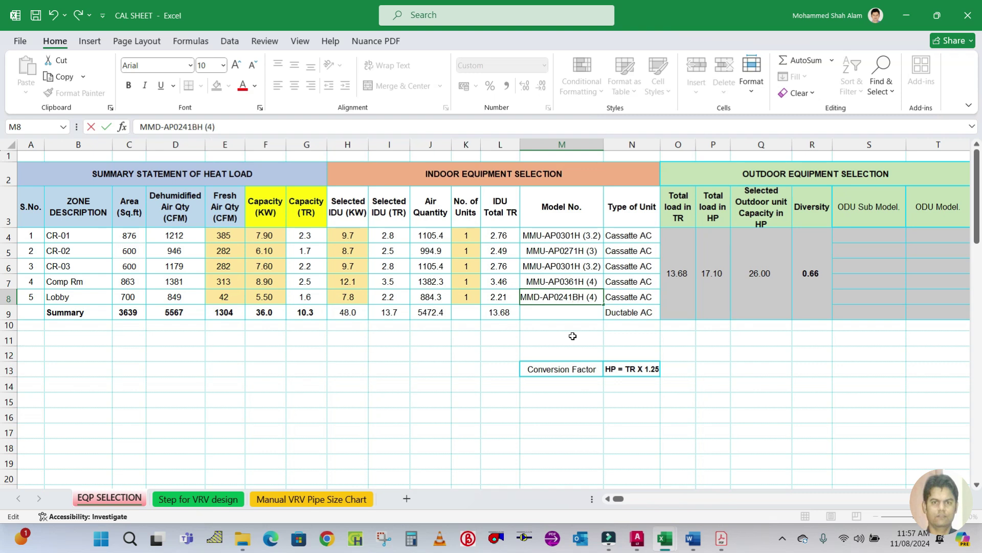
Step: Set the Lobby model number's bracketed rating to "(2.5)" as in the PDF schematic and auto-fit the Model No. column
left_click(718, 540)
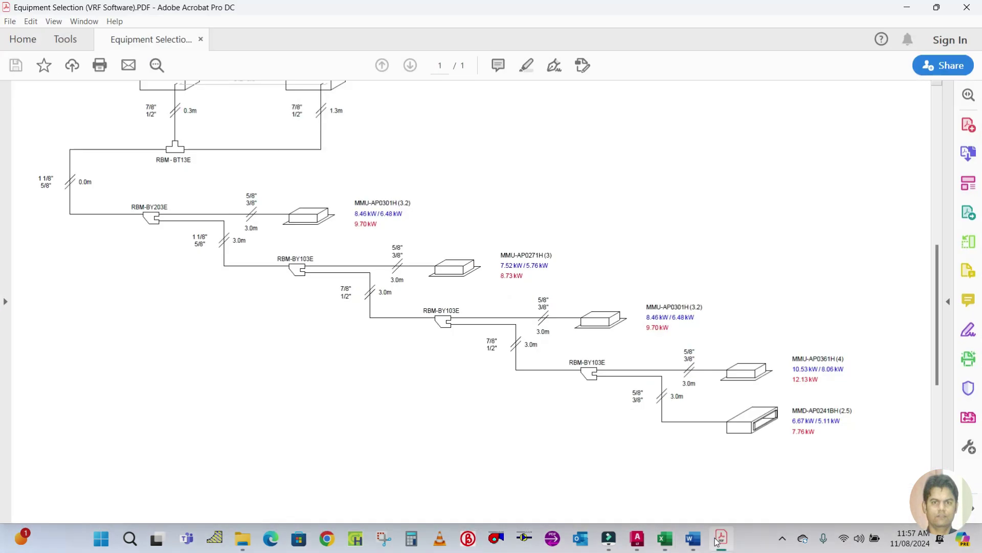
left_click(719, 541)
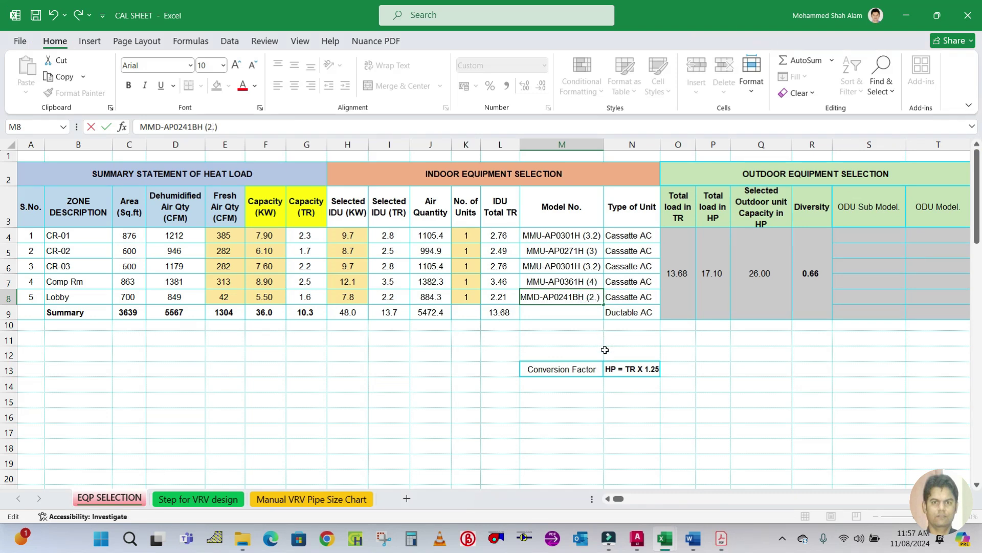
type("5")
left_click(758, 415)
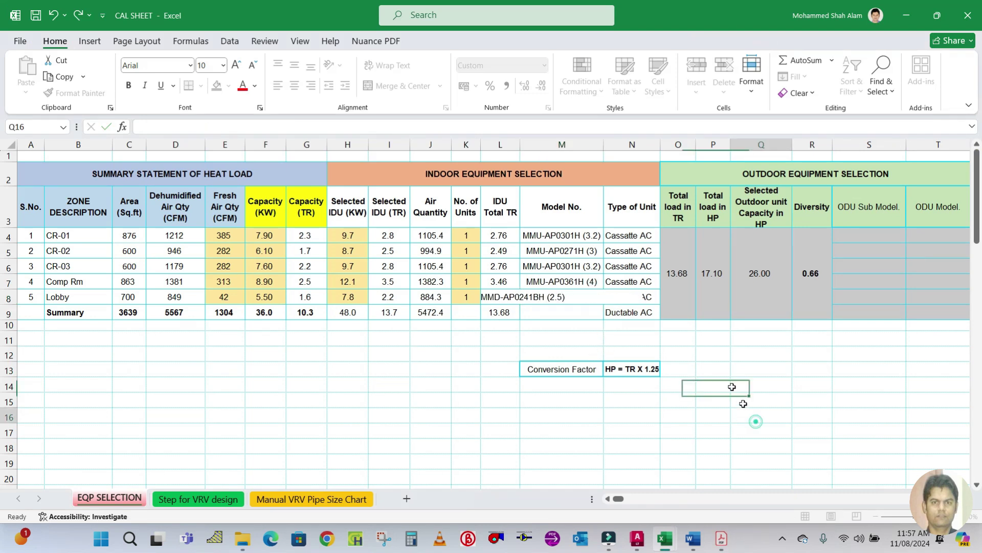
double_click(606, 145)
left_click(772, 373)
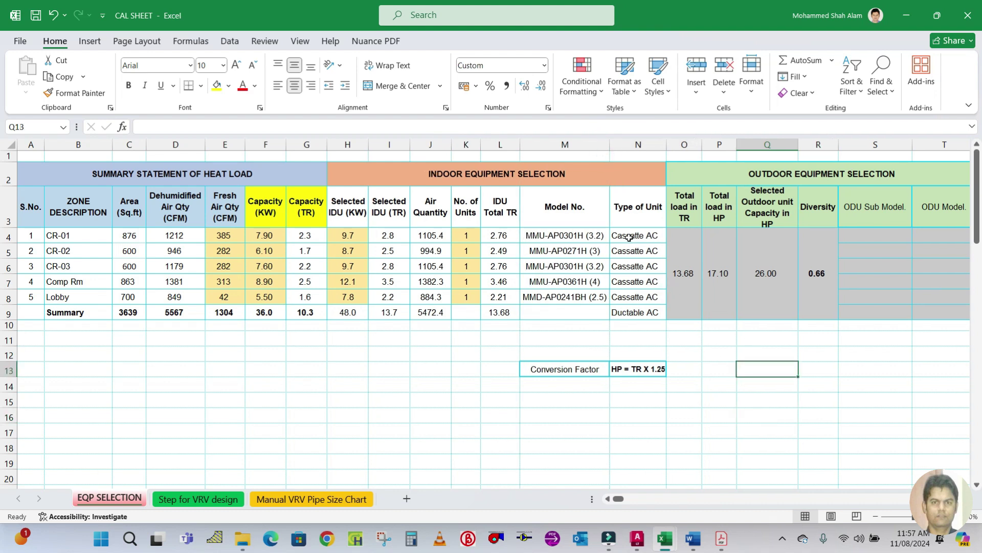
Step: Set the Lobby unit type to "Ductable AC" and clear the unit type entry in the Summary row
left_click(634, 296)
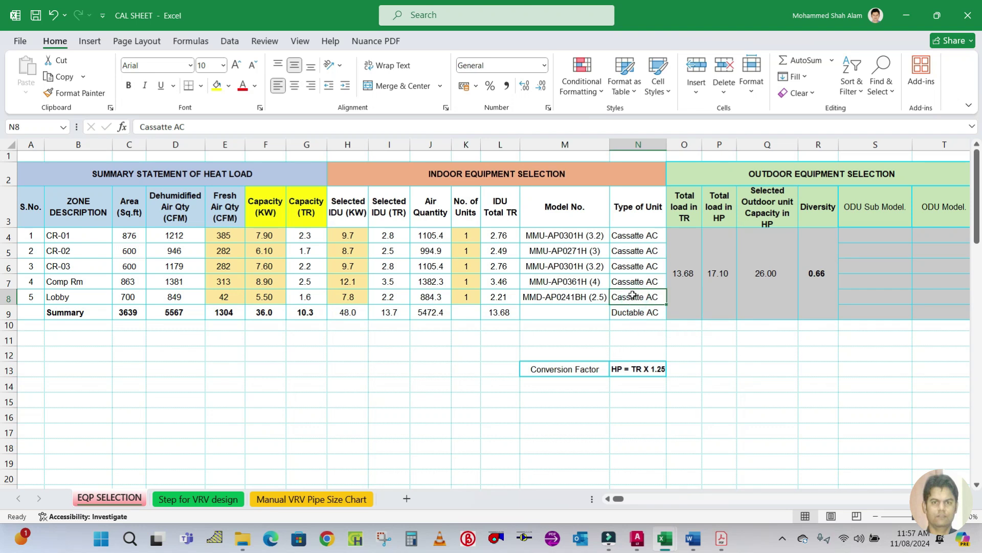
type("Ductable")
left_click(726, 360)
left_click(654, 314)
key("Delete")
left_click(718, 383)
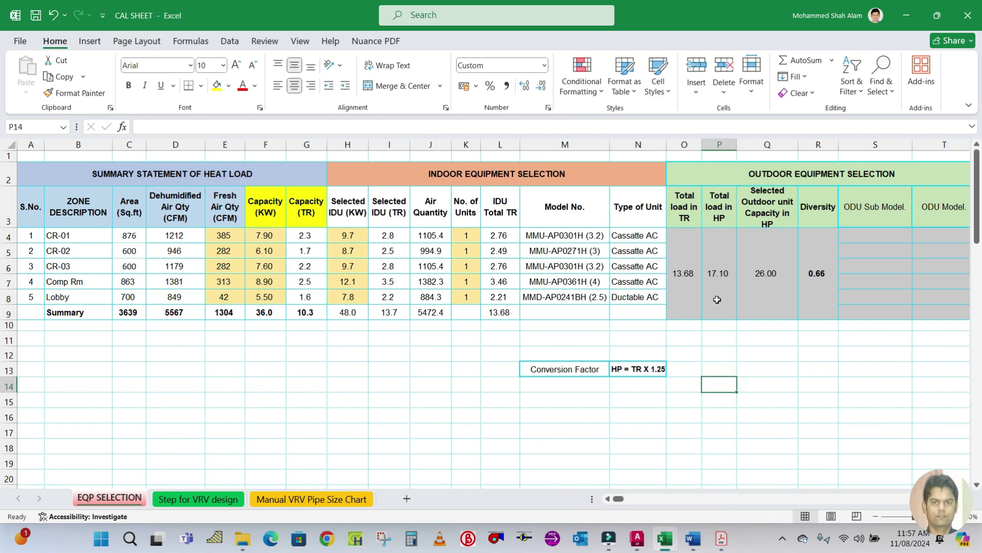
Step: Save the workbook and check the formulas behind the outdoor unit's total load in TR and HP
left_click(41, 16)
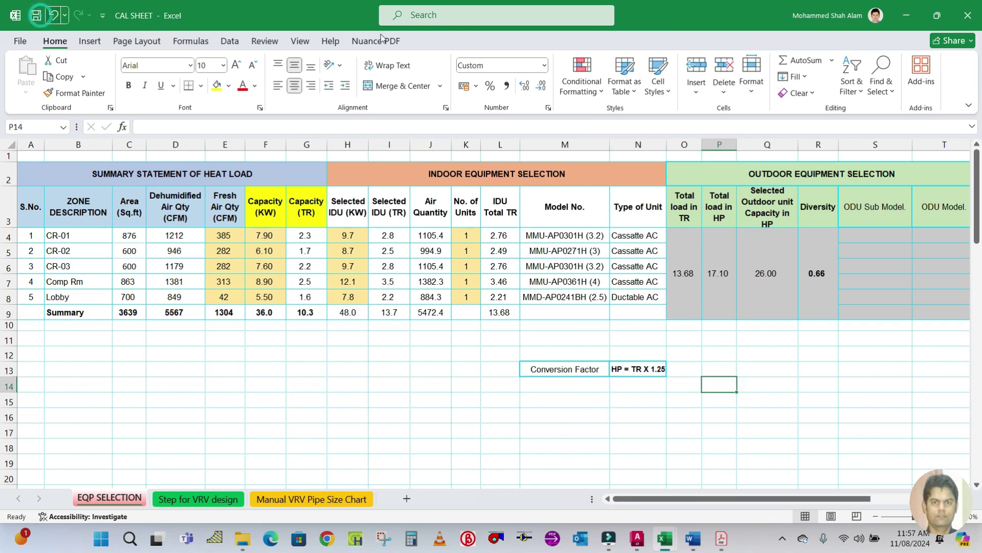
left_click(681, 278)
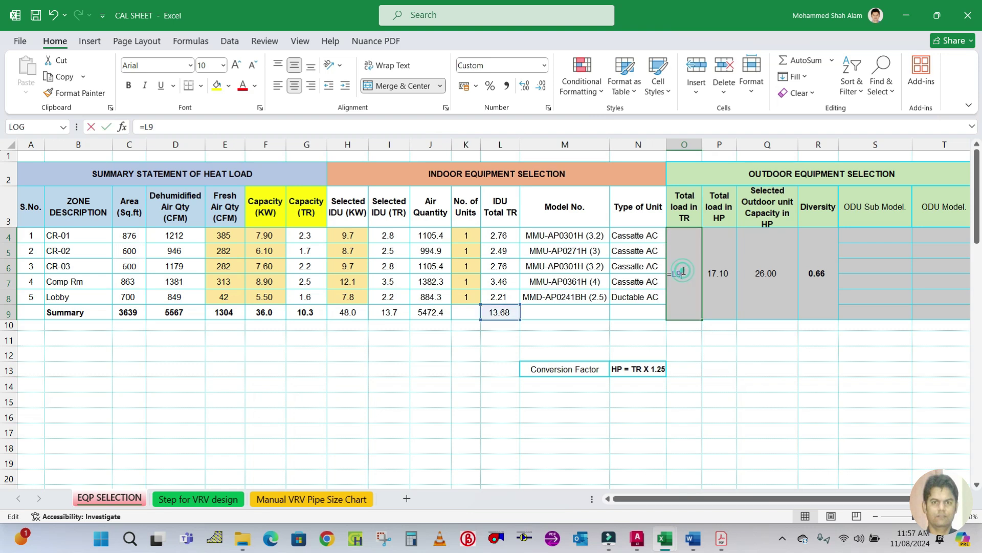
left_click(726, 286)
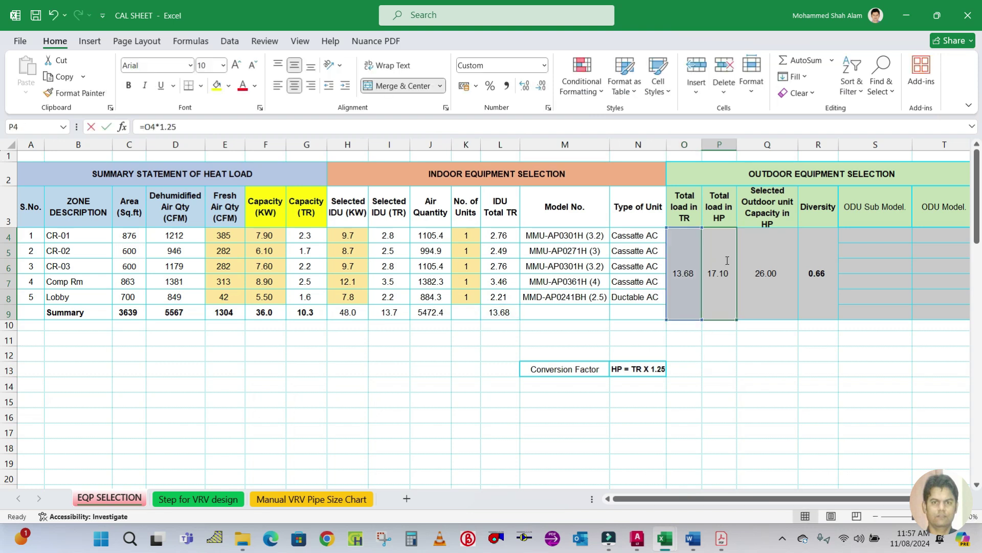
left_click(761, 274)
left_click(757, 355)
left_click(768, 270)
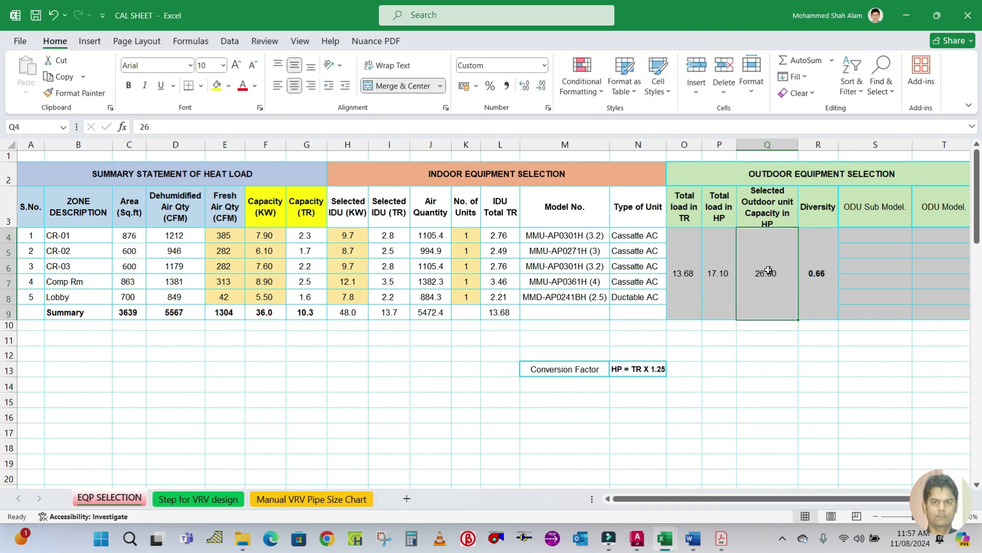
left_click(767, 353)
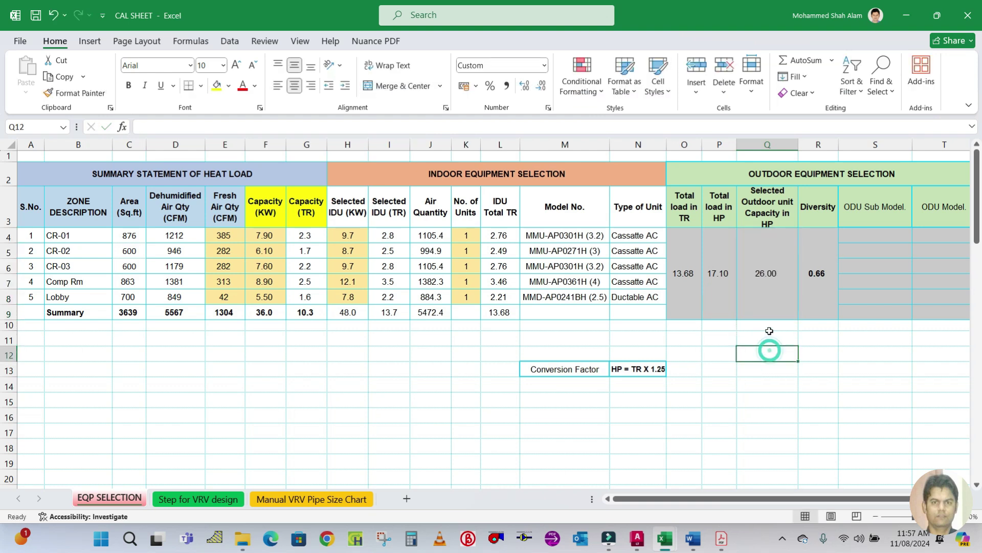
left_click(772, 277)
left_click(731, 285)
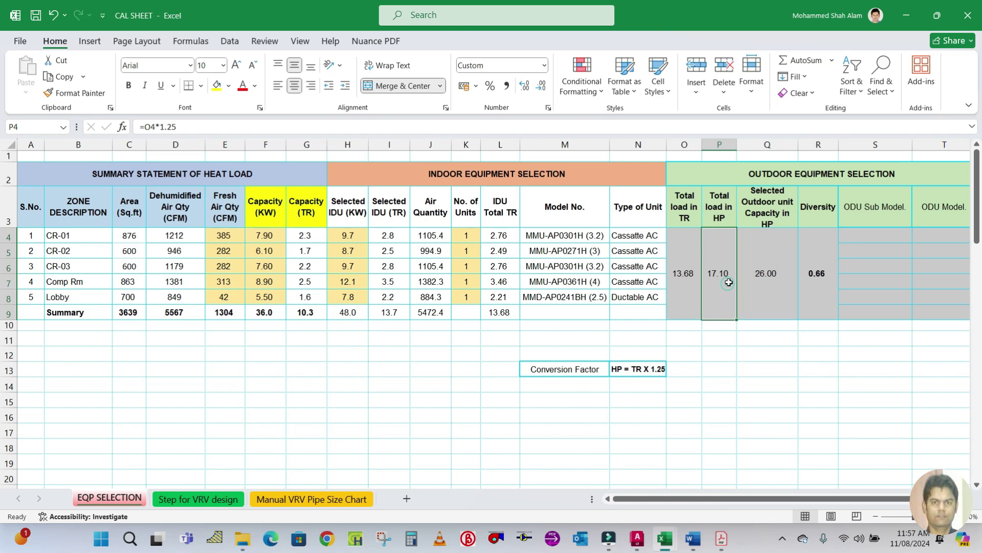
Step: Check the outdoor units in the PDF schematic and set the selected outdoor unit capacity to 16 HP in the sheet
left_click(764, 260)
left_click(721, 537)
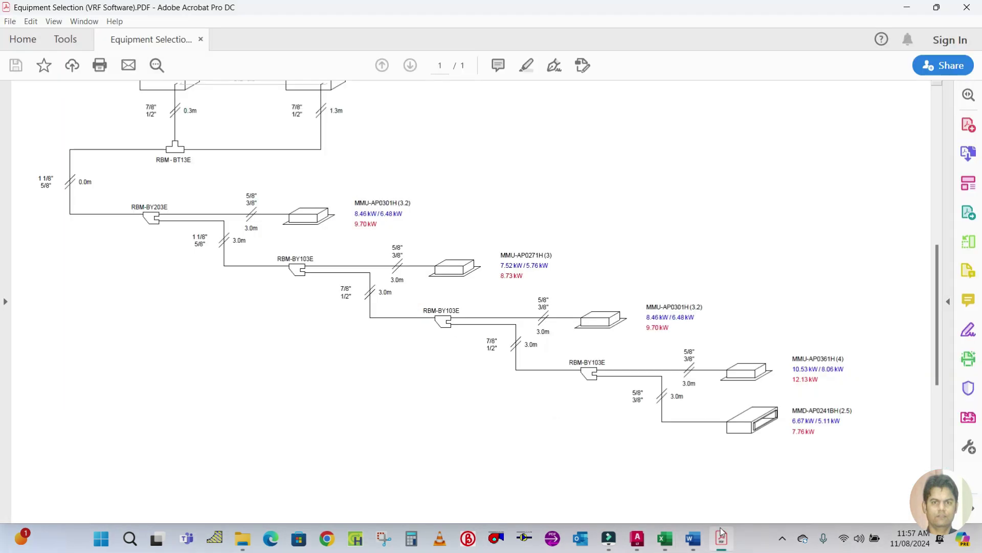
scroll(438, 223, "up", 6)
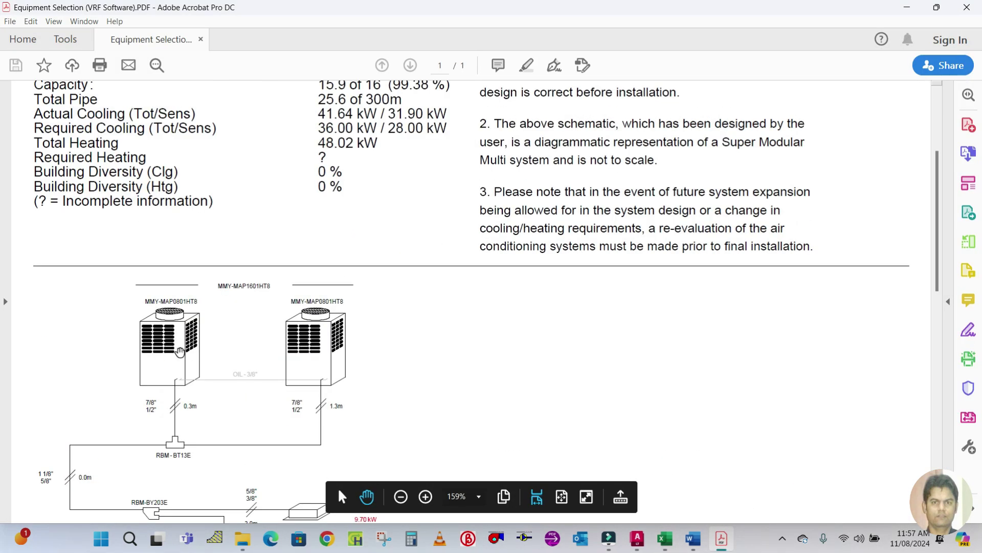
scroll(180, 351, "down", 2)
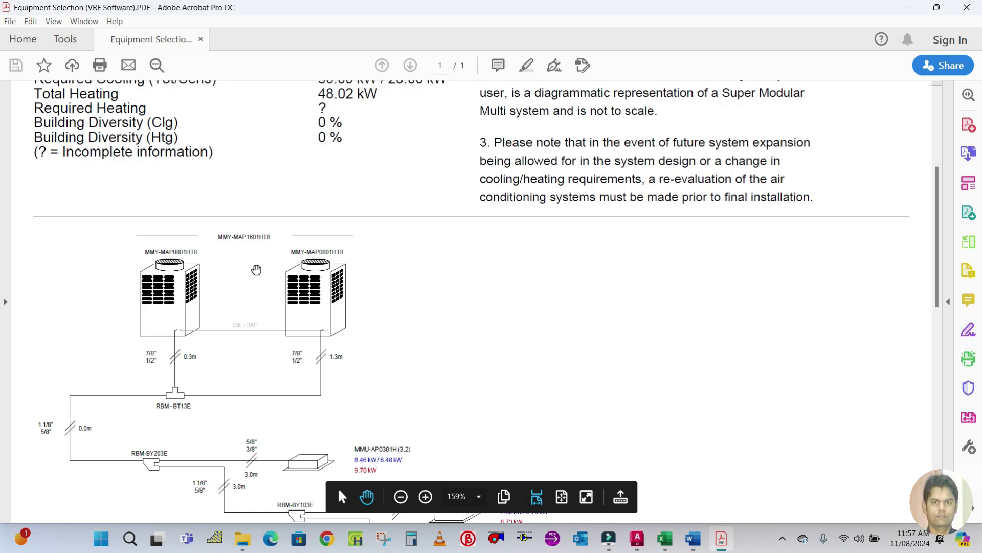
mouse_move(673, 543)
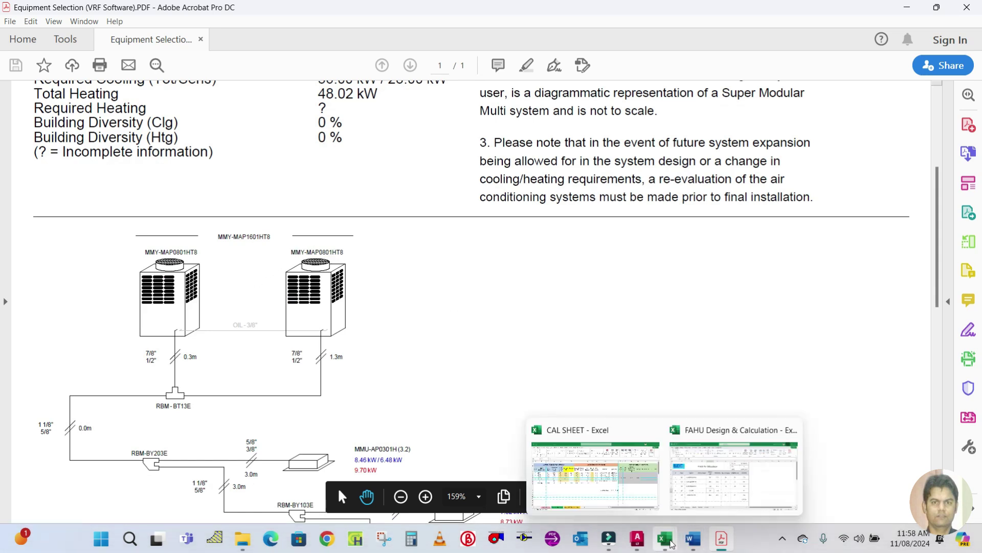
left_click(625, 491)
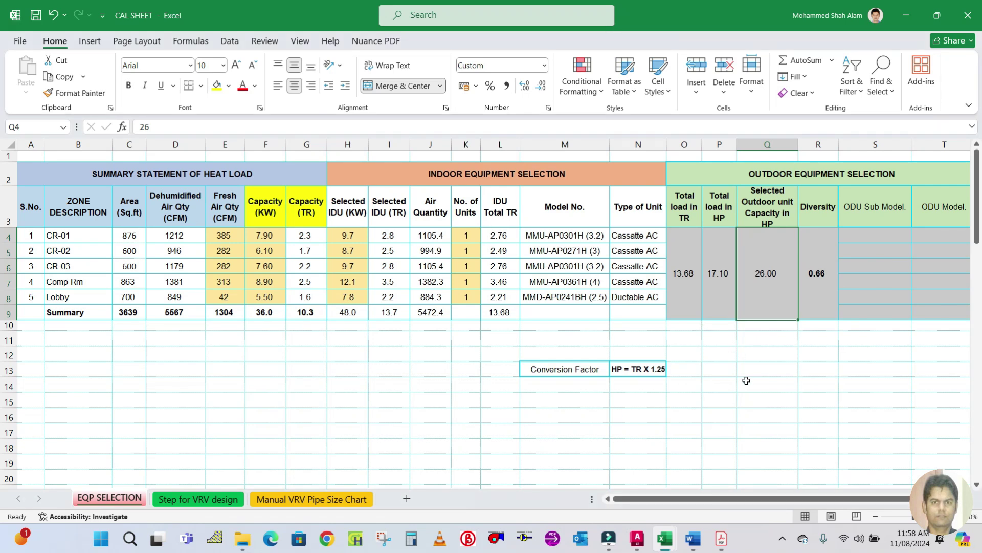
left_click(725, 540)
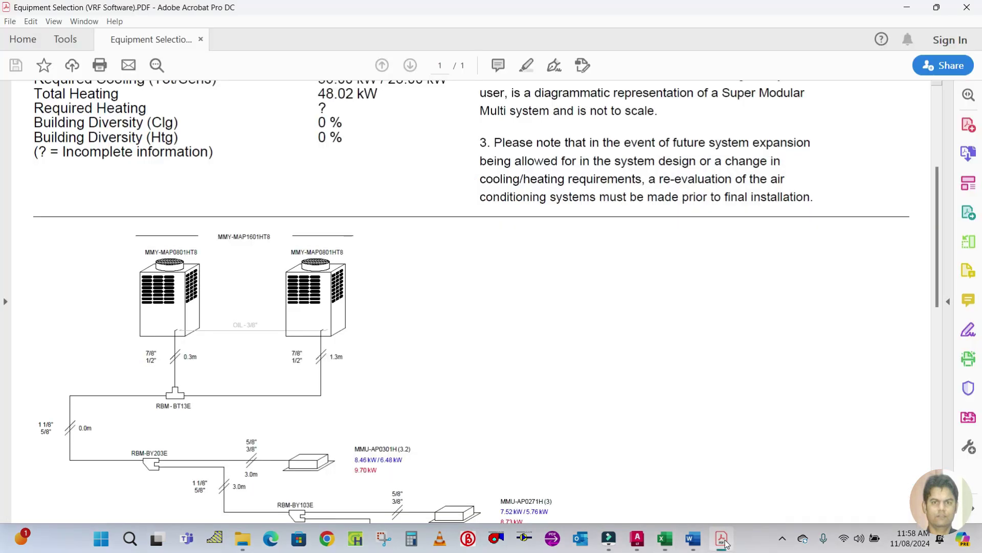
left_click(725, 542)
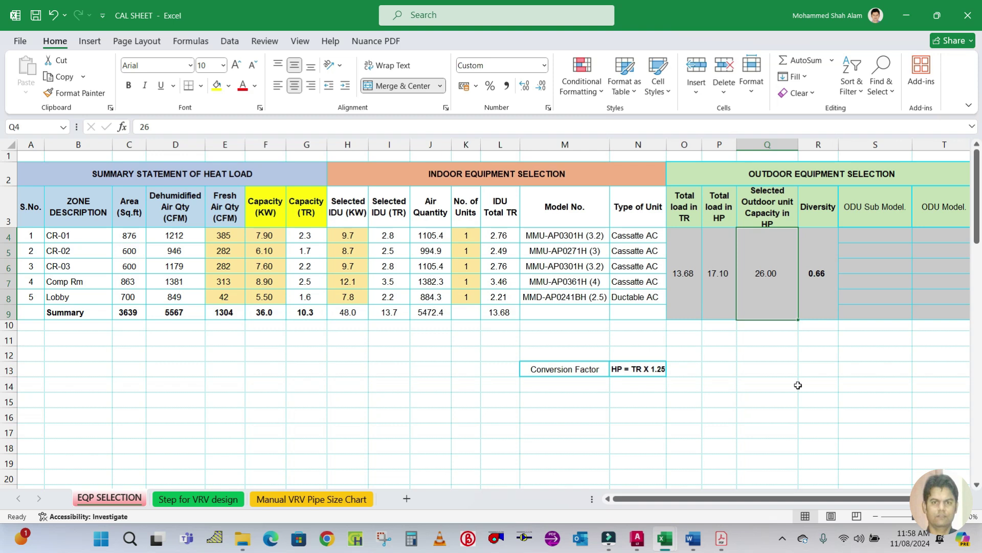
left_click(734, 541)
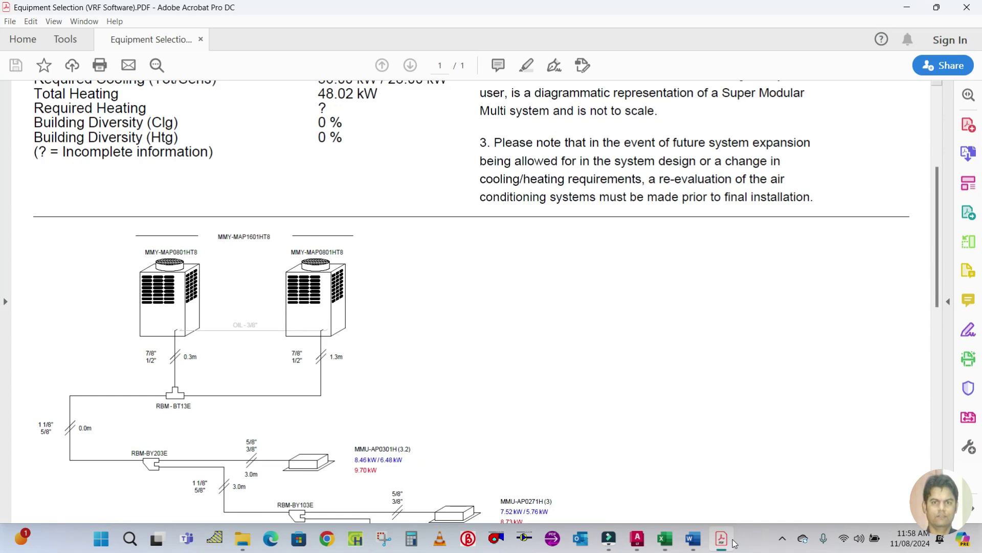
left_click(734, 542)
type("16")
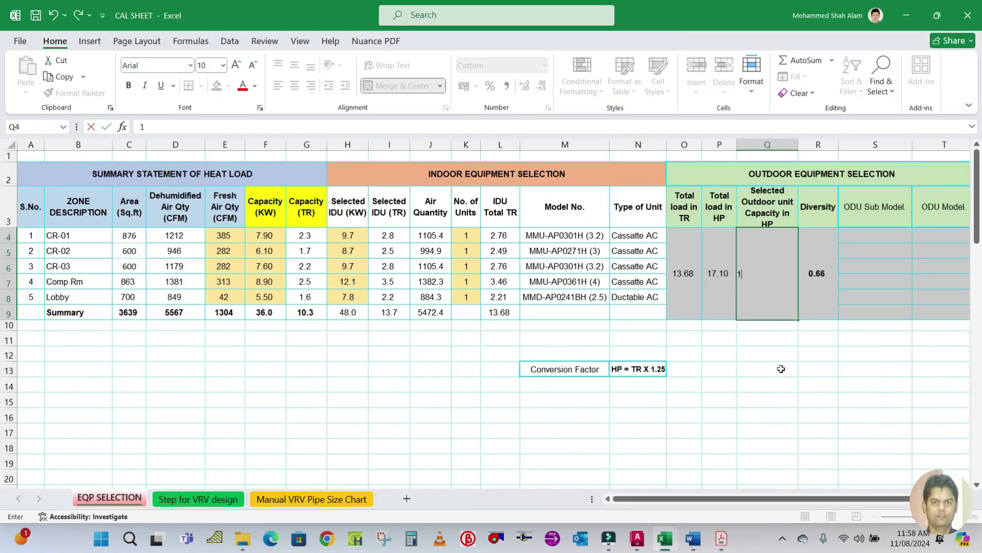
left_click(782, 369)
left_click(822, 271)
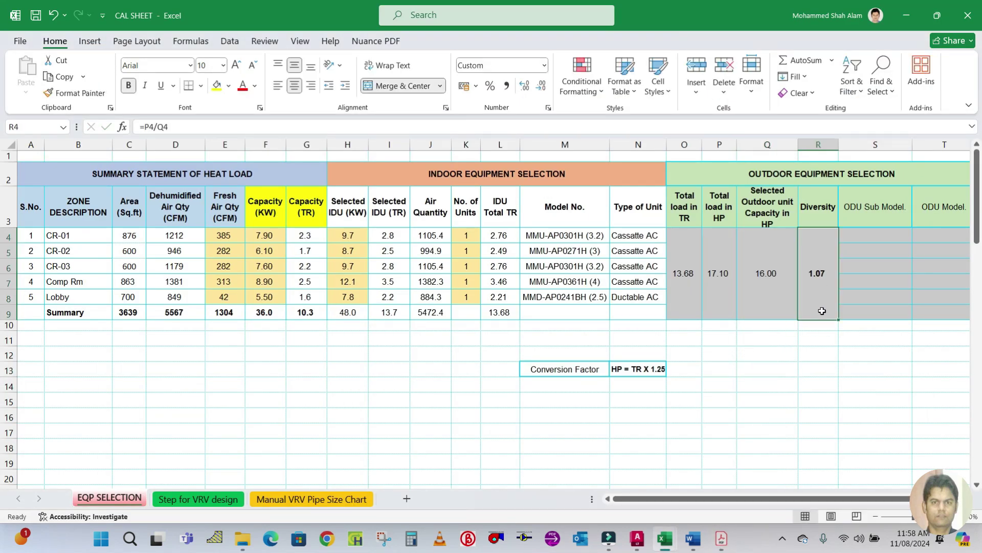
Step: Enter "MMY-MAP0801HT8" as the first ODU Sub Model, matching the outdoor unit in the PDF schematic
left_click_drag(743, 503, 787, 498)
left_click(843, 235)
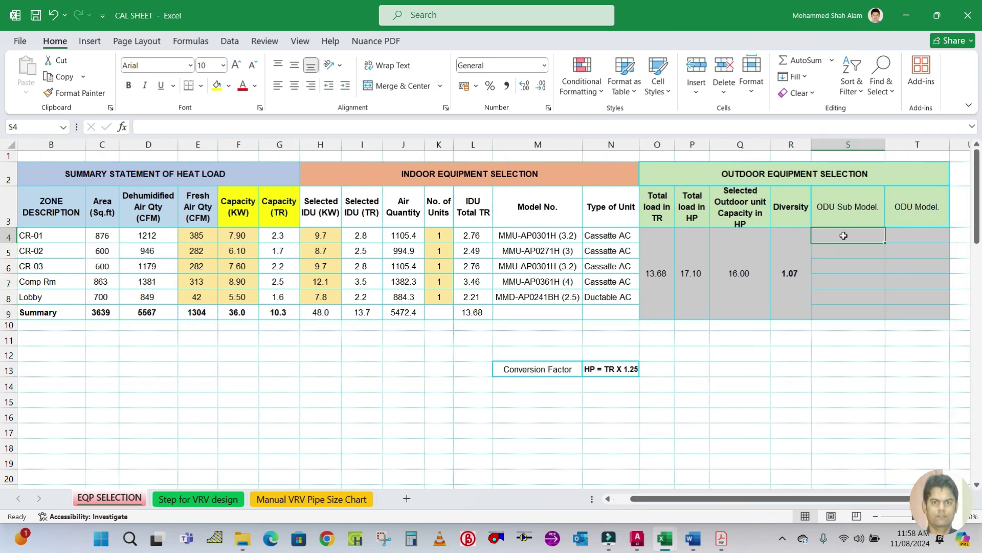
left_click(721, 542)
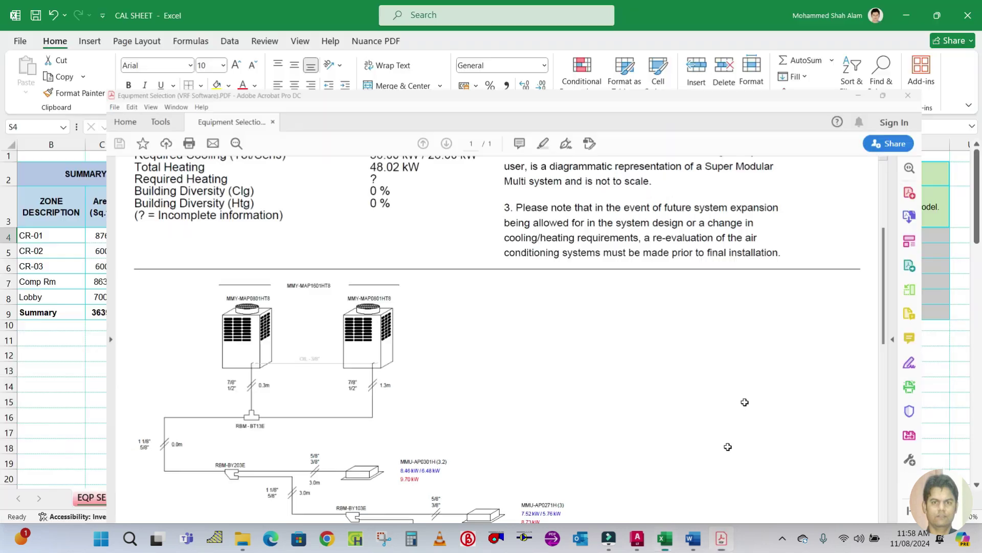
type("MMY-MAP")
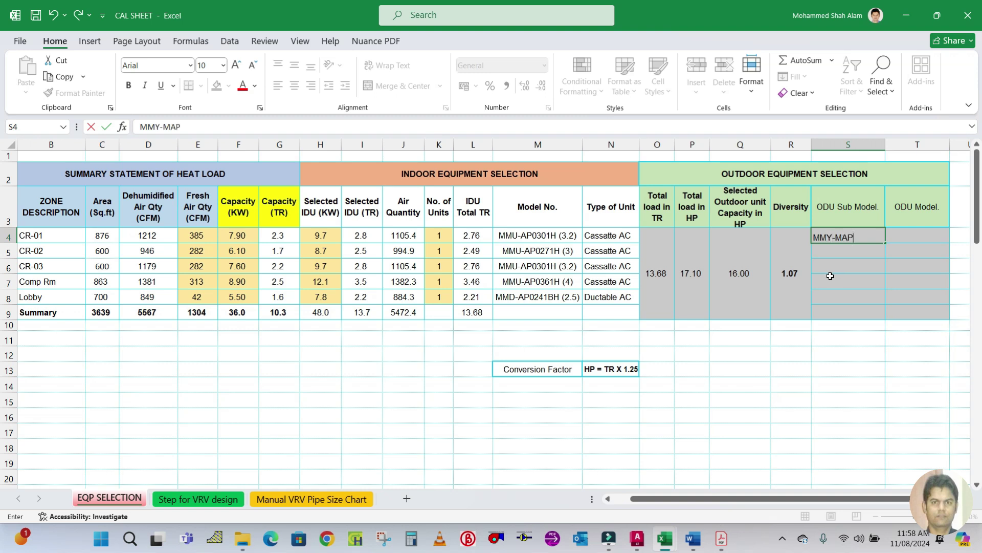
left_click(721, 545)
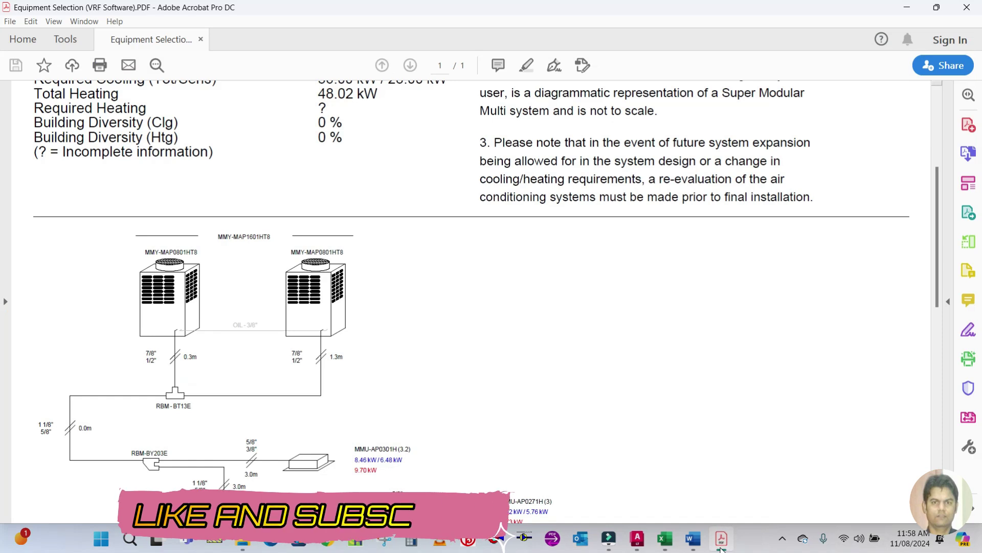
left_click(721, 545)
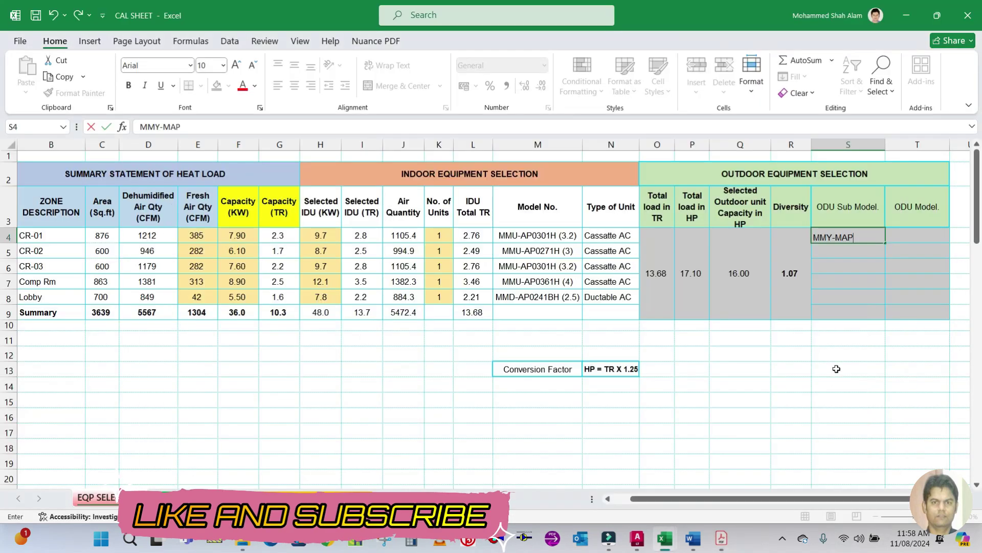
type("080")
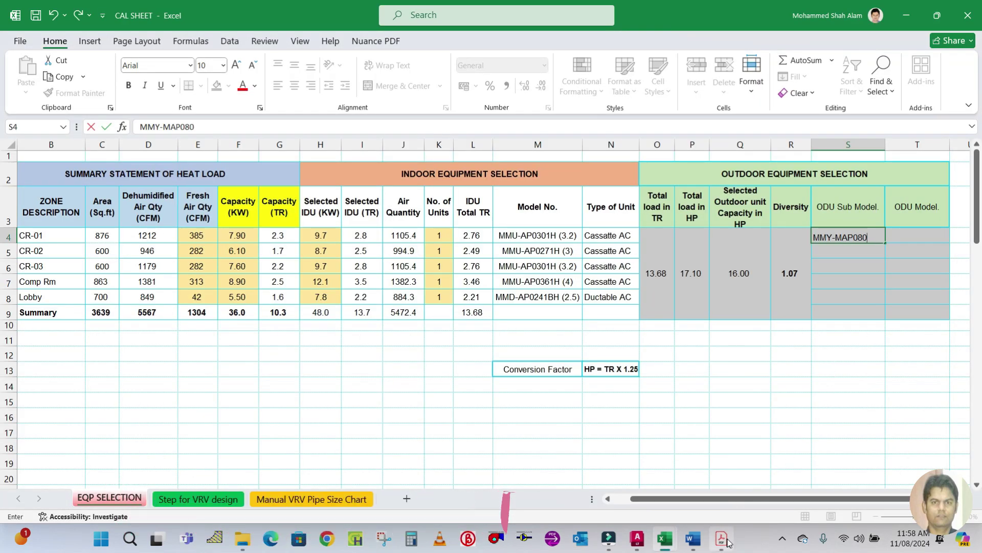
left_click(726, 540)
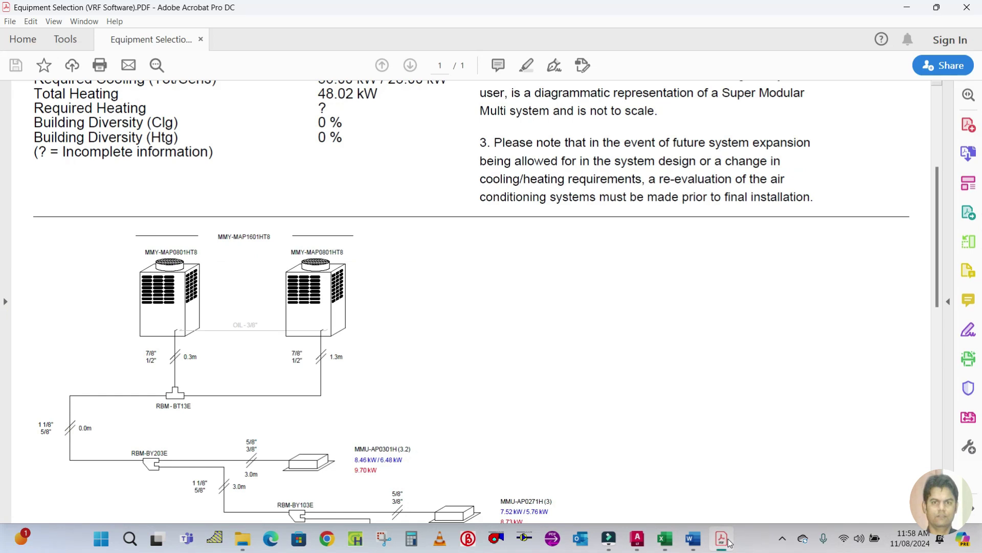
left_click(727, 541)
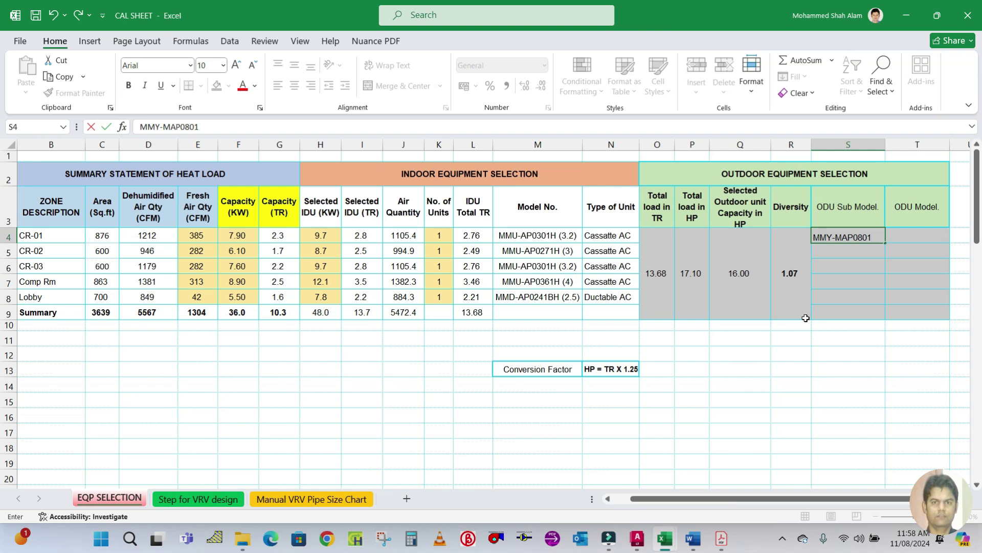
type("1HT")
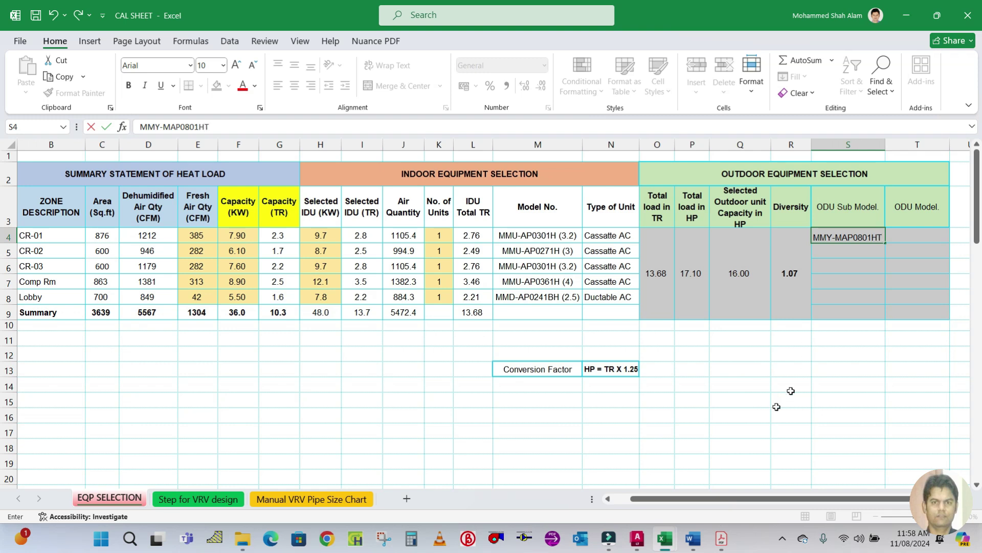
left_click(728, 540)
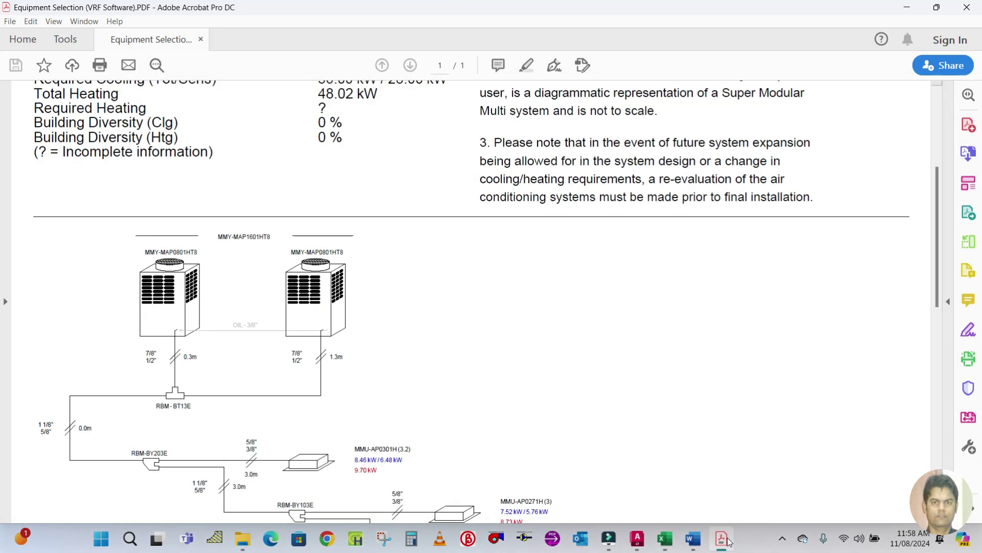
left_click(728, 541)
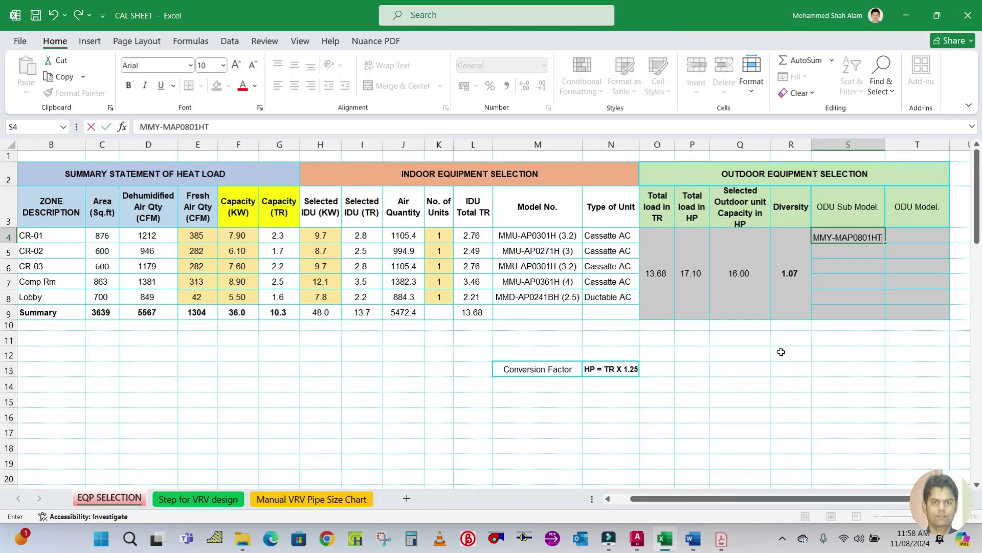
left_click(827, 379)
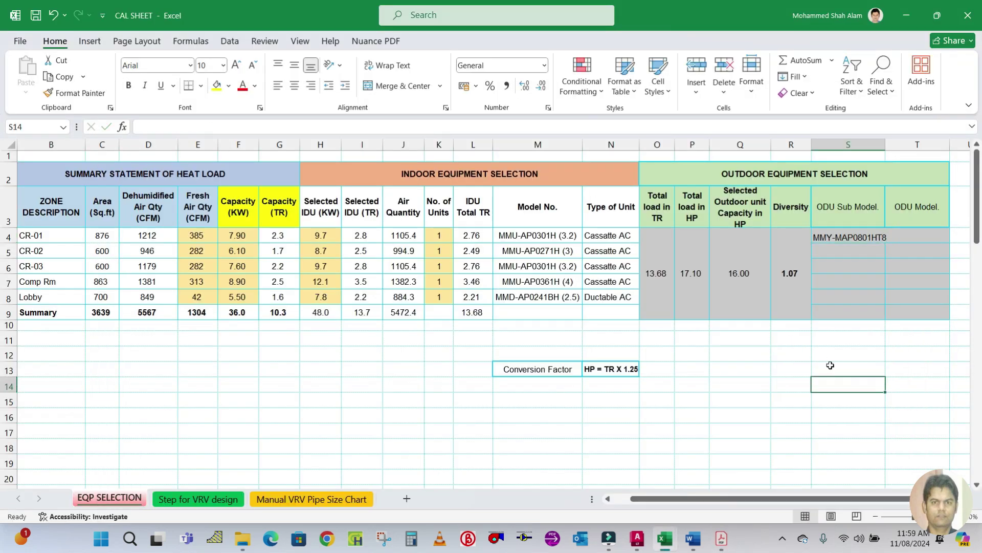
Step: Auto-fit the ODU Sub Model column and fill the first sub model number down into the CR-02 row
double_click(885, 148)
left_click_drag(860, 237, 859, 253)
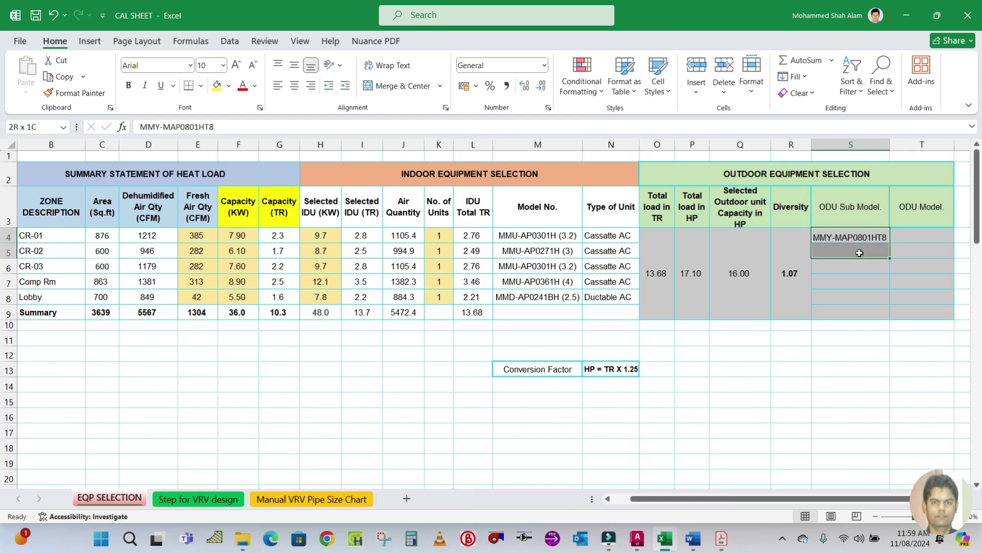
key("ctrl+d")
left_click(850, 353)
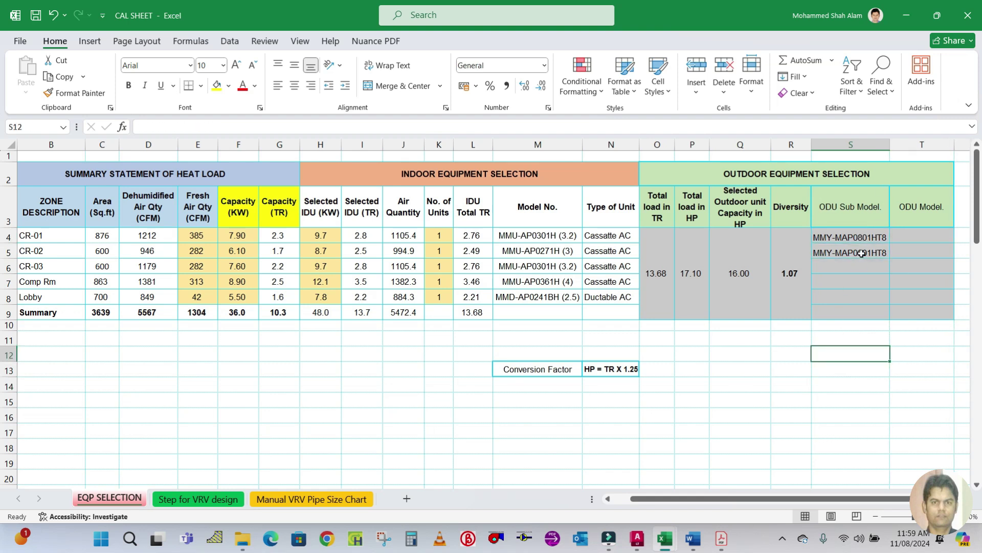
Step: Copy the first ODU sub model number into the first ODU Model cell and auto-fit that column
left_click(866, 236)
key("ctrl+c")
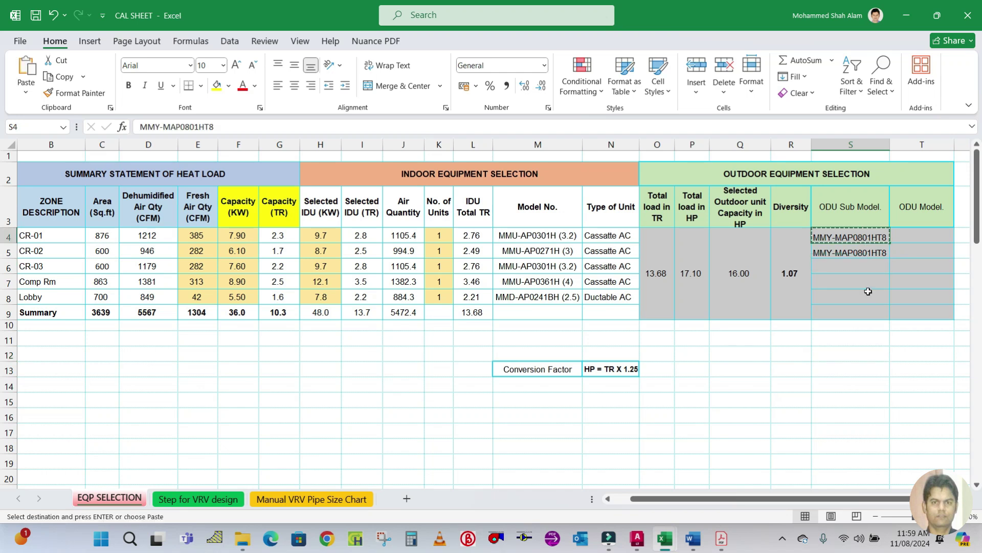
left_click(910, 233)
key("ctrl+v")
key("Escape")
left_click(870, 281)
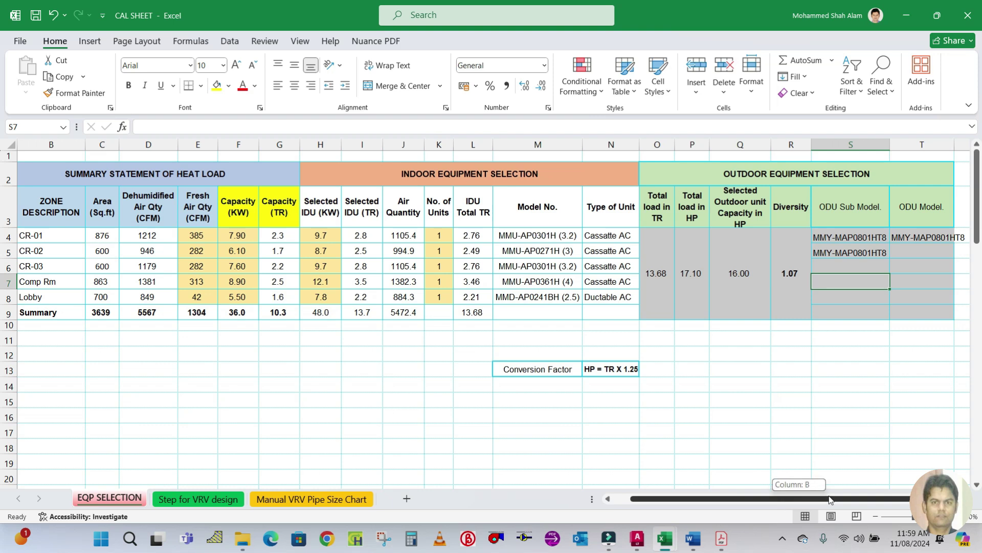
double_click(955, 140)
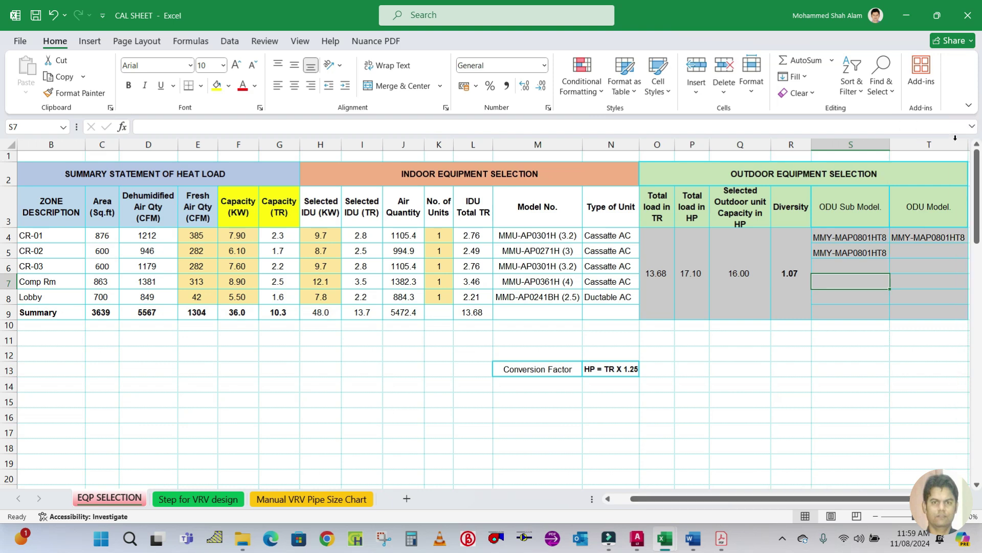
Step: Check the combined outdoor unit model in the PDF schematic and change the first ODU Model entry to "MMY-MAP1601HT8"
left_click(944, 279)
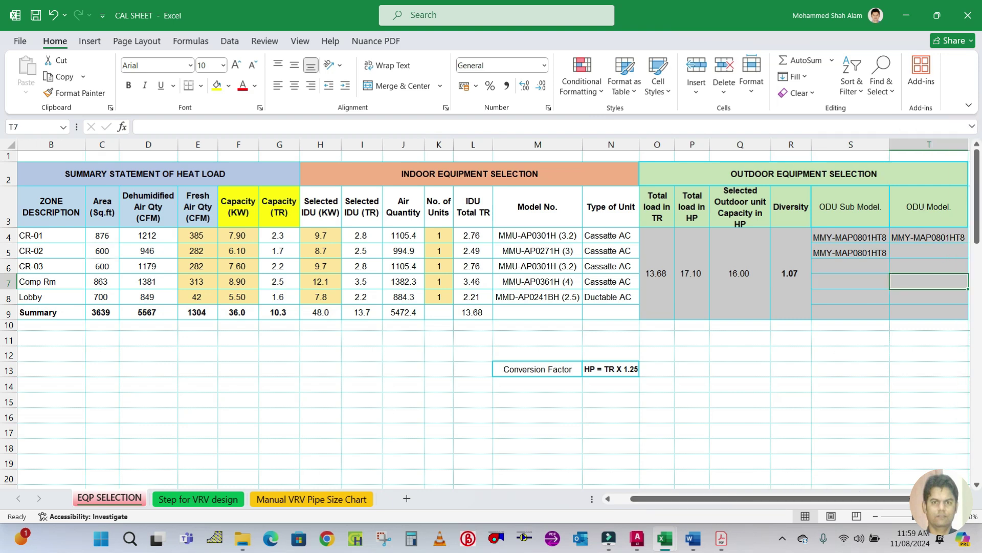
left_click(724, 541)
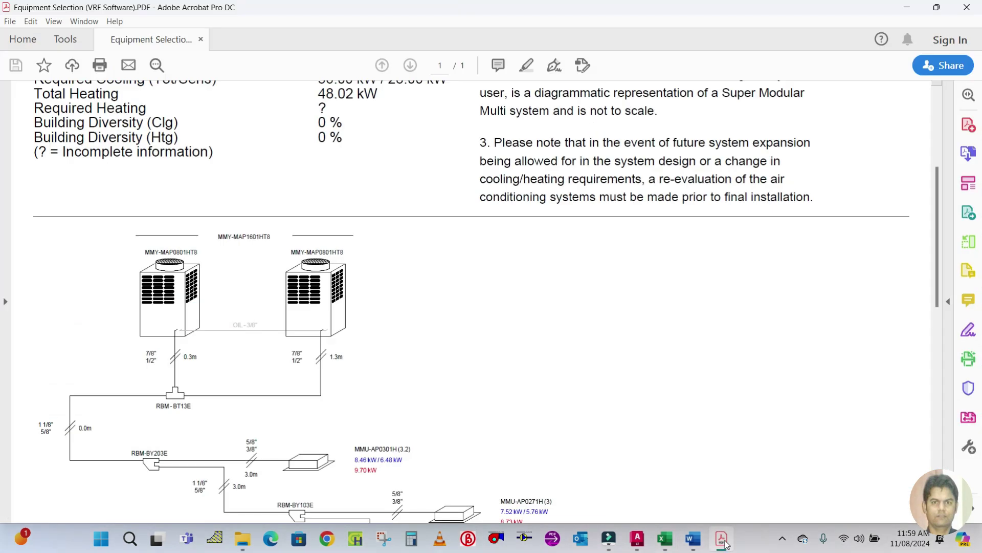
left_click(723, 541)
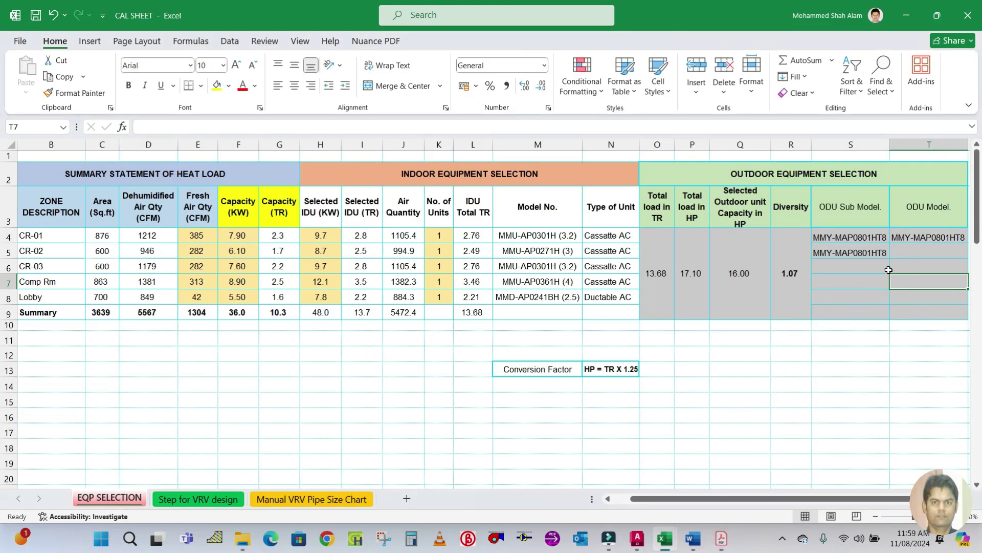
double_click(939, 236)
key("BackSpace")
key("BackSpace")
type("16")
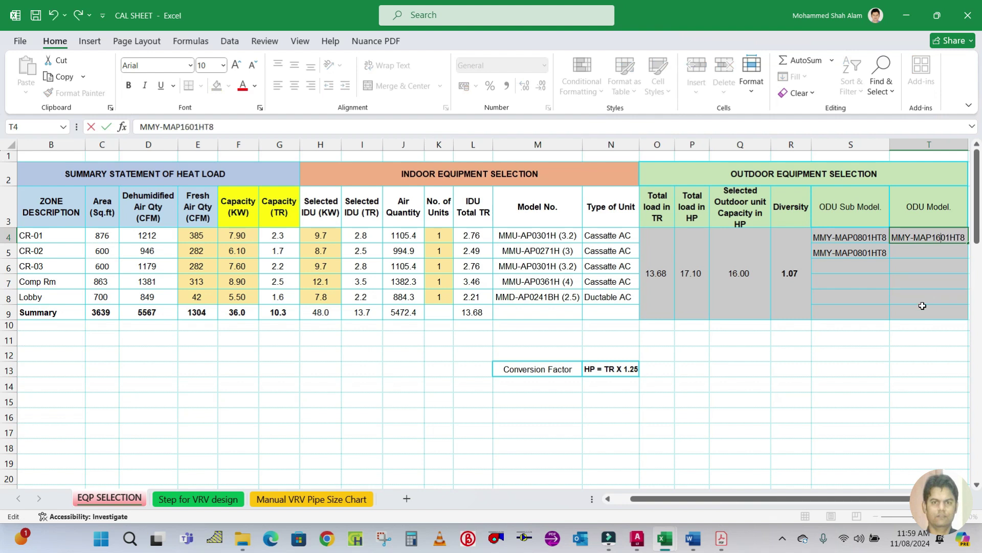
left_click(849, 403)
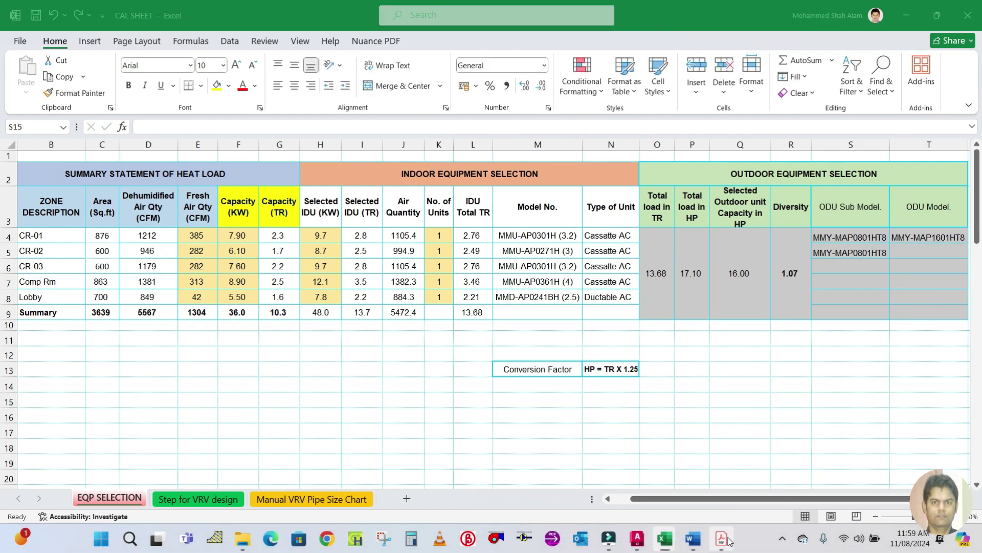
Step: Review the PDF schematic against the selection sheet, examining the outdoor units, branch joints, pipe sizes and indoor unit models
left_click(728, 540)
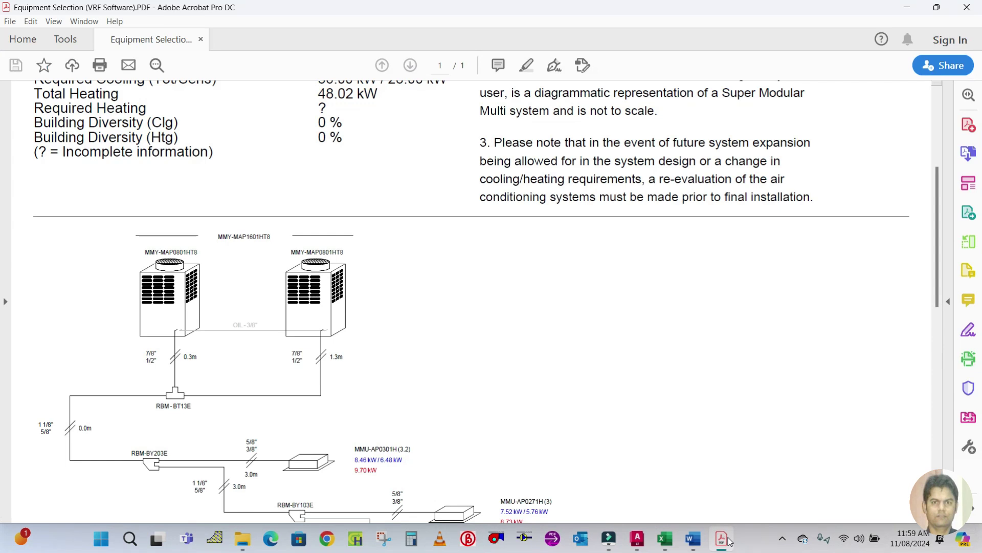
left_click(728, 540)
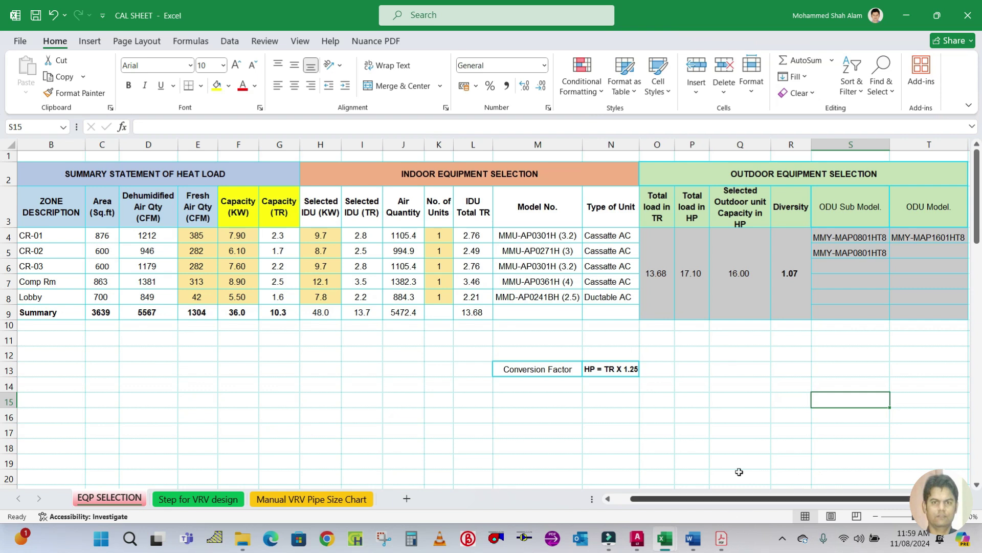
left_click(765, 368)
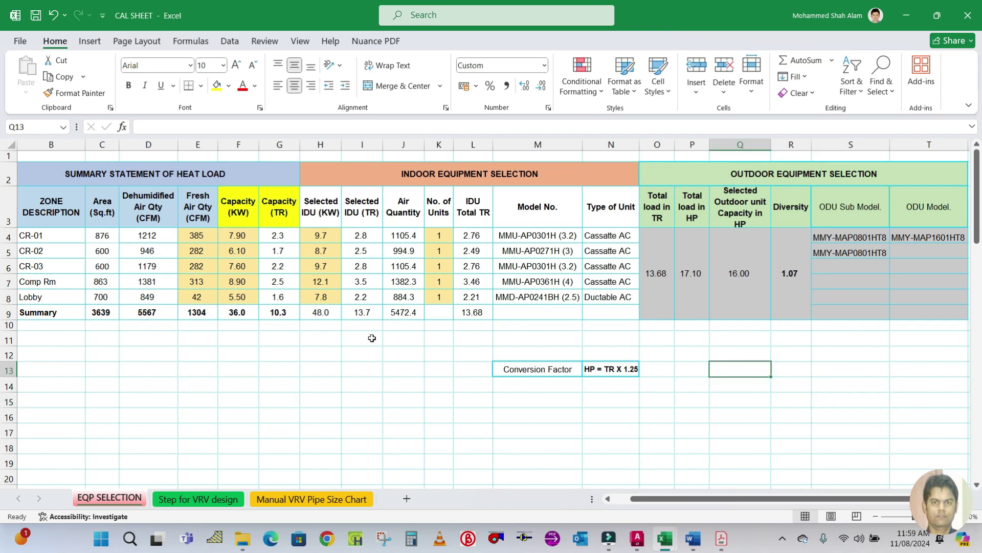
left_click(721, 538)
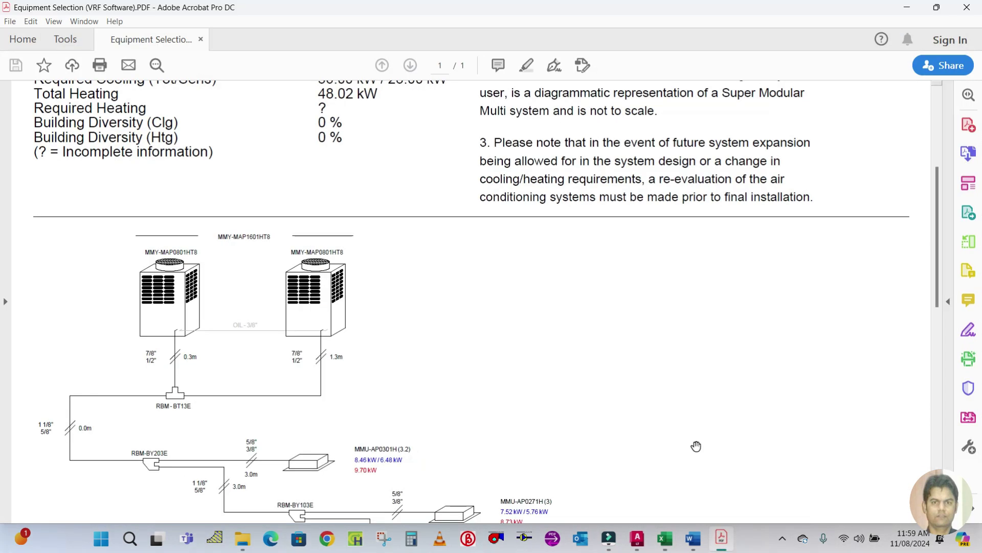
scroll(495, 307, "down", 4)
scroll(515, 248, "down", 1)
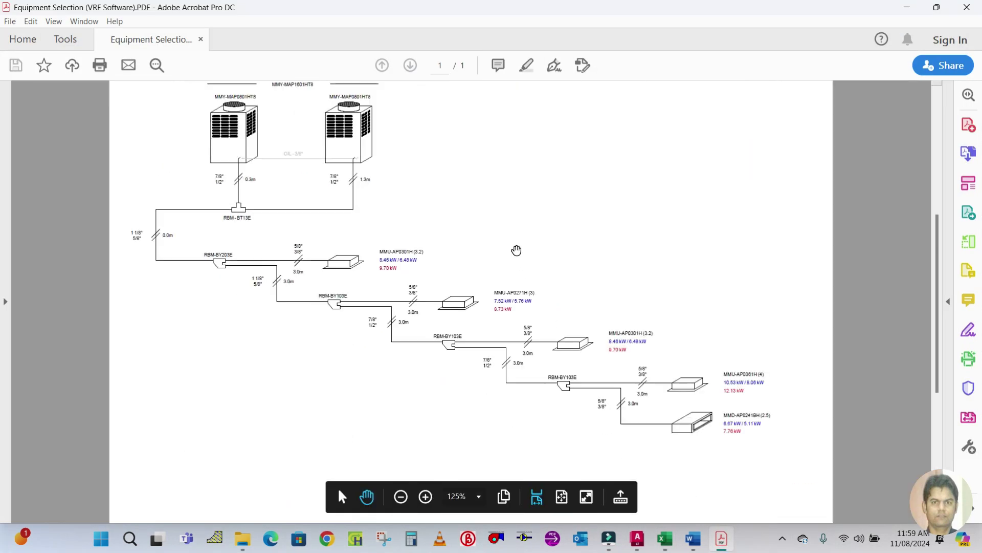
scroll(668, 427, "up", 2)
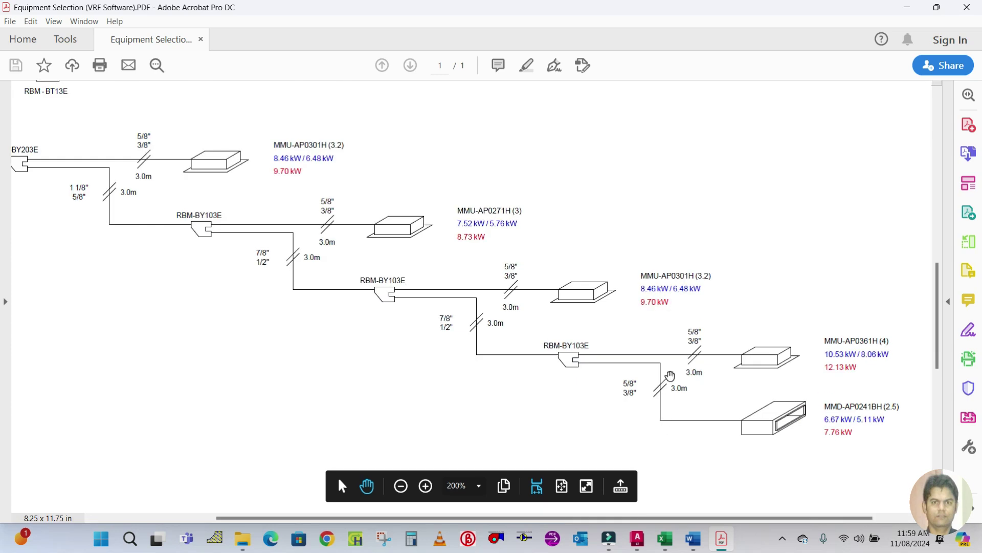
scroll(688, 389, "down", 1)
scroll(467, 130, "down", 2)
scroll(449, 281, "up", 5)
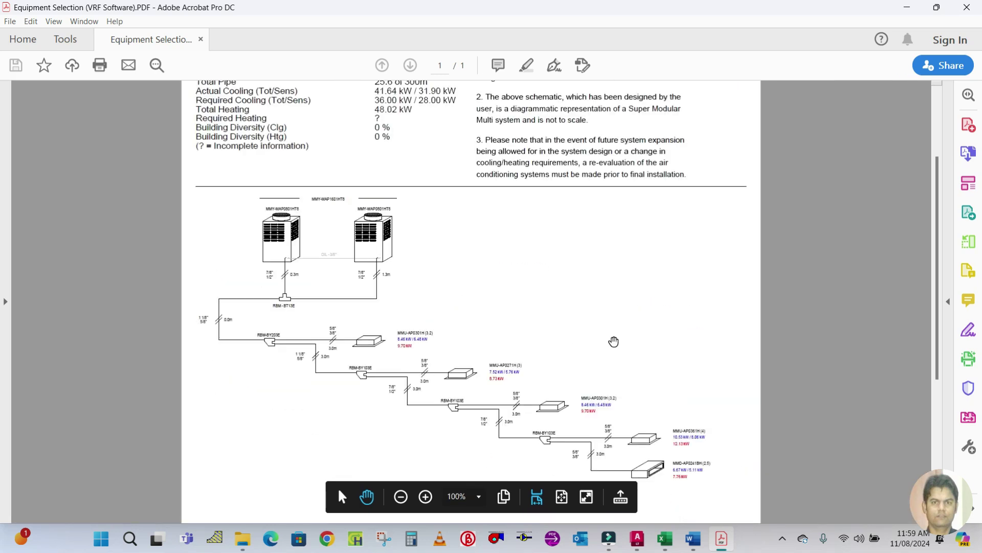
scroll(614, 340, "down", 3)
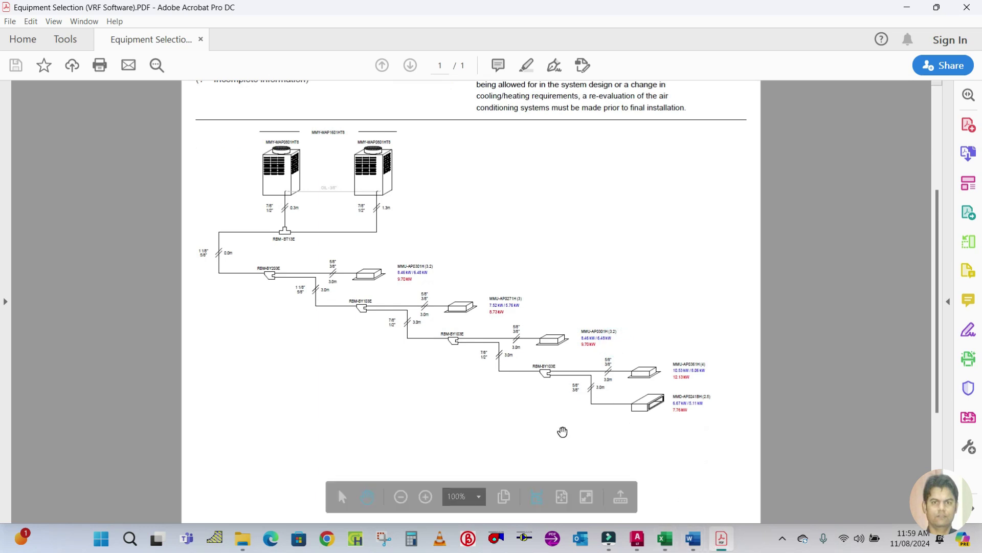
Step: Return to the CAL SHEET workbook and review the FAHU design and shop drawing stages in the "Step for VRV design" sheet
mouse_move(665, 538)
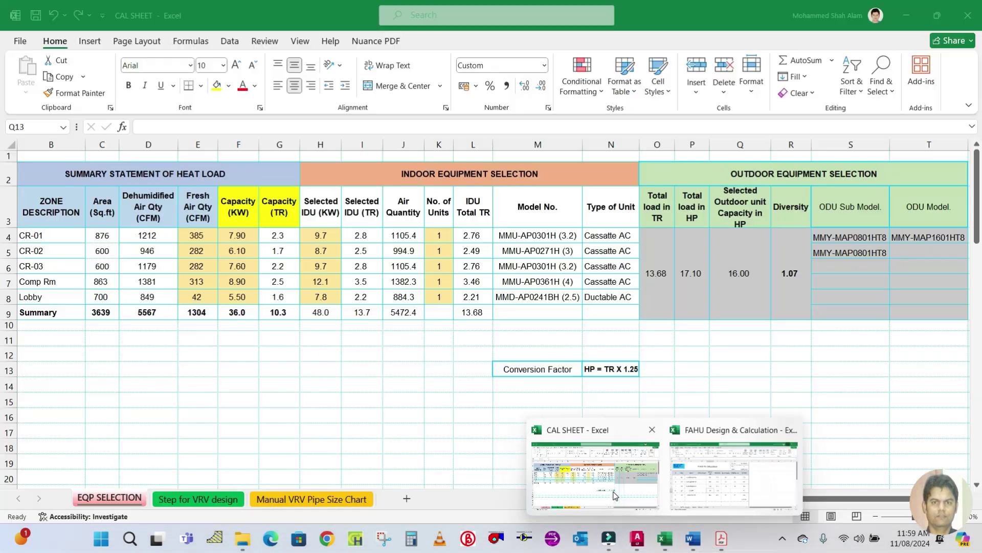
left_click(614, 494)
left_click(205, 499)
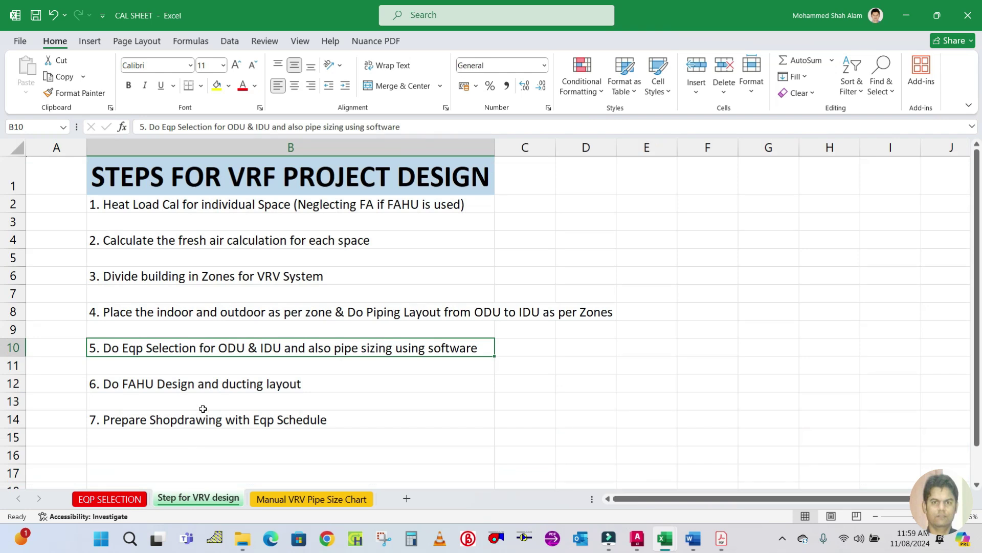
left_click(189, 390)
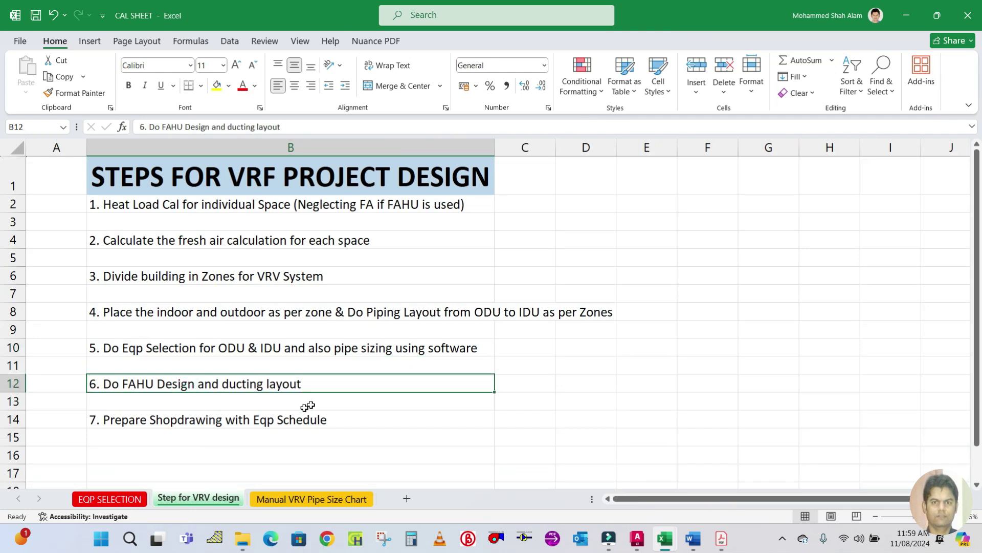
left_click(225, 420)
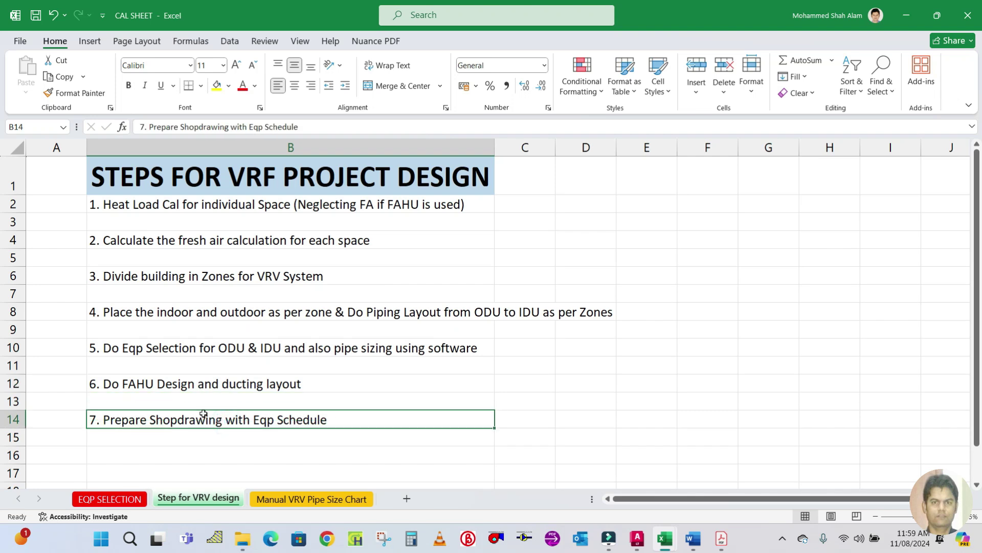
left_click(194, 388)
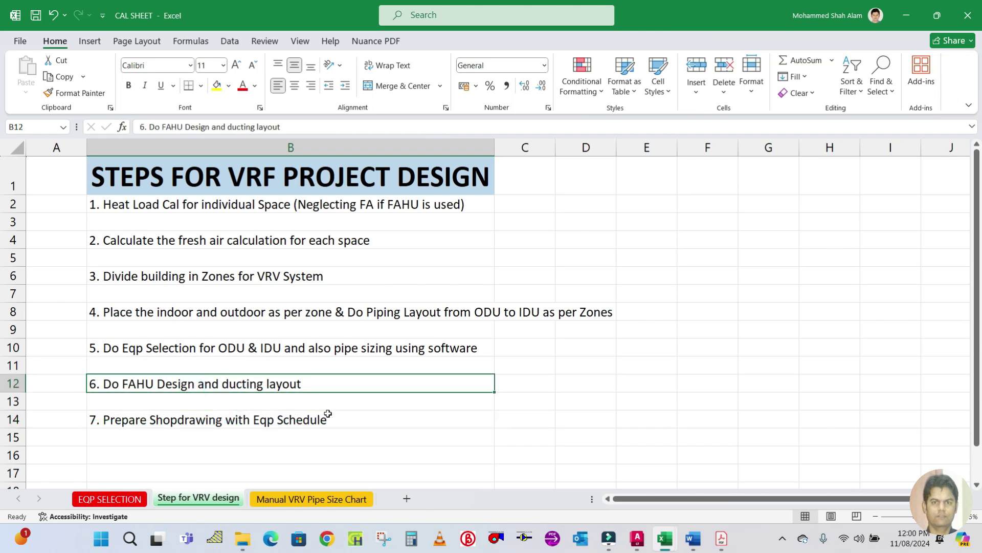